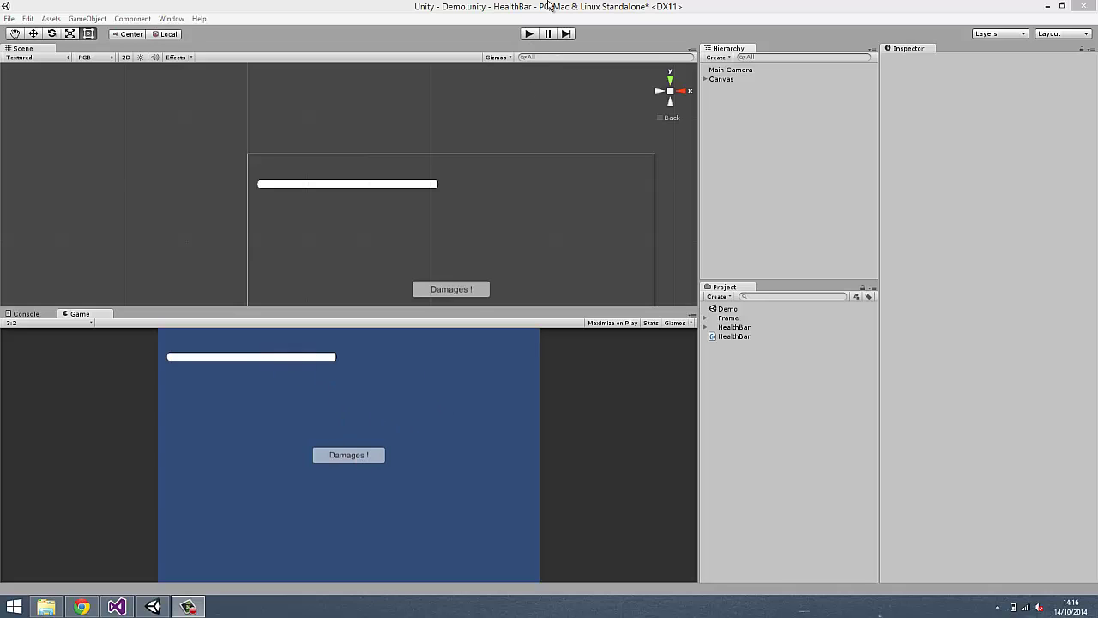
Play the existing health bar demo, dealing damage four times until the bar empties, then stop.
left_click(529, 34)
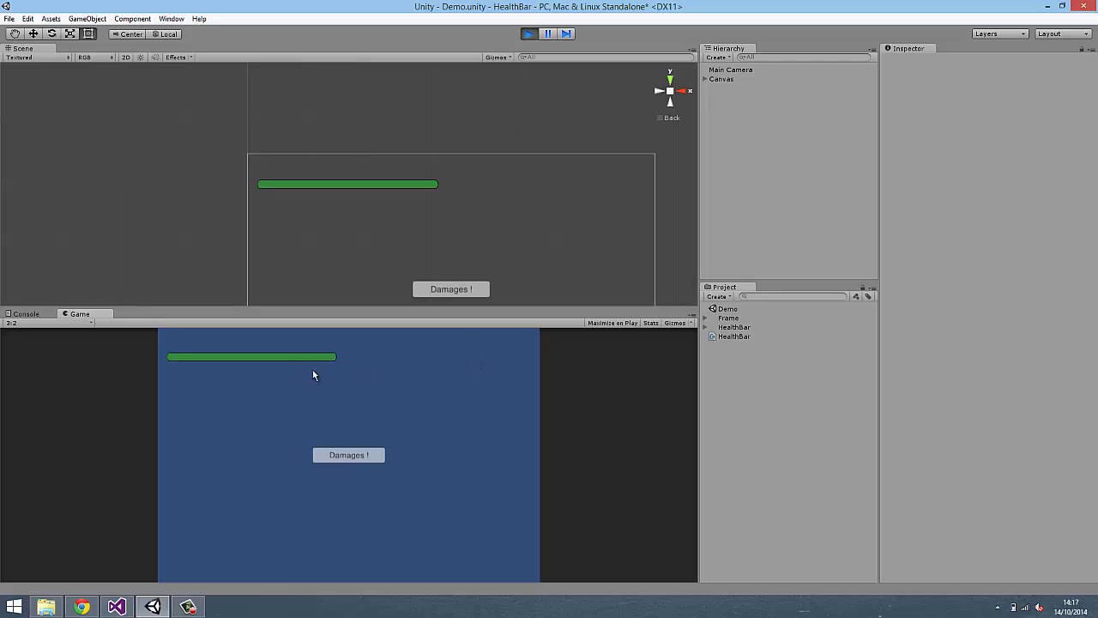
left_click(359, 458)
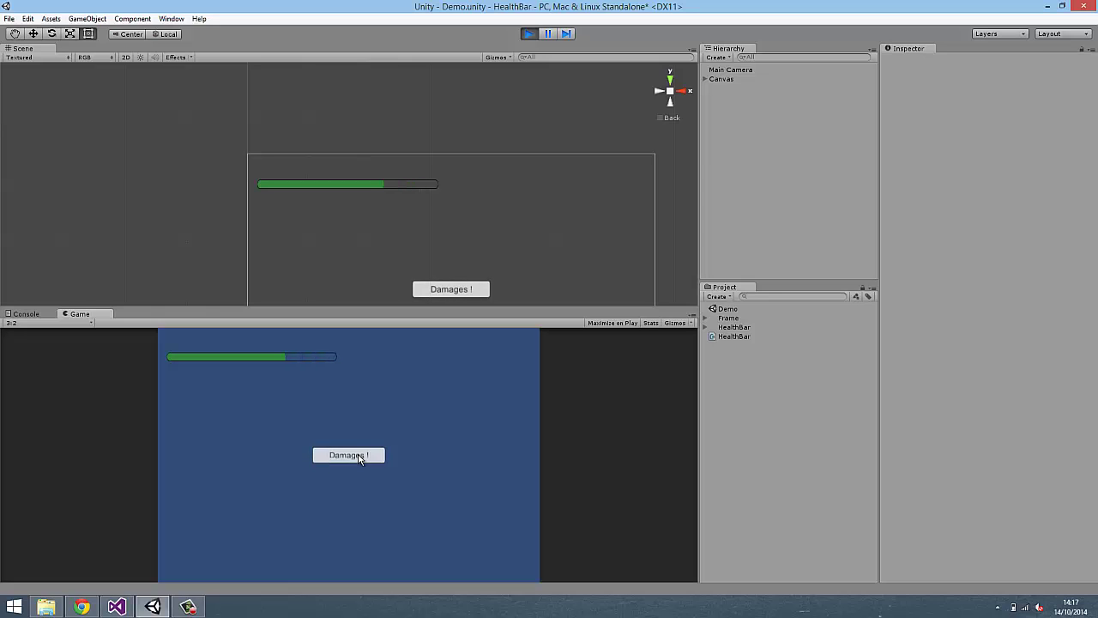
left_click(358, 457)
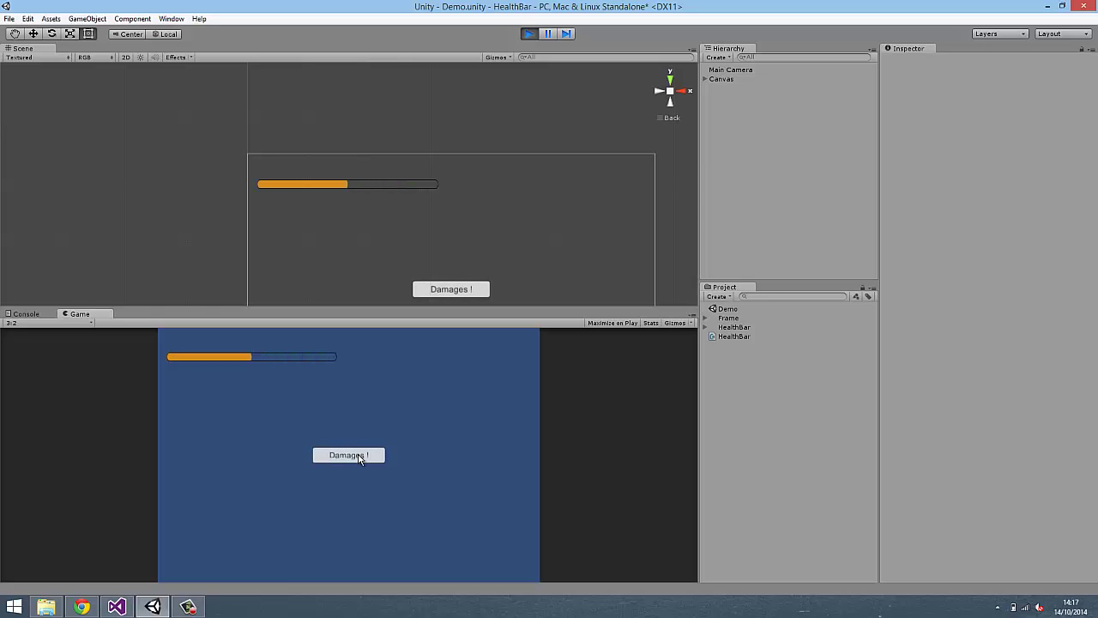
left_click(359, 457)
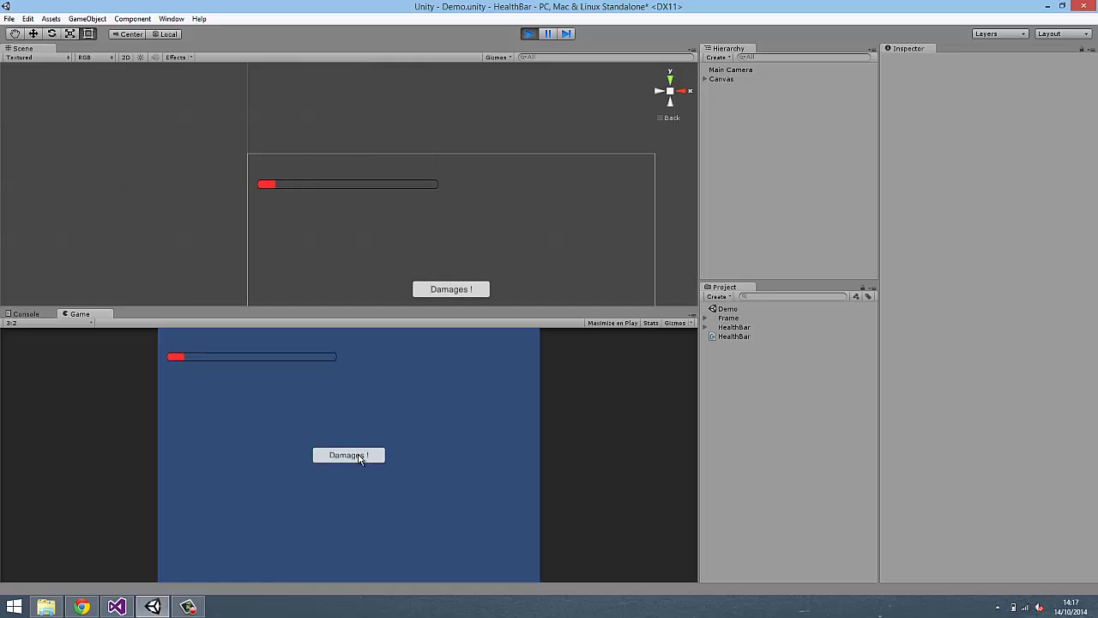
left_click(358, 457)
left_click(530, 35)
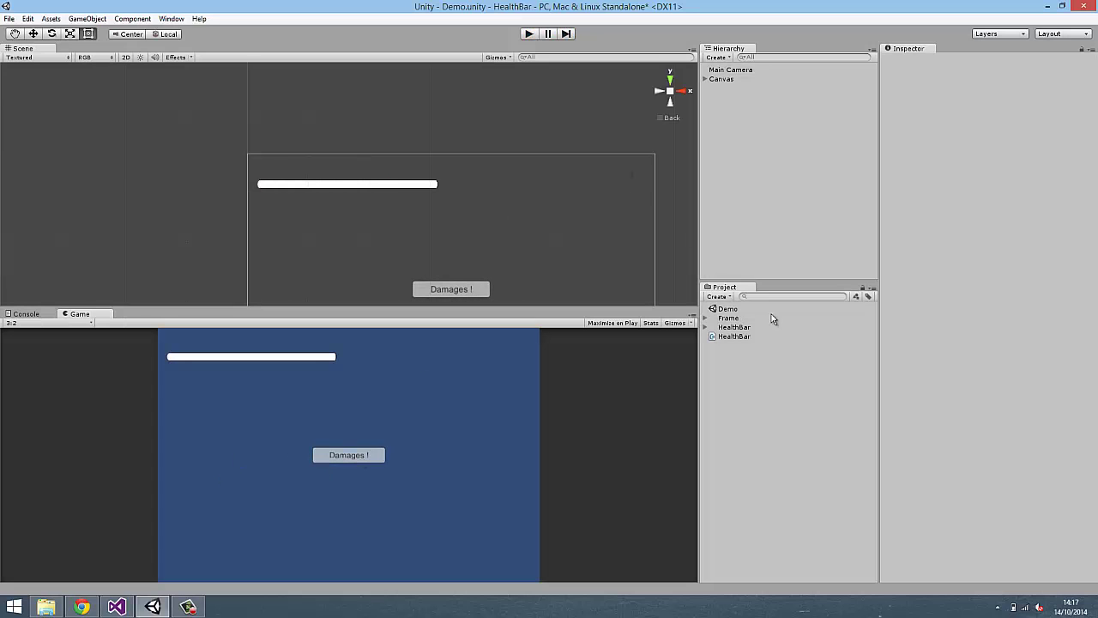
Create an OLD folder and move the Demo, Frame and both HealthBar assets into it.
left_click(725, 309)
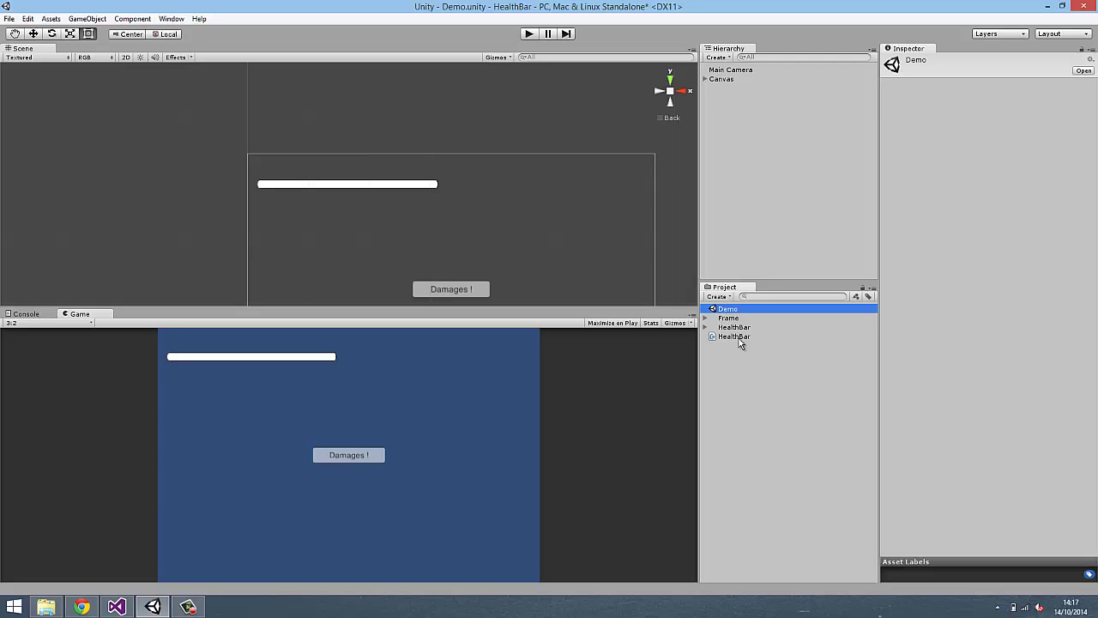
right_click(768, 364)
mouse_move(776, 355)
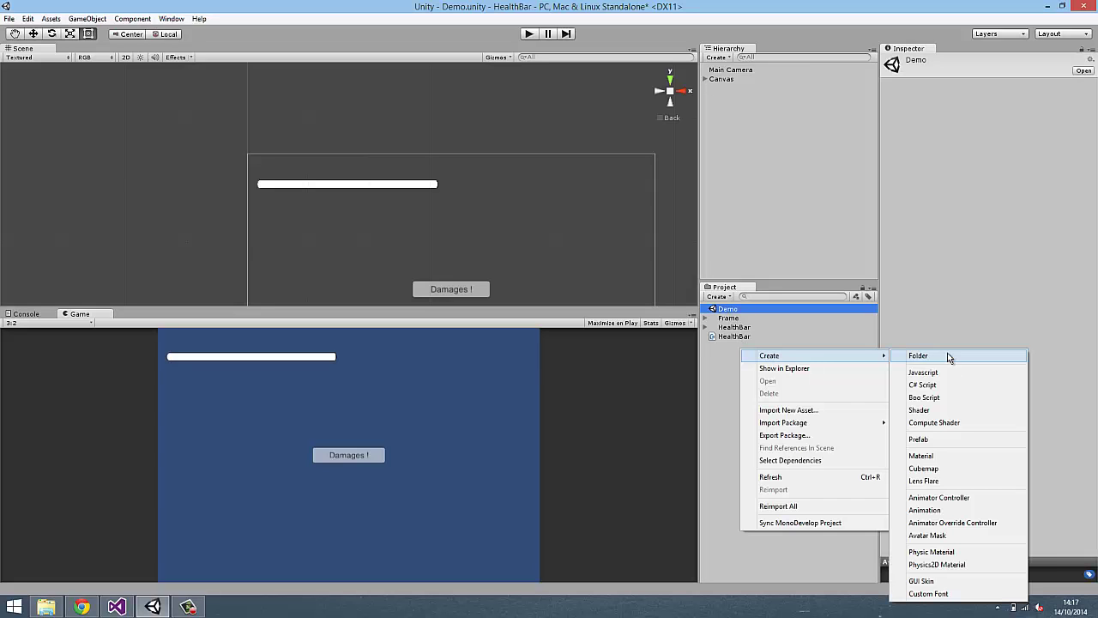
left_click(949, 357)
type("OLD")
key("Return")
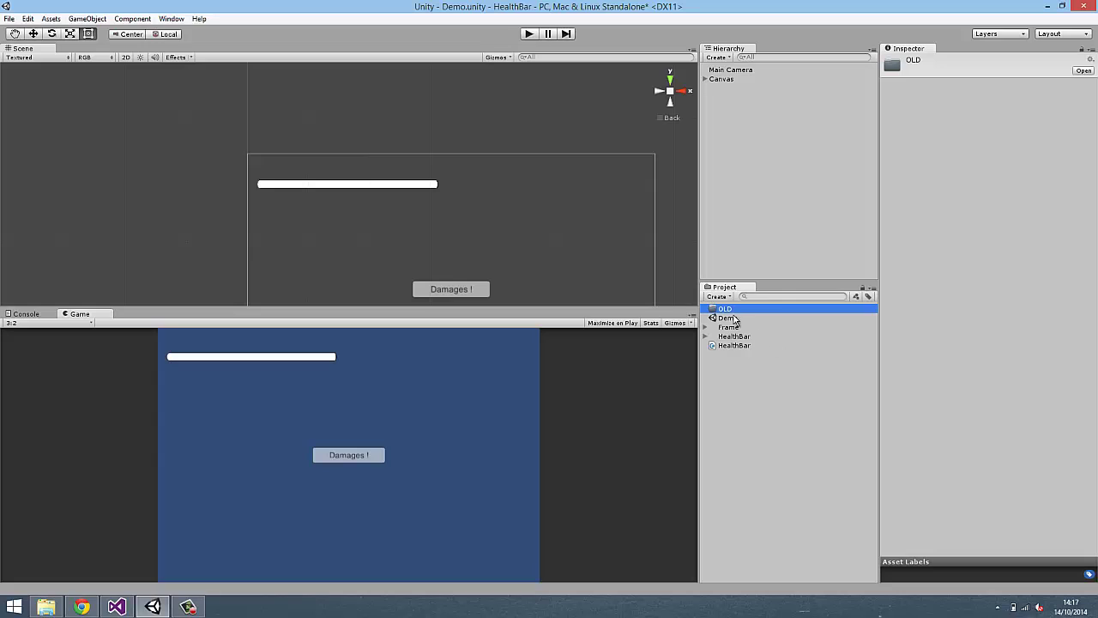
left_click(734, 319)
left_click(744, 346, "shift")
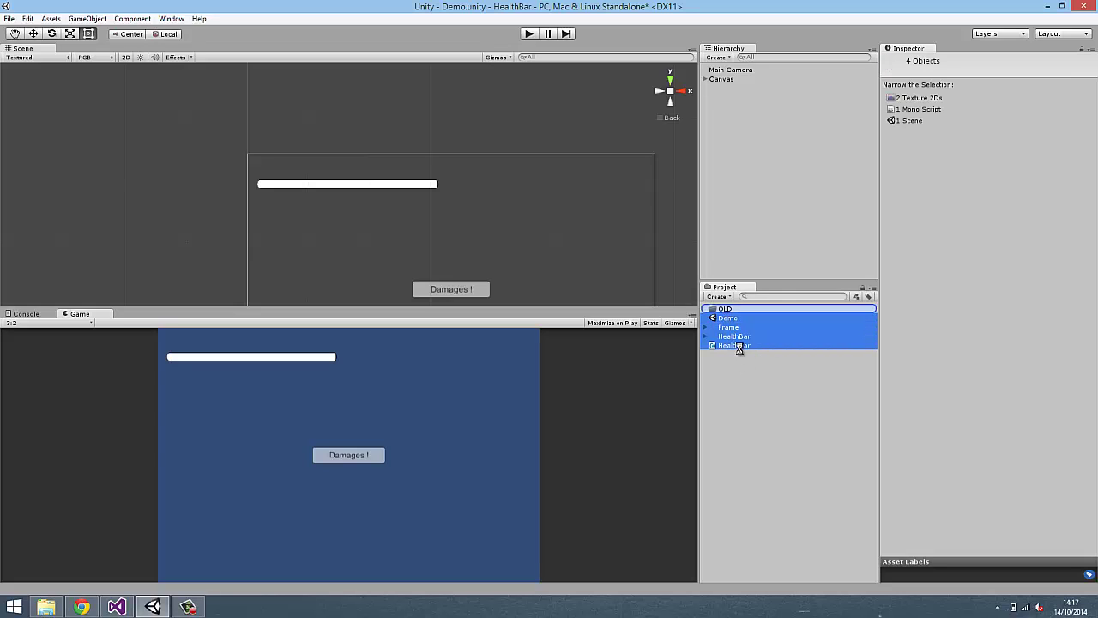
left_click_drag(740, 348, 725, 308)
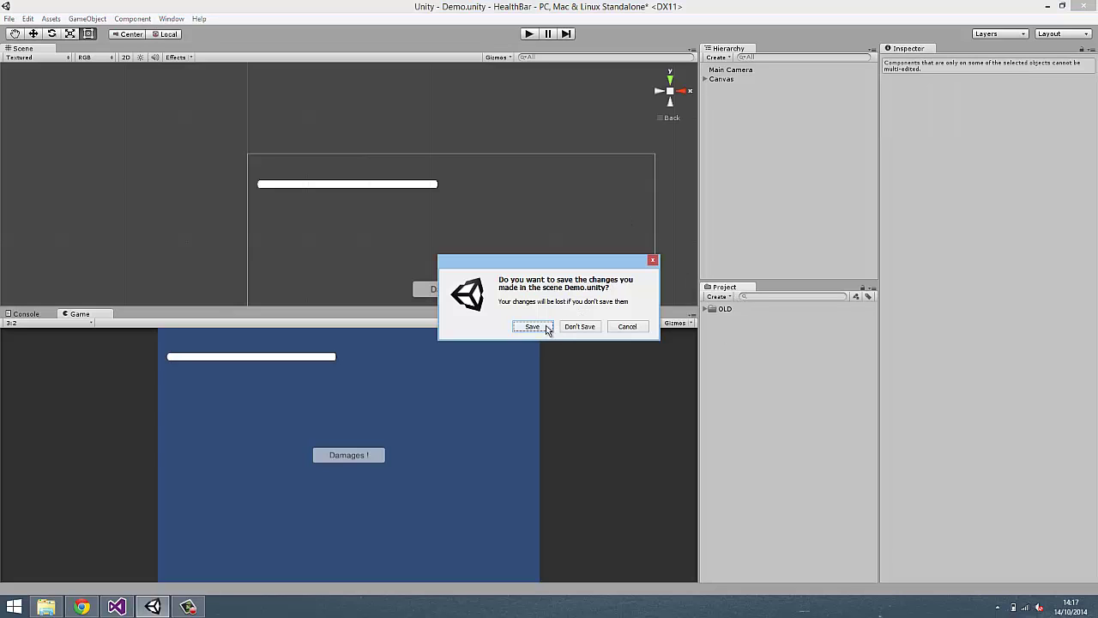
Start a new empty scene and save it as Demo2.
left_click(547, 327)
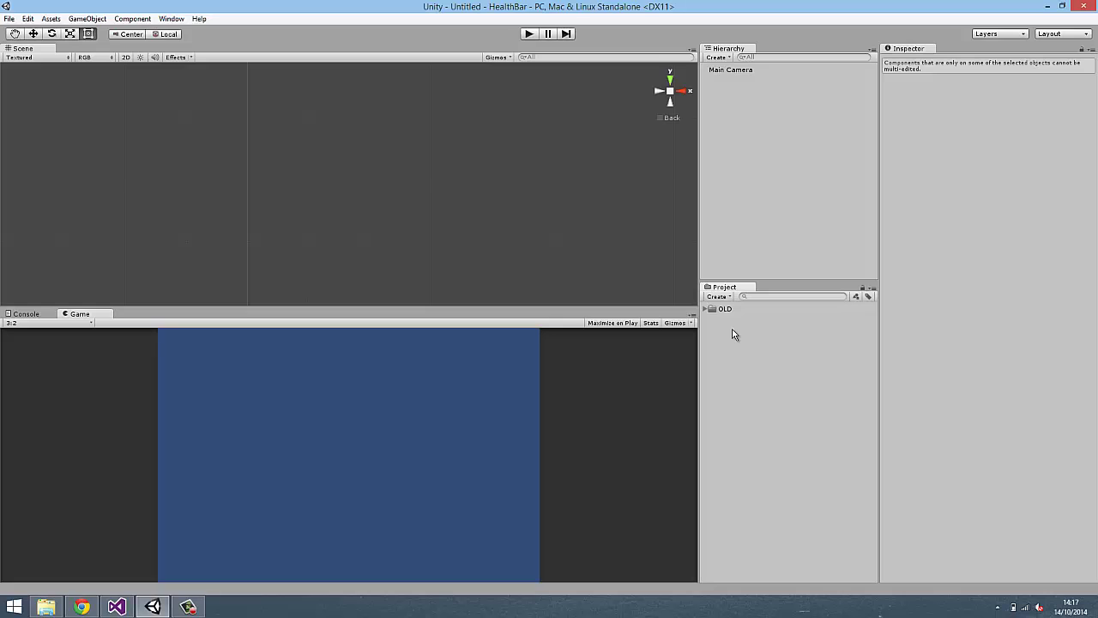
key("ctrl+s")
type("Demo2")
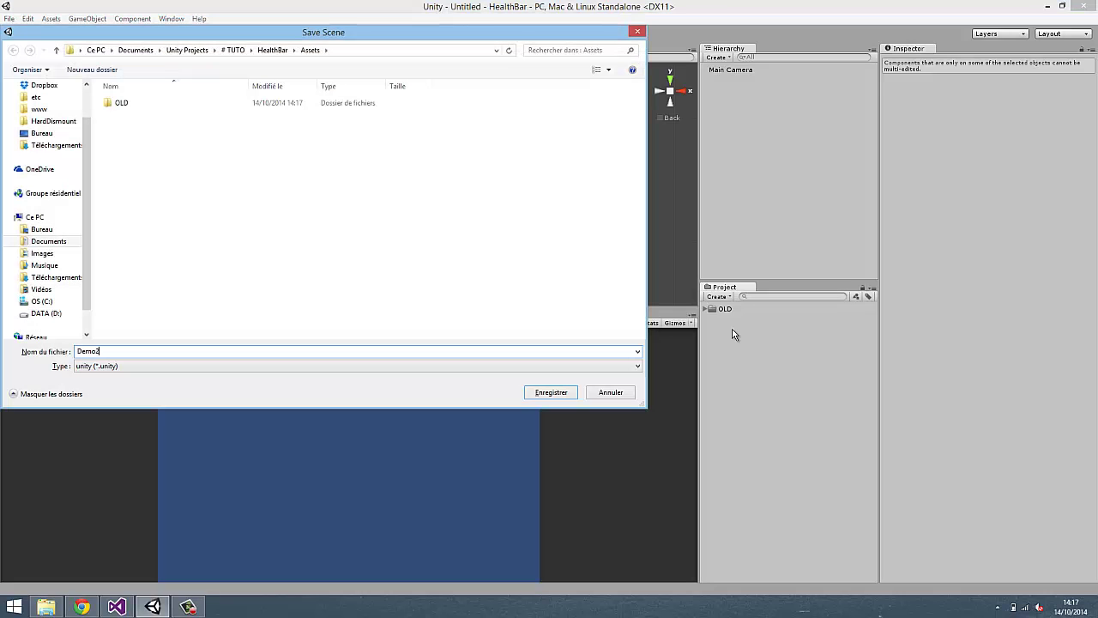
key("Return")
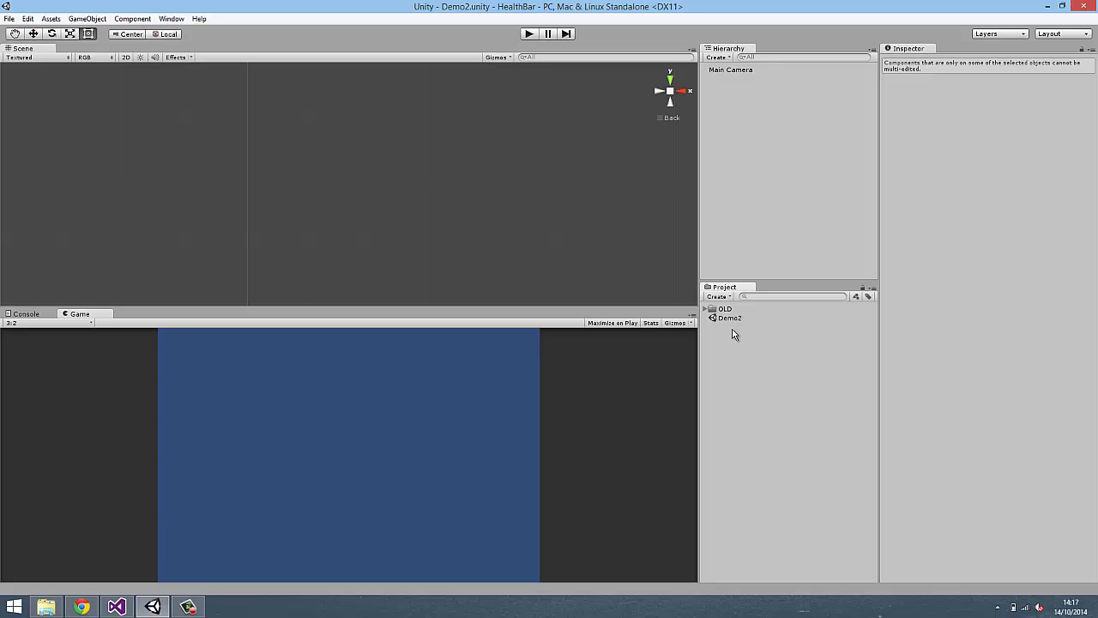
Add a UI Image to the scene, which creates a Canvas and an EventSystem.
left_click(92, 18)
mouse_move(111, 109)
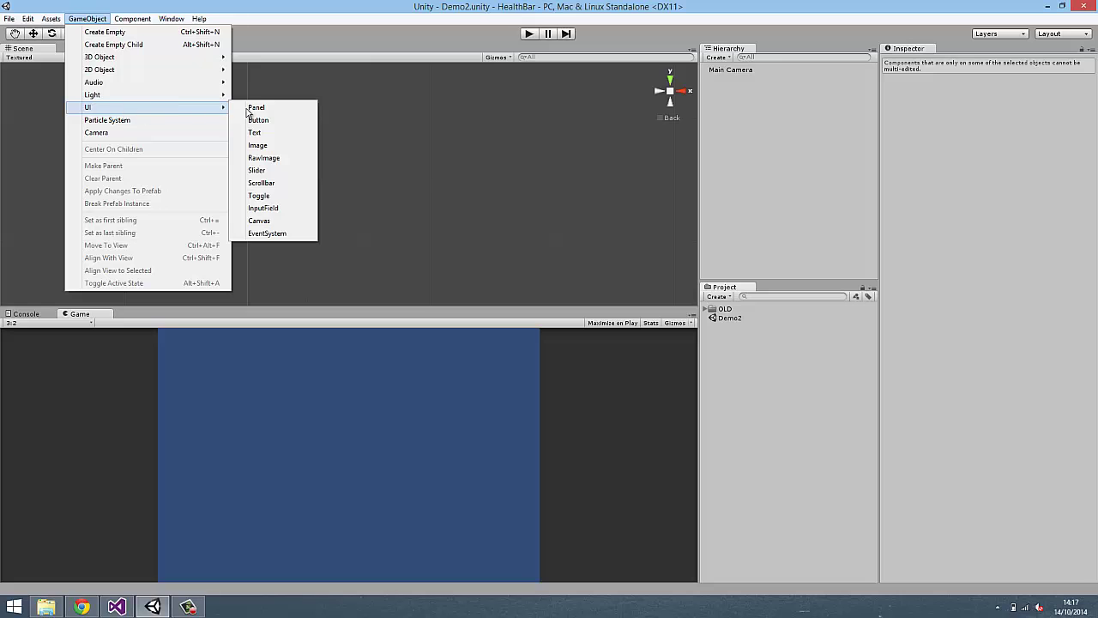
left_click(259, 146)
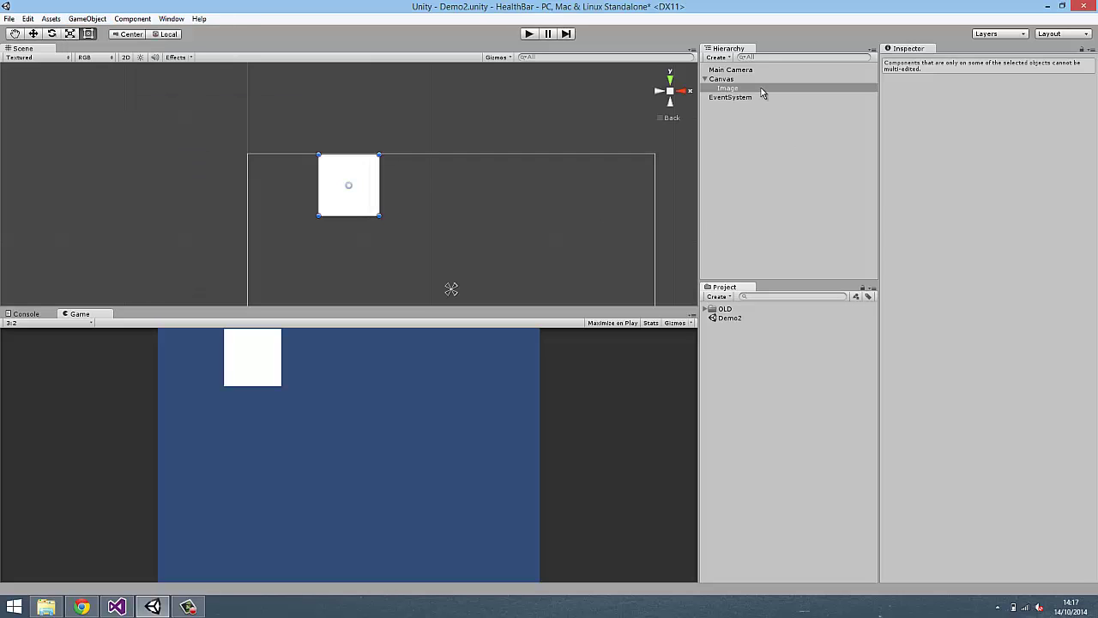
left_click(730, 97)
left_click(728, 88)
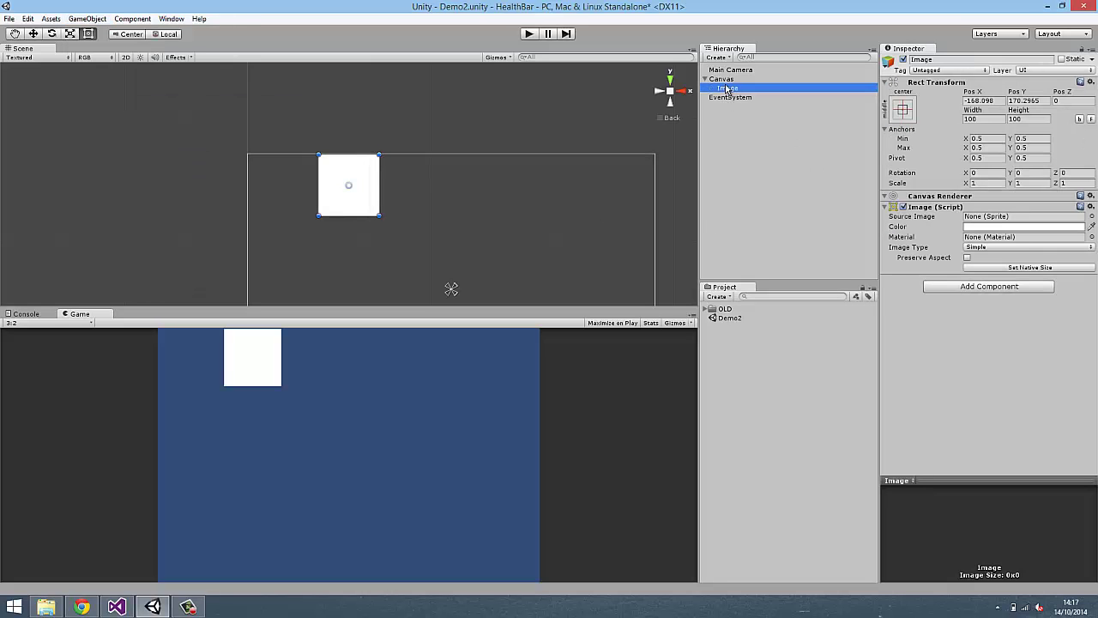
Rename the image HealthBar and size it 300 wide by 15 tall.
left_click(744, 90)
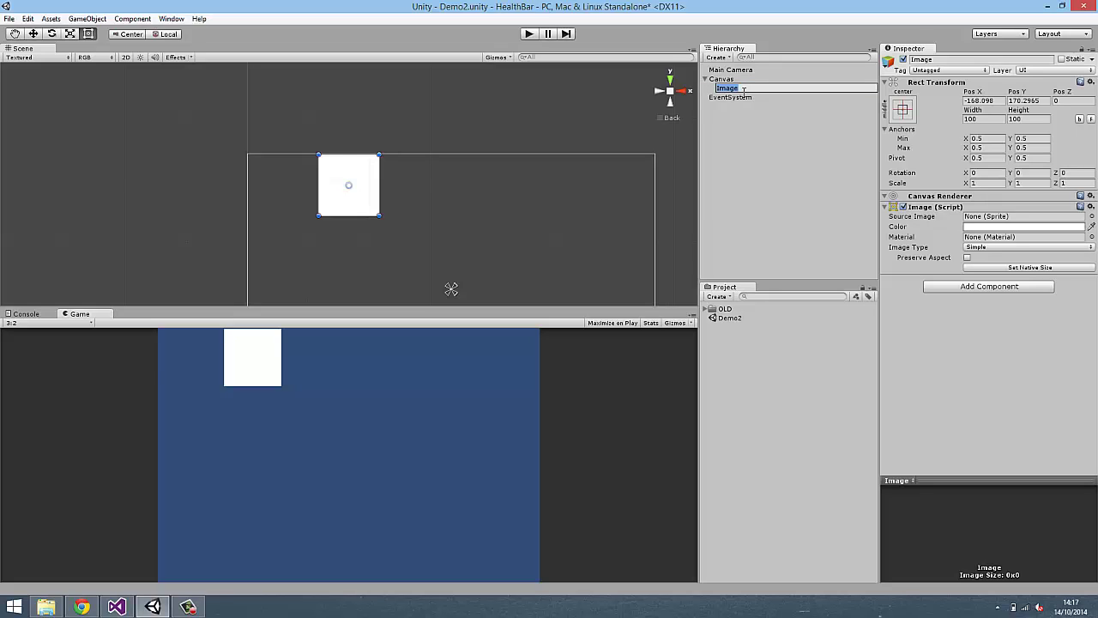
type("HealthBar")
key("Return")
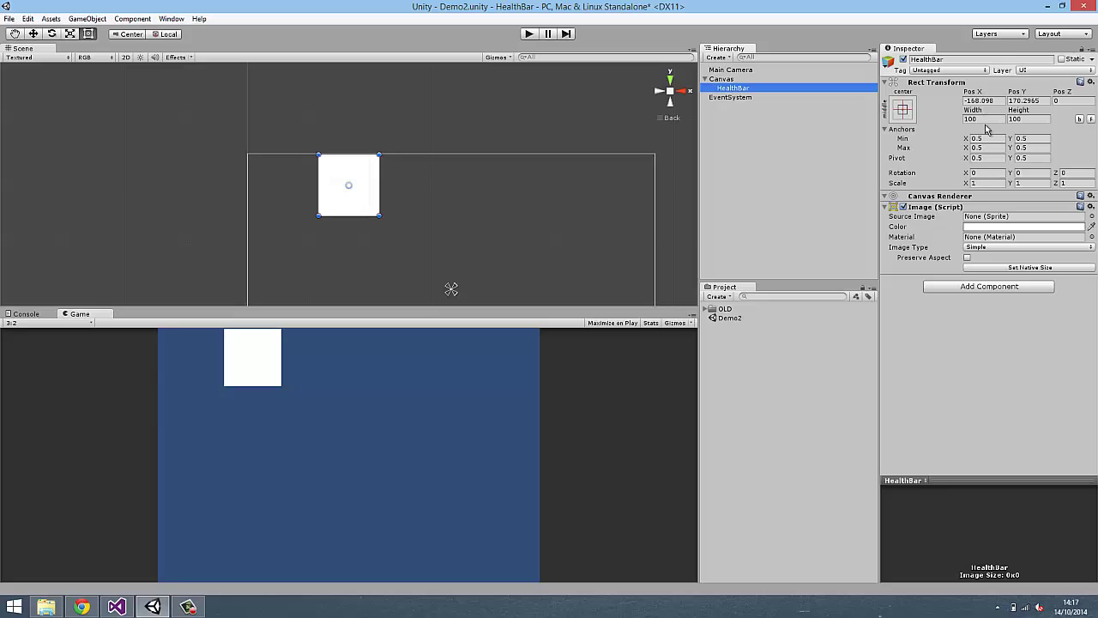
left_click(983, 118)
type("300")
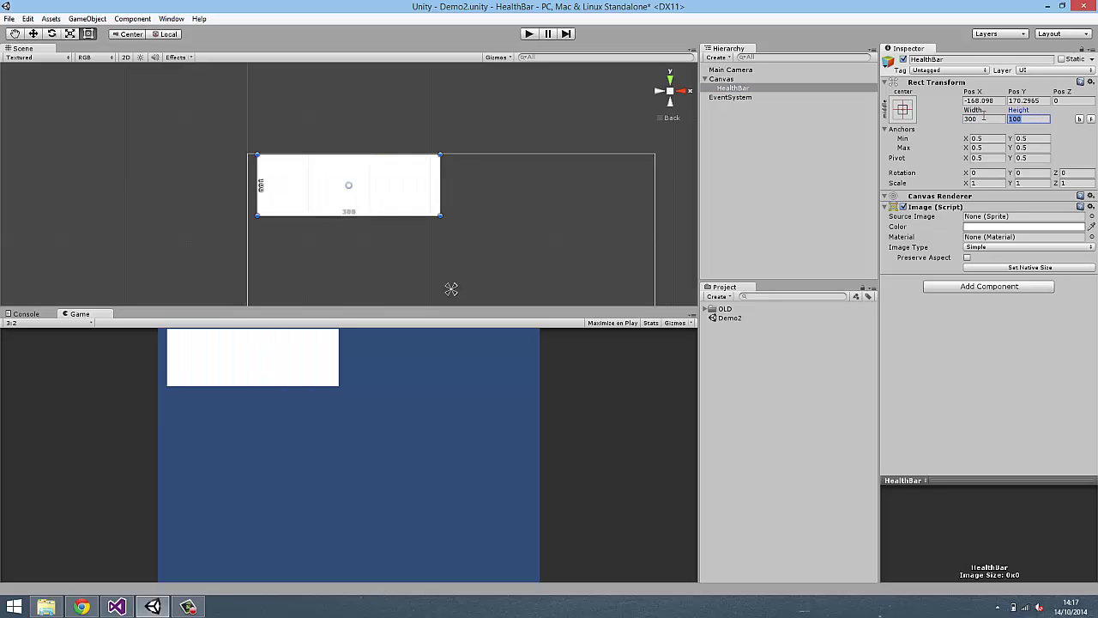
key("Tab")
type("20")
key("BackSpace")
key("BackSpace")
type("15")
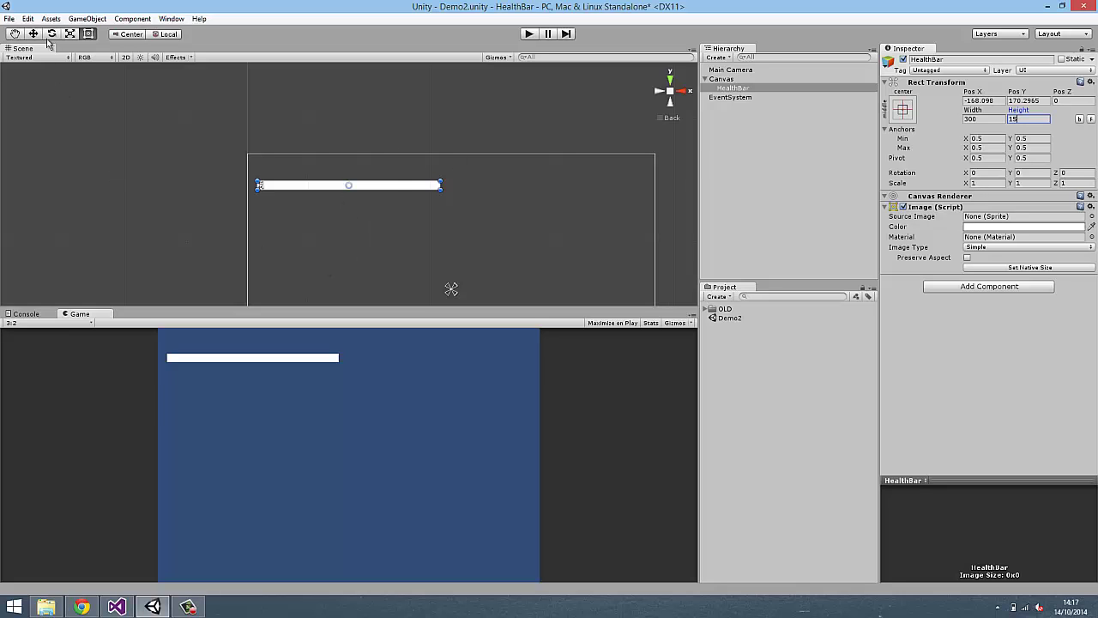
type("w")
Move the bar near the top left, anchor it top-left and fit the anchors around it.
left_click_drag(349, 153, 348, 149)
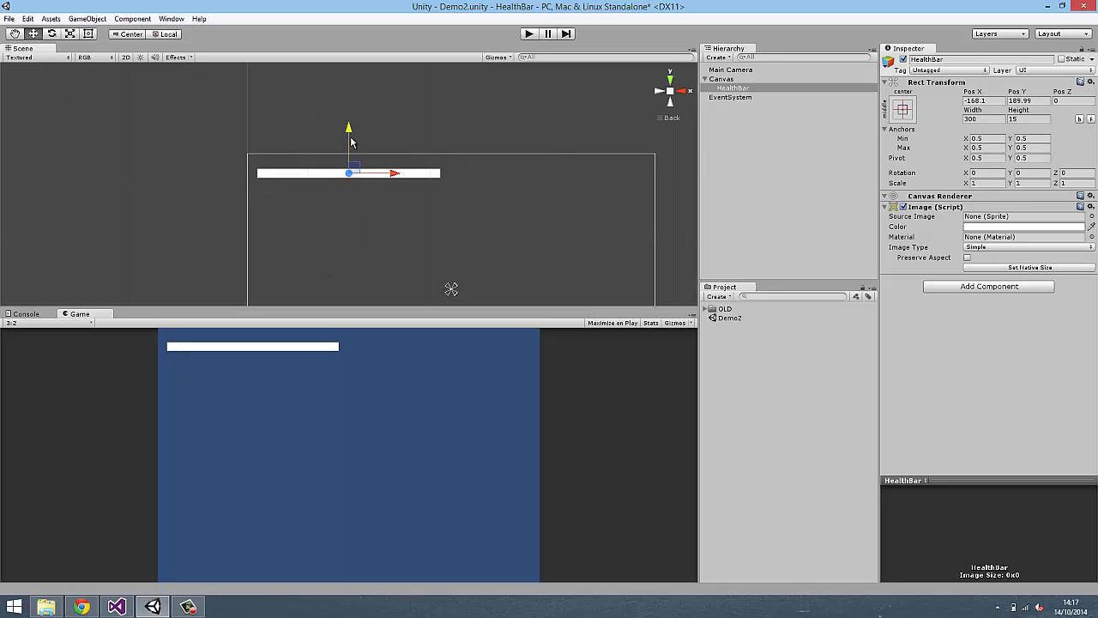
left_click_drag(392, 184, 399, 183)
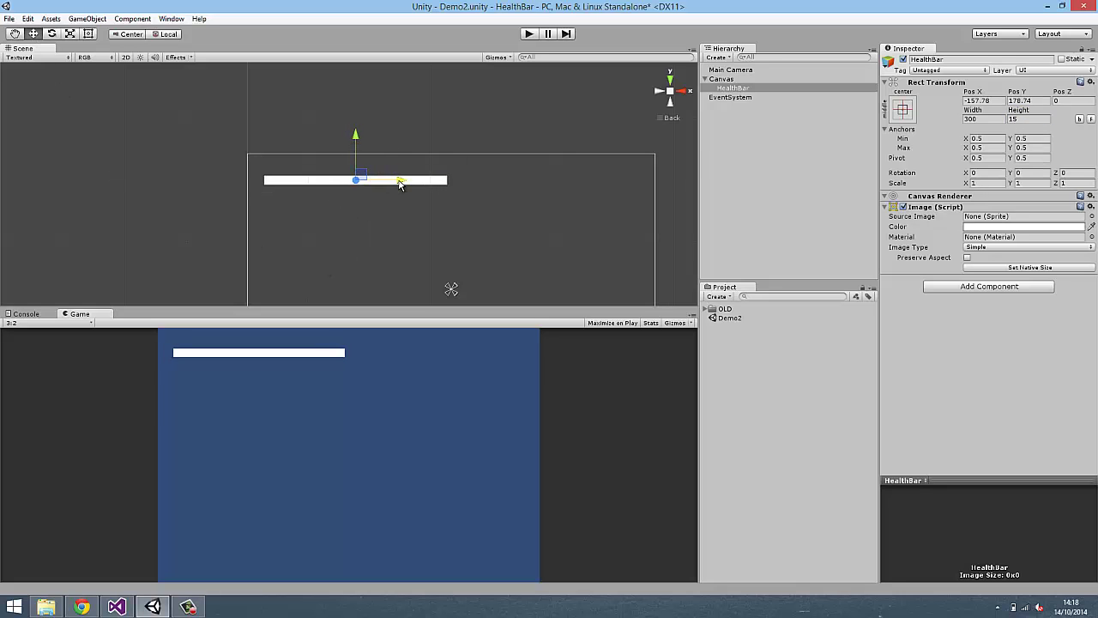
left_click(89, 35)
left_click(906, 110)
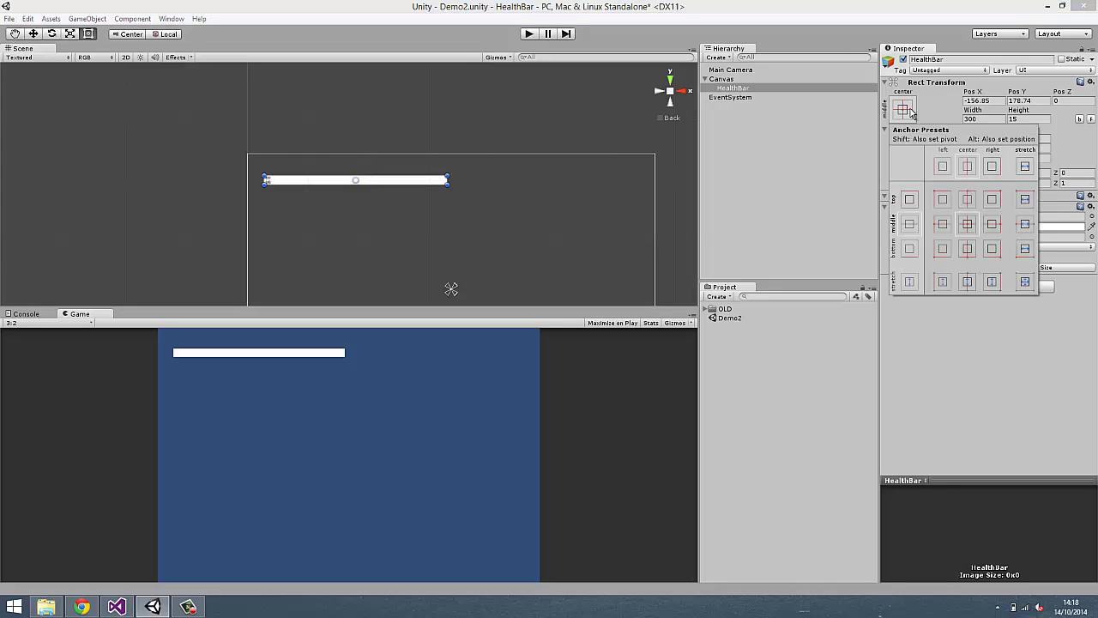
left_click(943, 200)
scroll(208, 140, "up", 5)
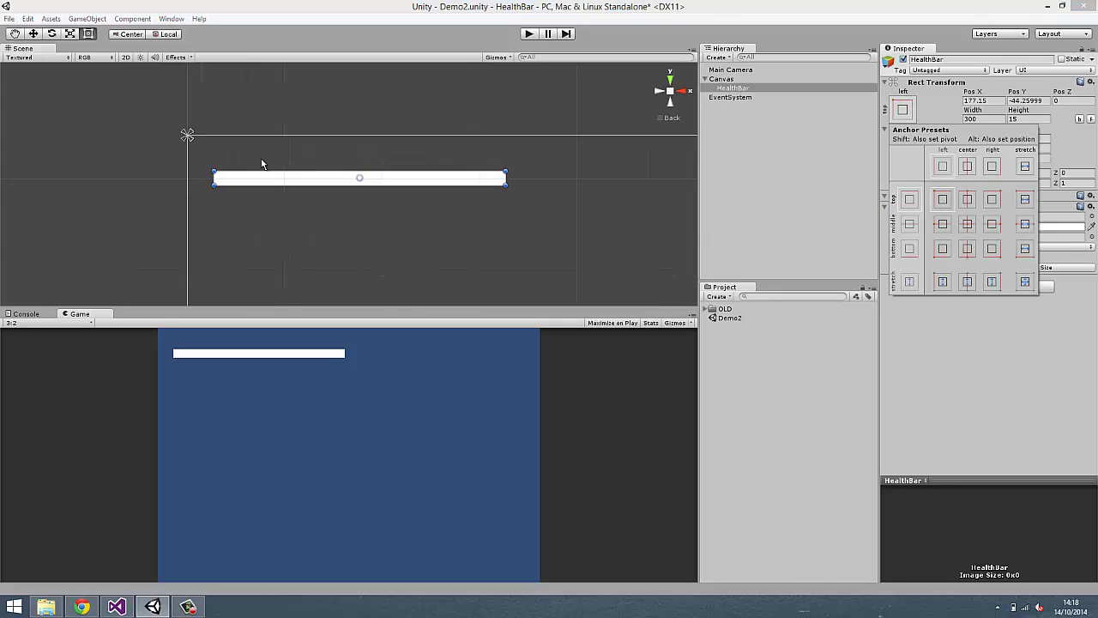
left_click(209, 140)
left_click_drag(29, 89, 666, 190)
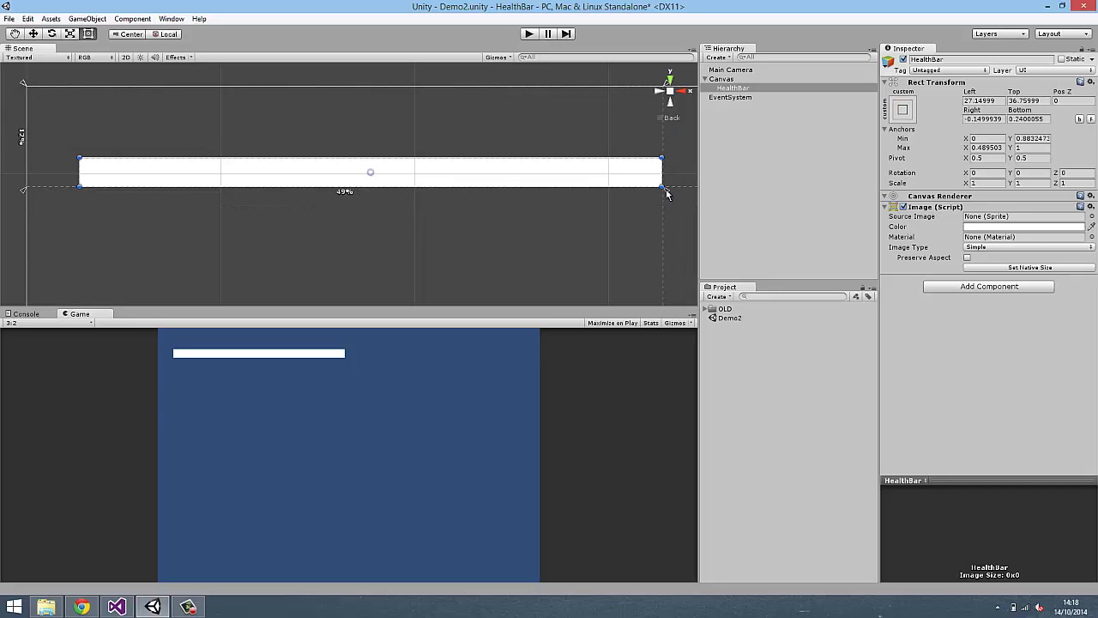
left_click_drag(23, 191, 73, 189)
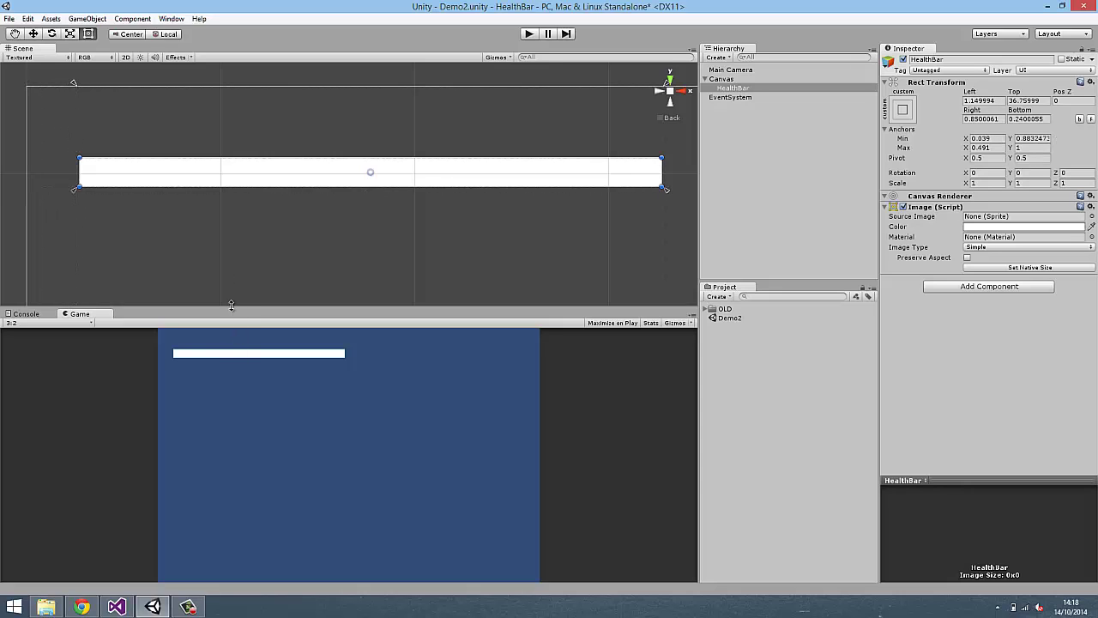
left_click_drag(232, 306, 251, 301)
Remove the Image and Canvas Renderer components from HealthBar.
left_click(753, 89)
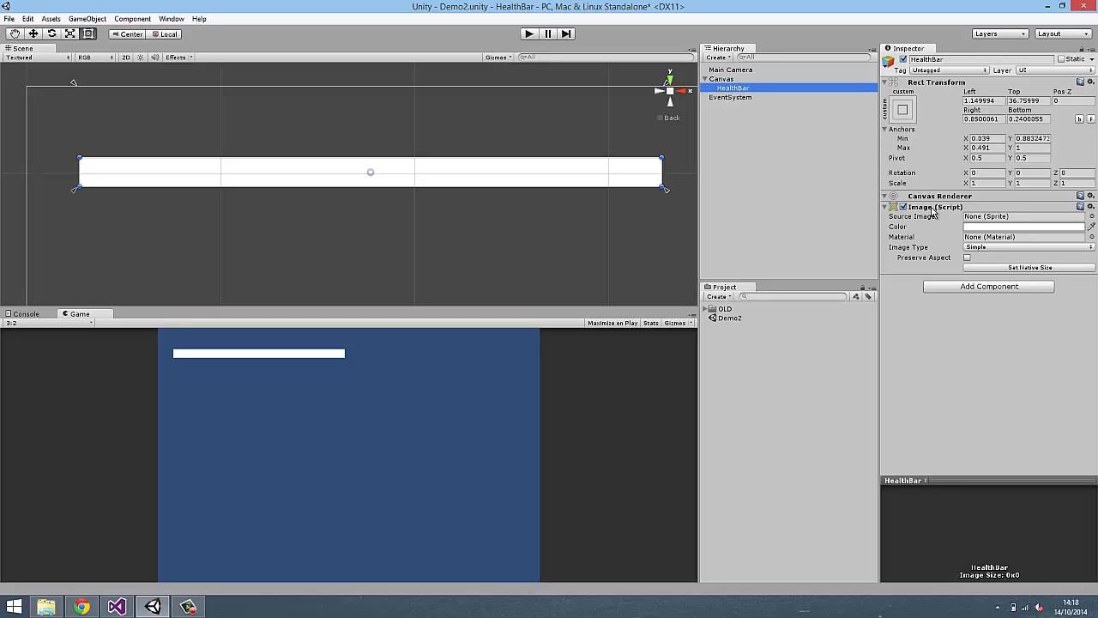
right_click(949, 212)
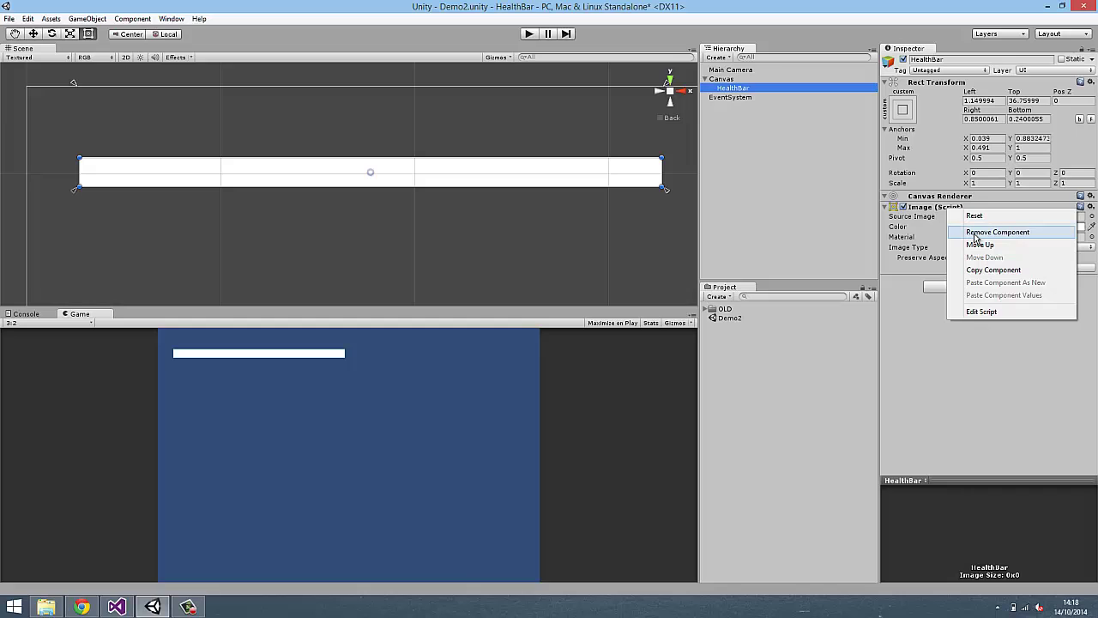
key("Escape")
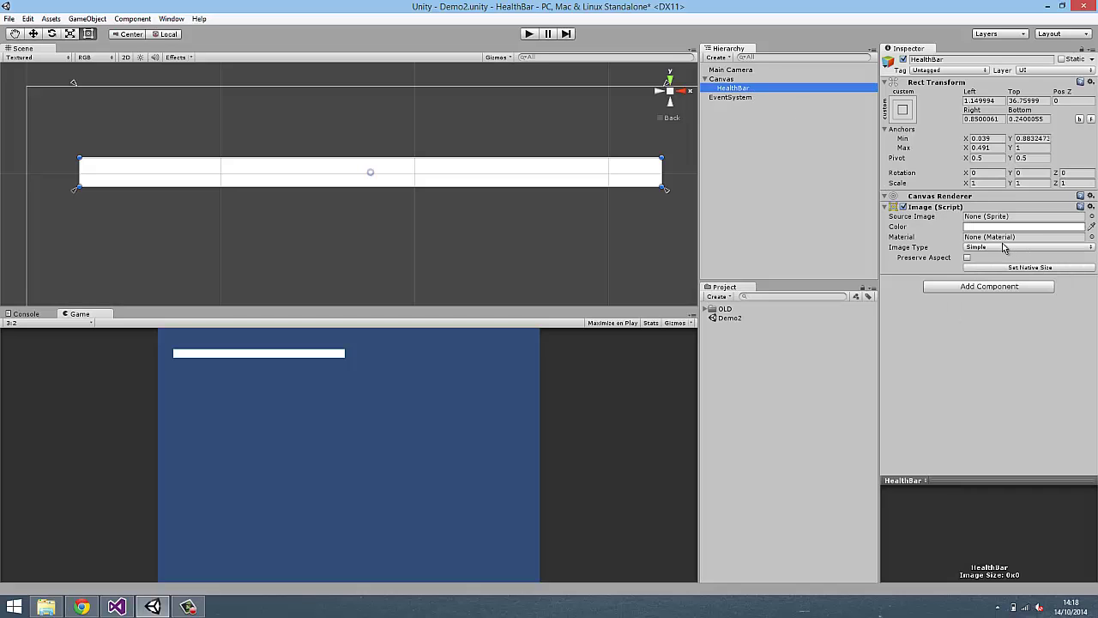
left_click_drag(662, 172, 661, 172)
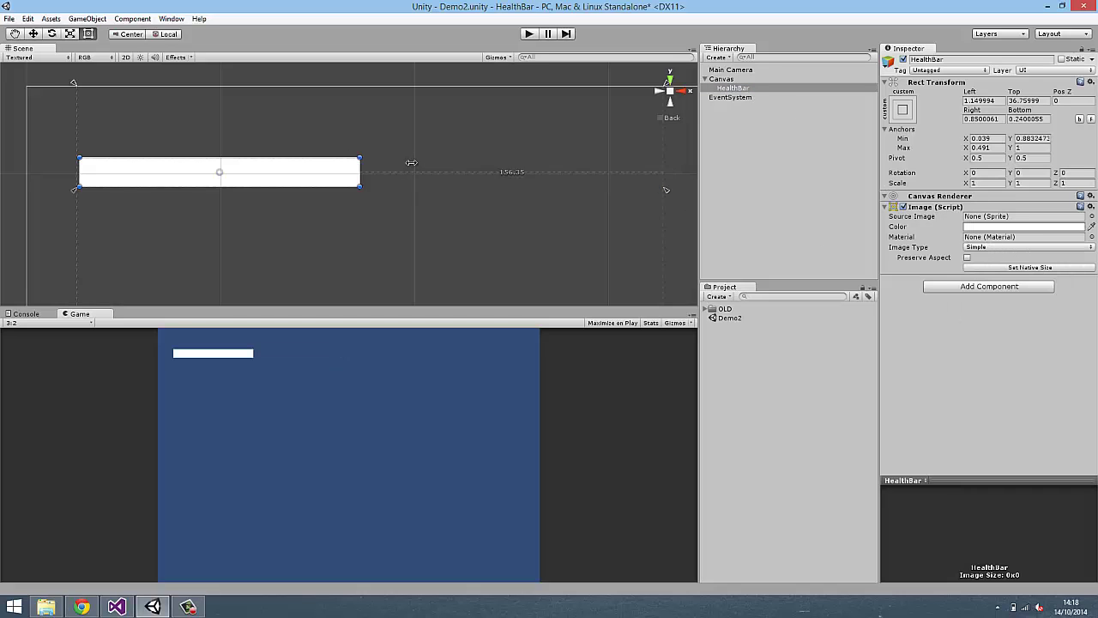
right_click(949, 214)
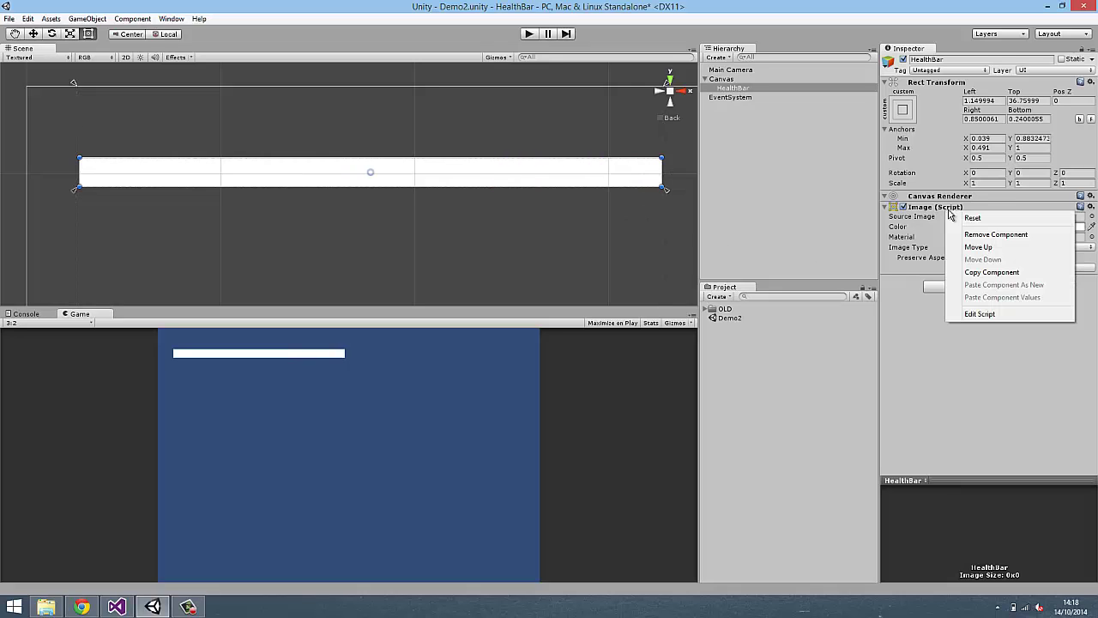
left_click(974, 233)
right_click(941, 198)
left_click(962, 220)
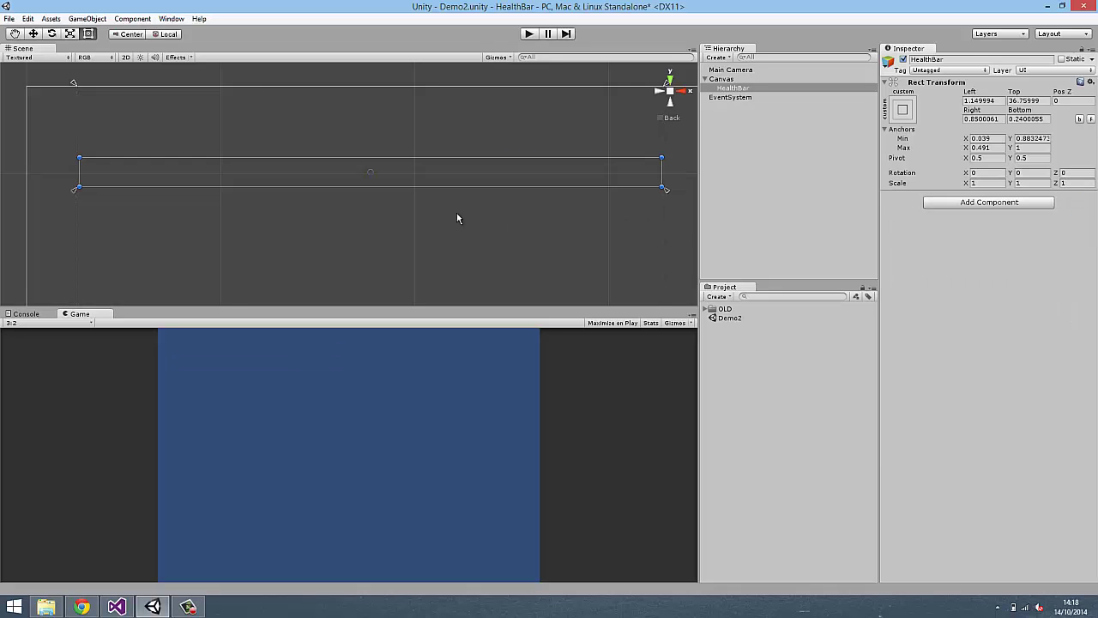
Create a new UI Image and make it a child of HealthBar.
left_click(50, 18)
mouse_move(87, 18)
mouse_move(160, 94)
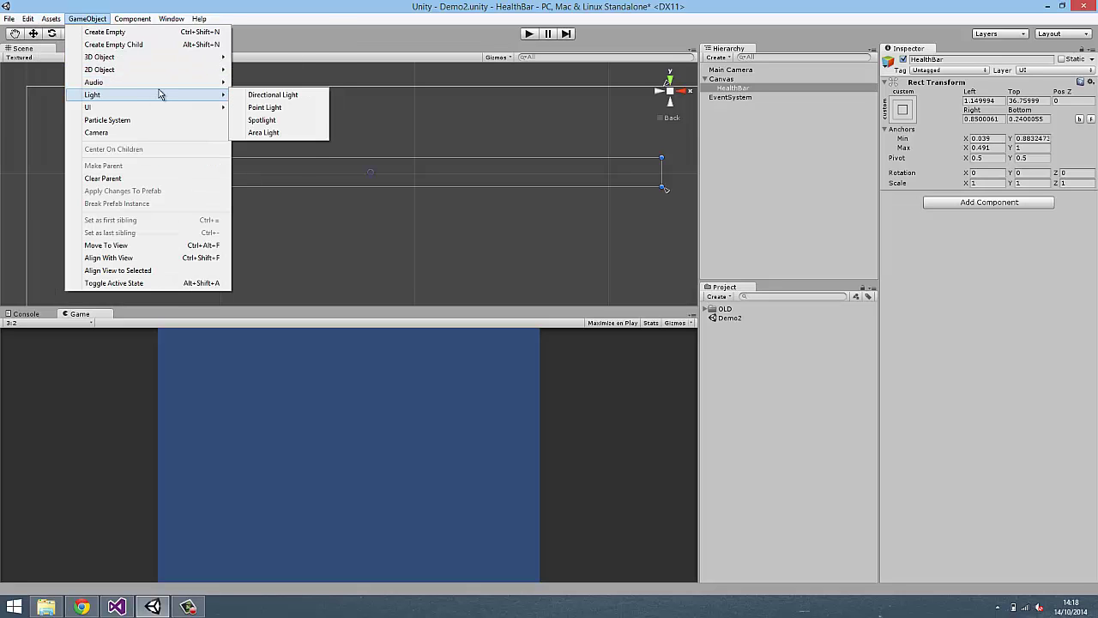
mouse_move(215, 106)
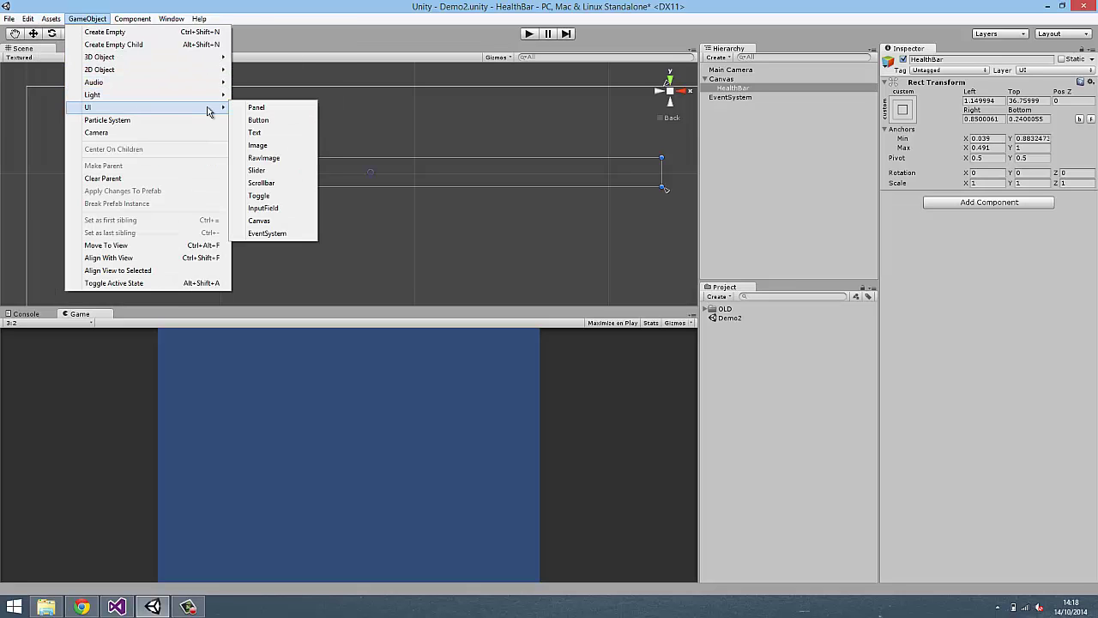
left_click(280, 146)
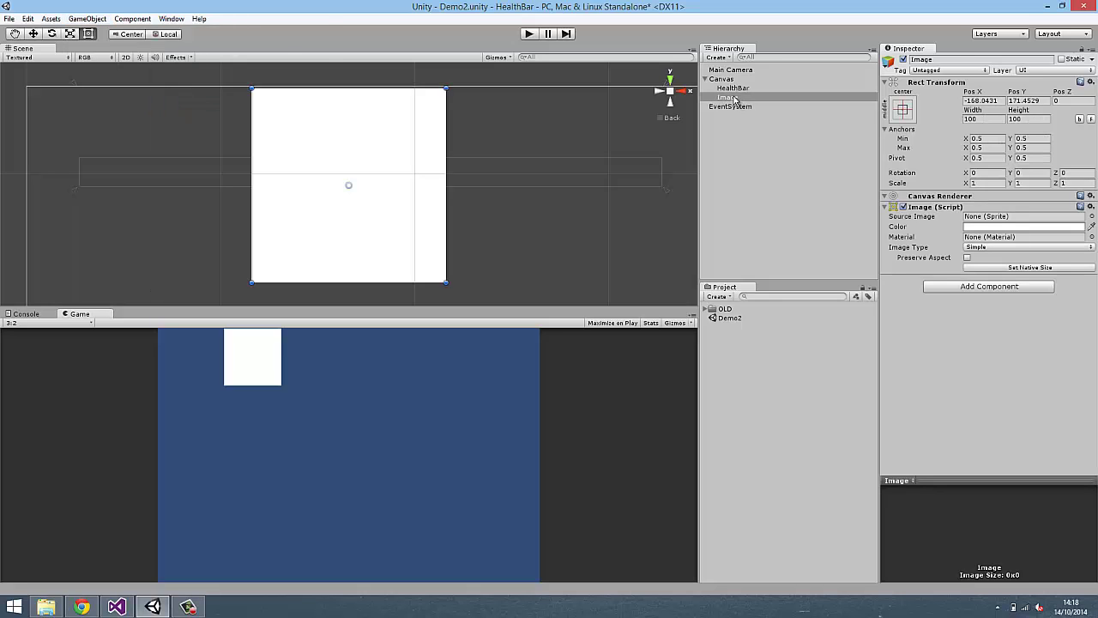
left_click_drag(737, 98, 735, 90)
Size the image 300 by 15 at position 0,0 and rename it Border.
left_click(987, 121)
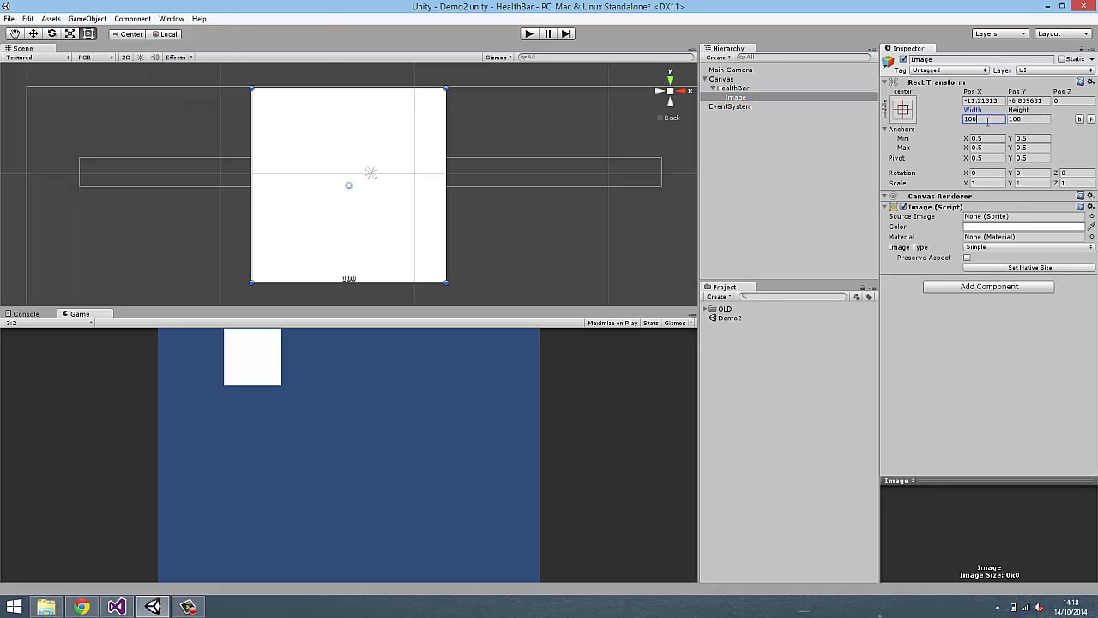
key("Tab")
type("15")
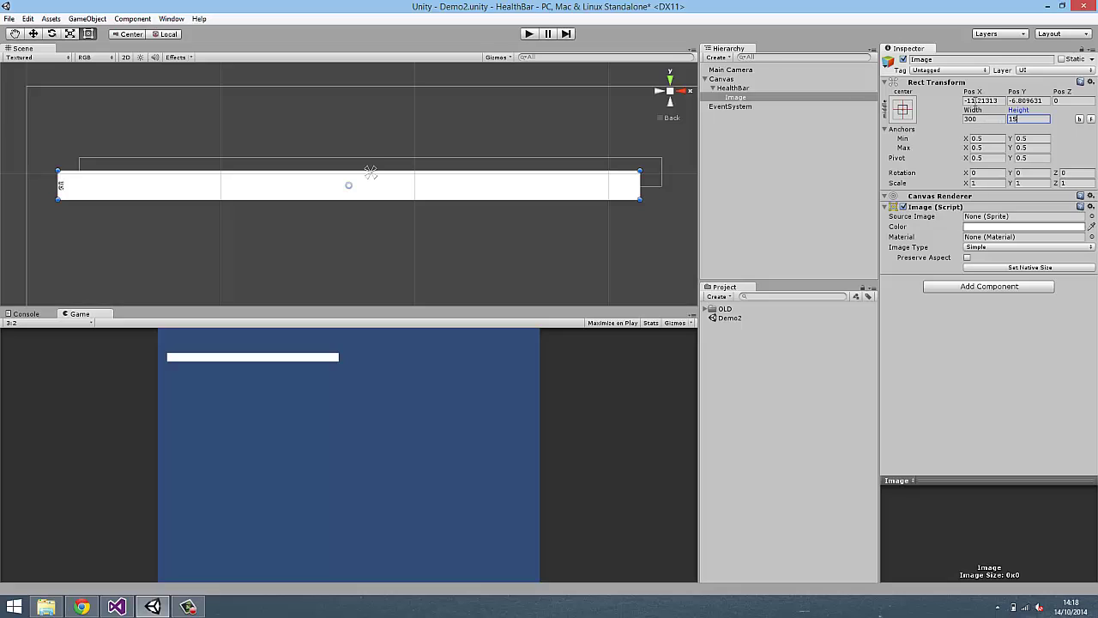
key("Tab")
type("0")
key("Tab")
type("0")
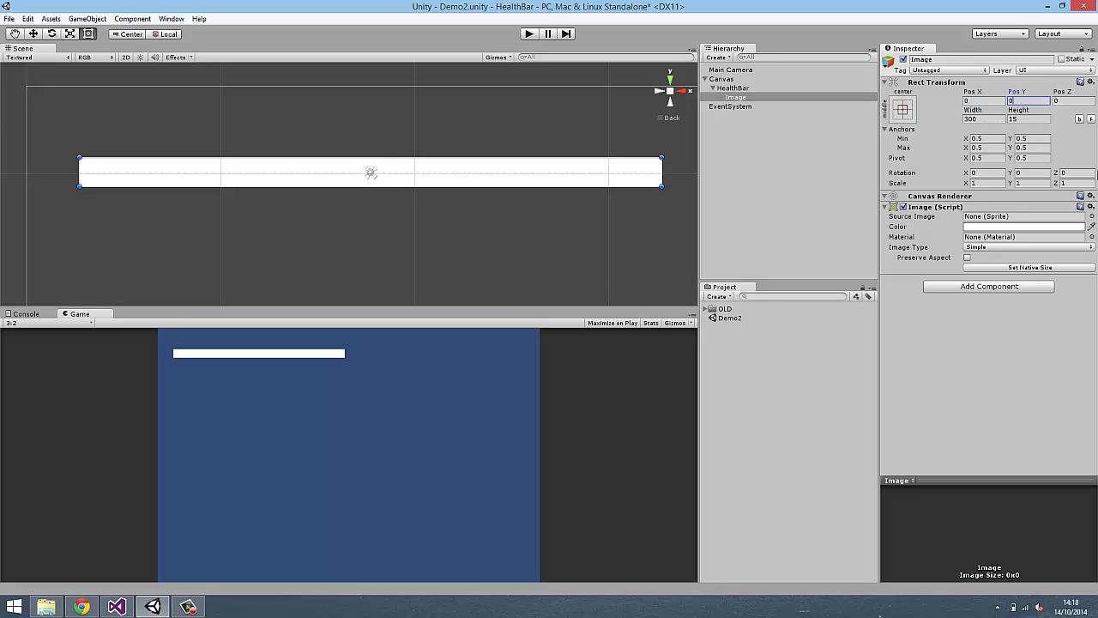
left_click(737, 97)
type("Border")
key("Return")
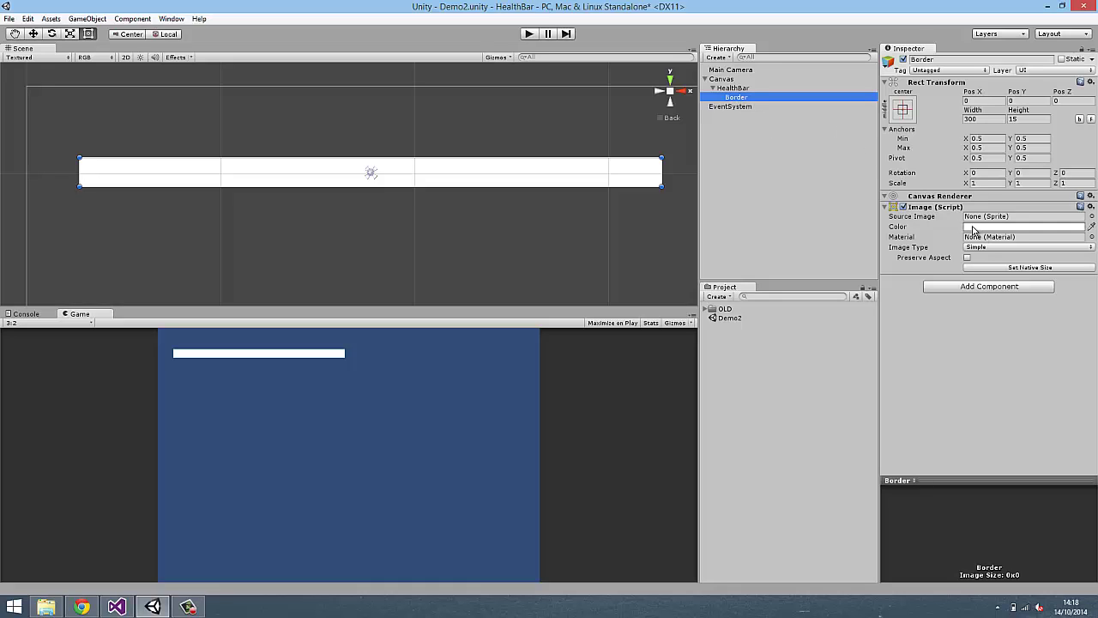
Duplicate Border and rename the copy Mask.
left_click(759, 98)
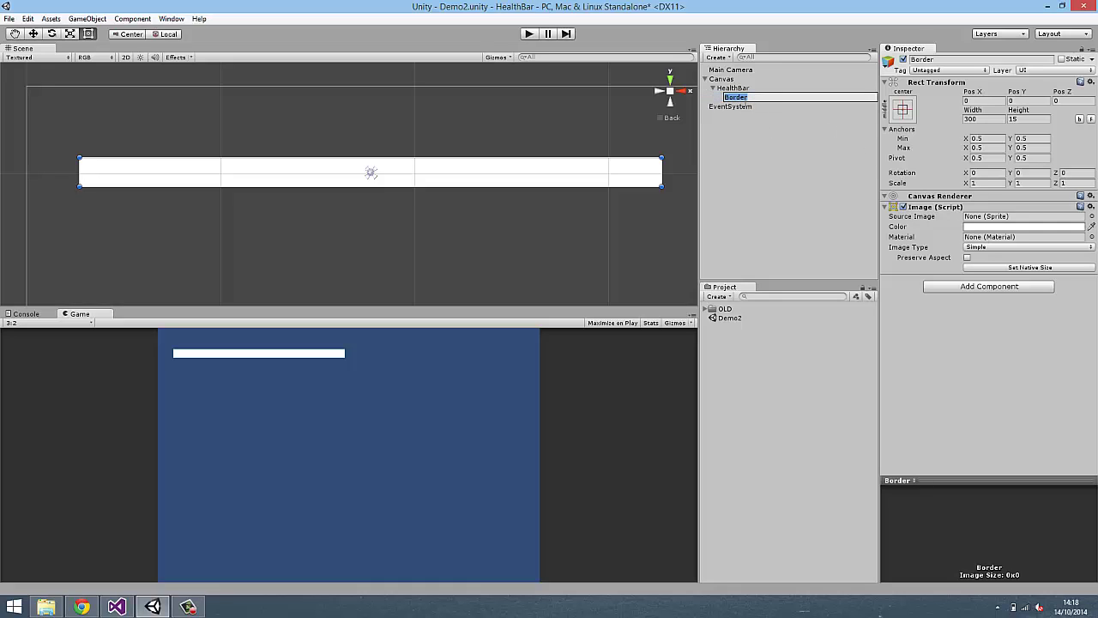
key("Return")
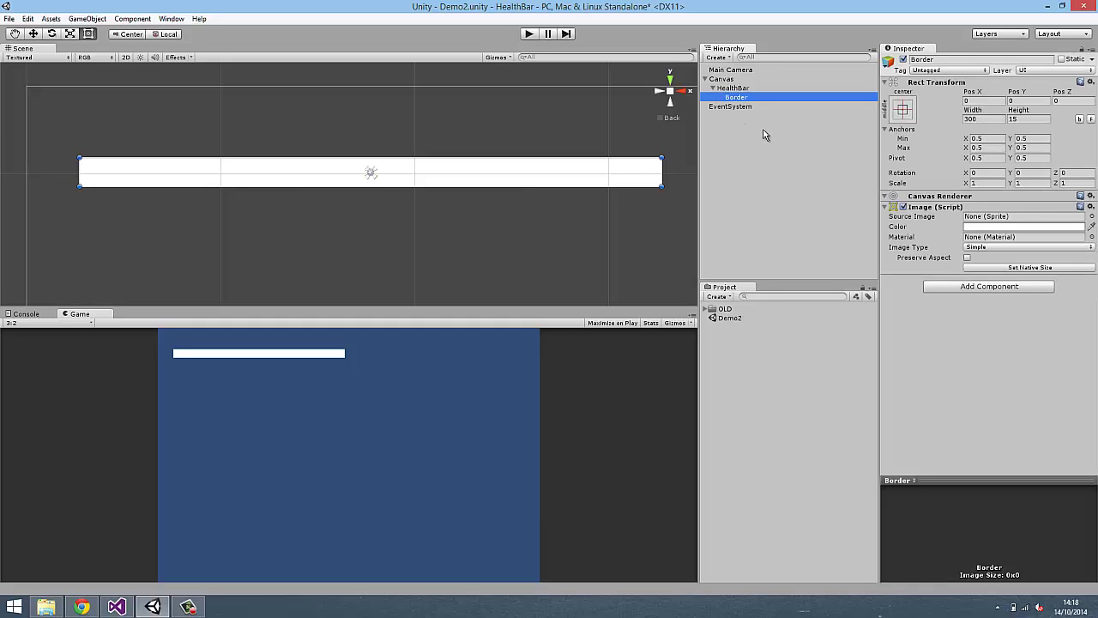
key("ctrl+d")
left_click(747, 98)
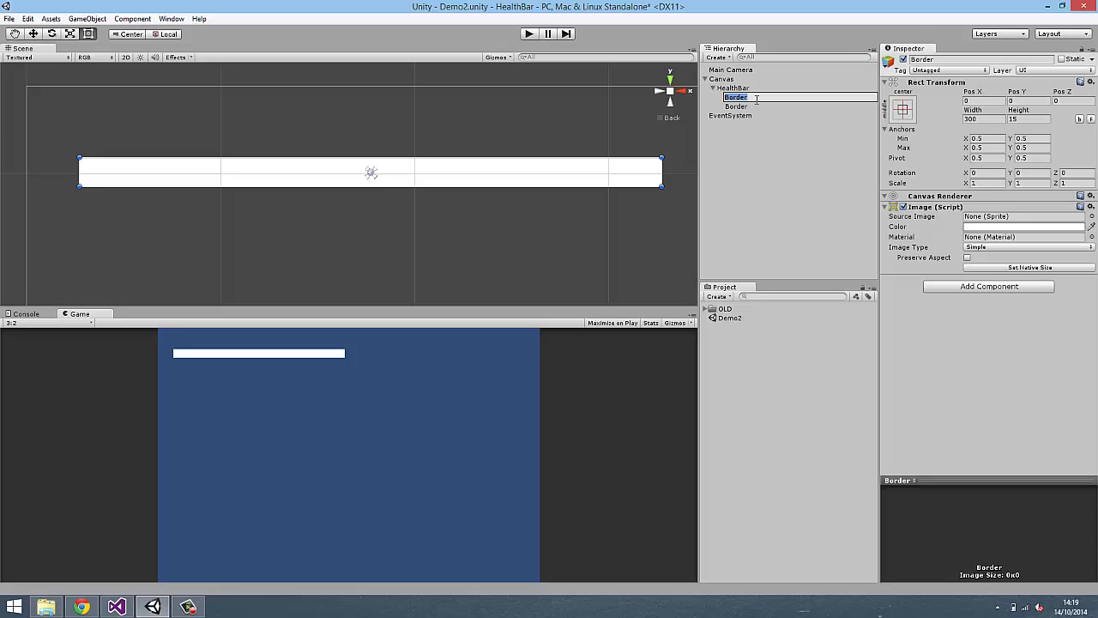
type("Mask")
key("Return")
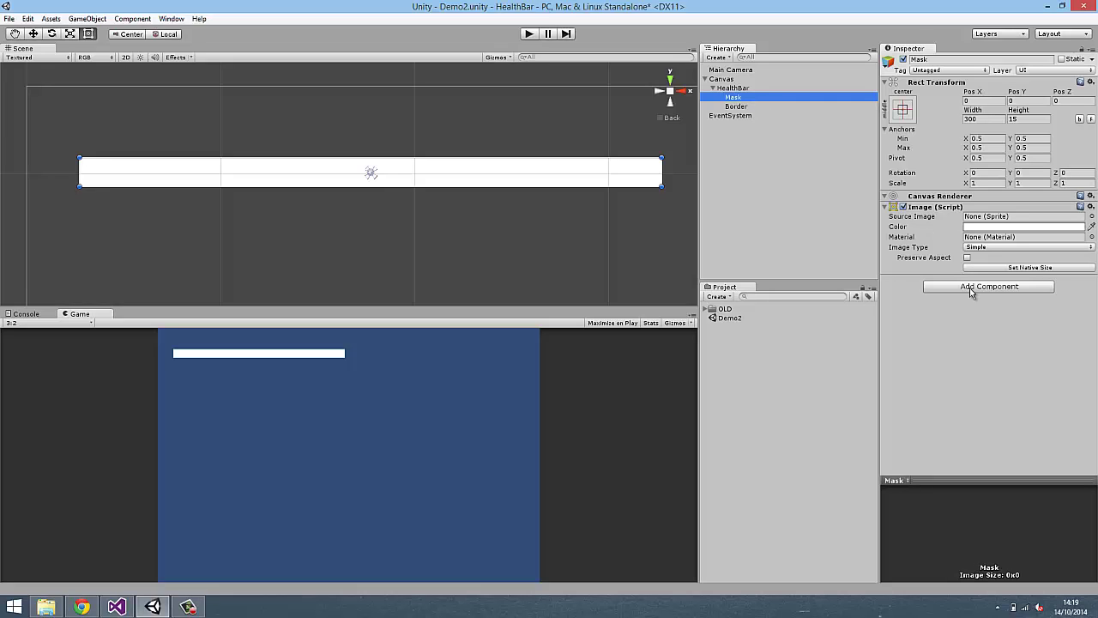
Add a Mask component to Mask with Show Mask Graphic turned off.
left_click(970, 288)
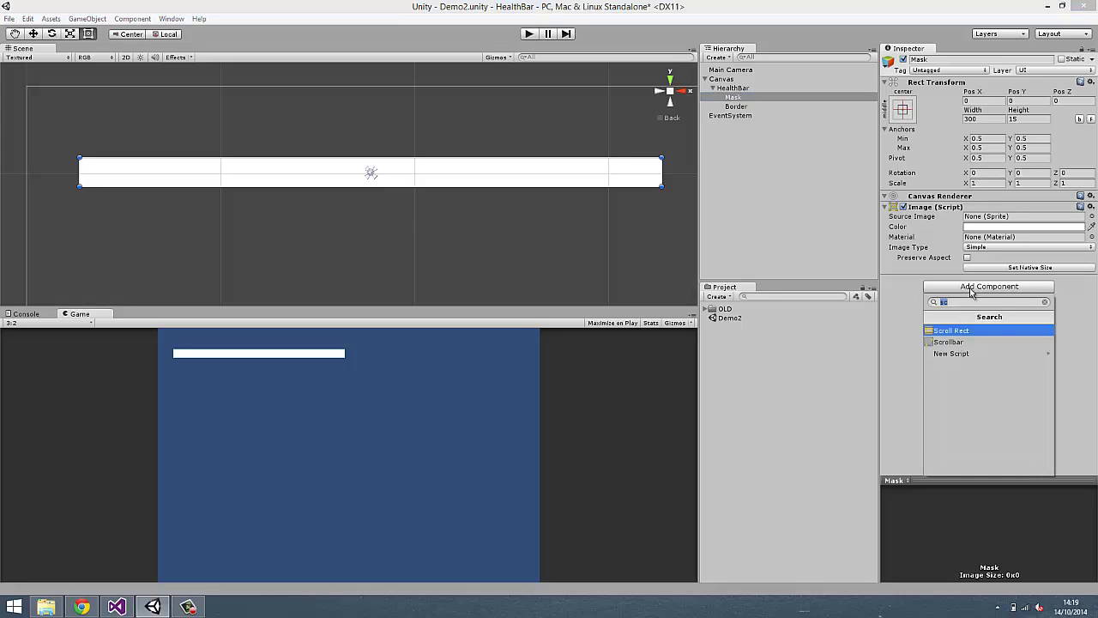
type("mask")
key("Return")
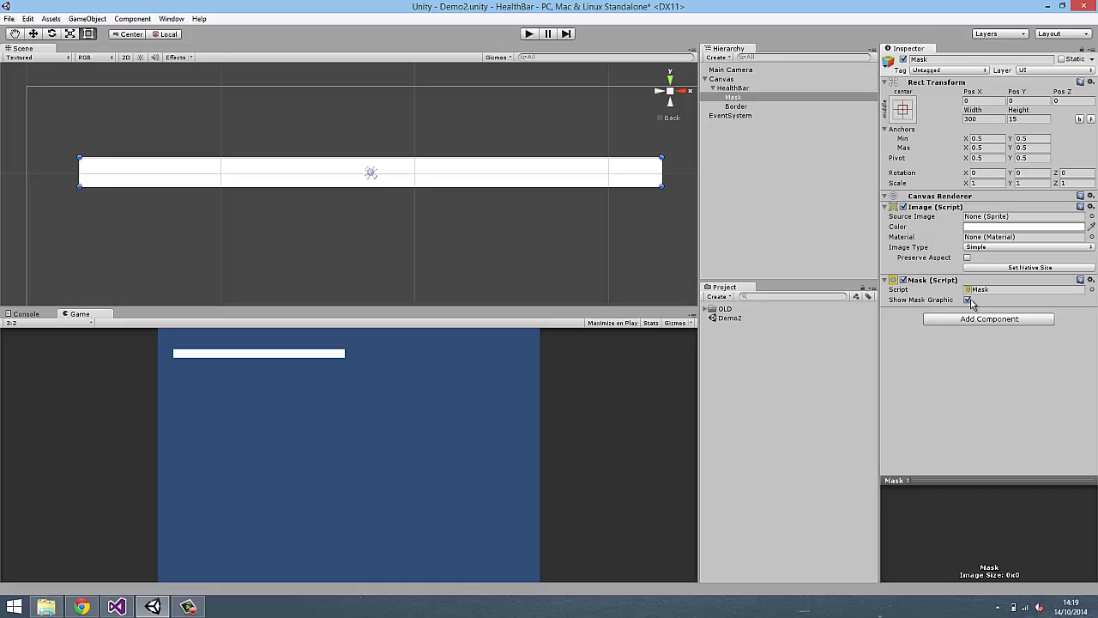
left_click(967, 301)
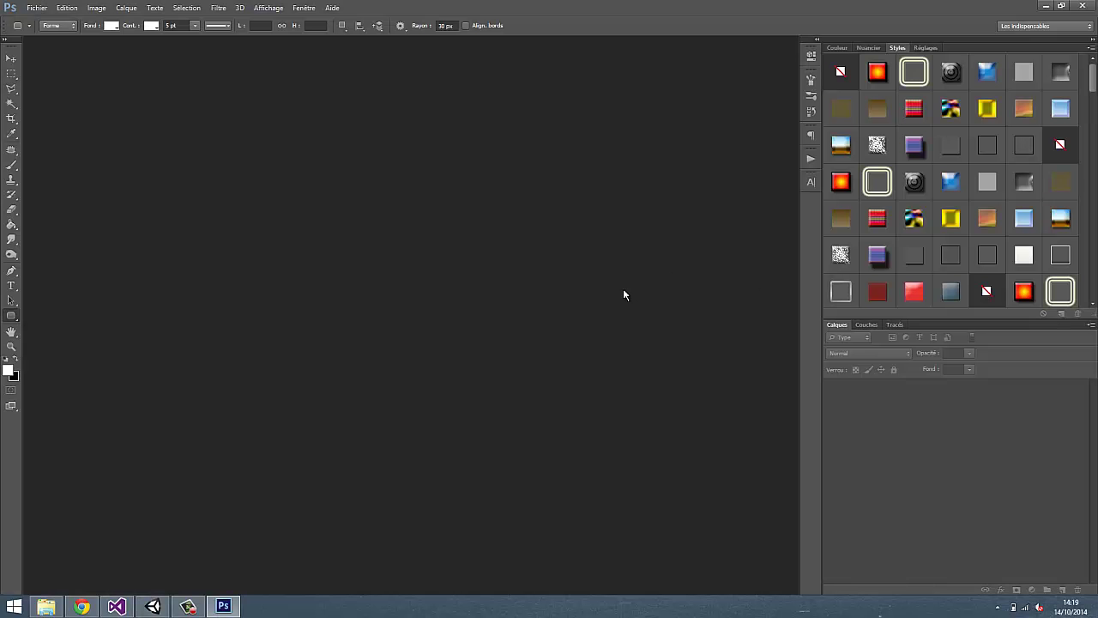
Create a new 512×512 Photoshop document and unlock its background layer.
key("ctrl+n")
key("Tab")
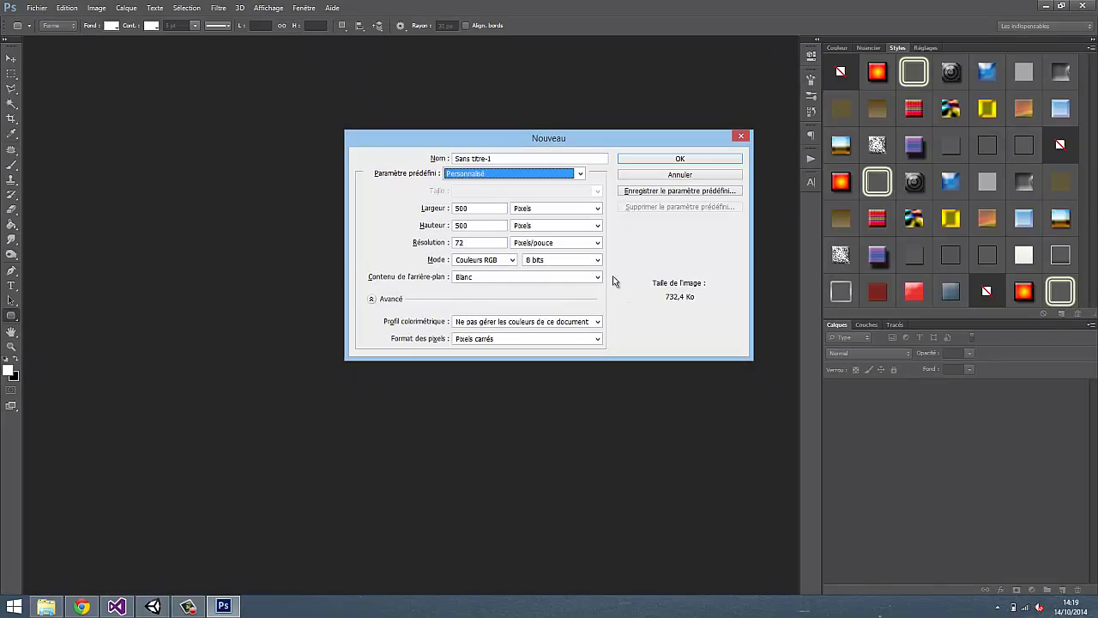
key("Tab")
type("512")
key("Tab")
type("512")
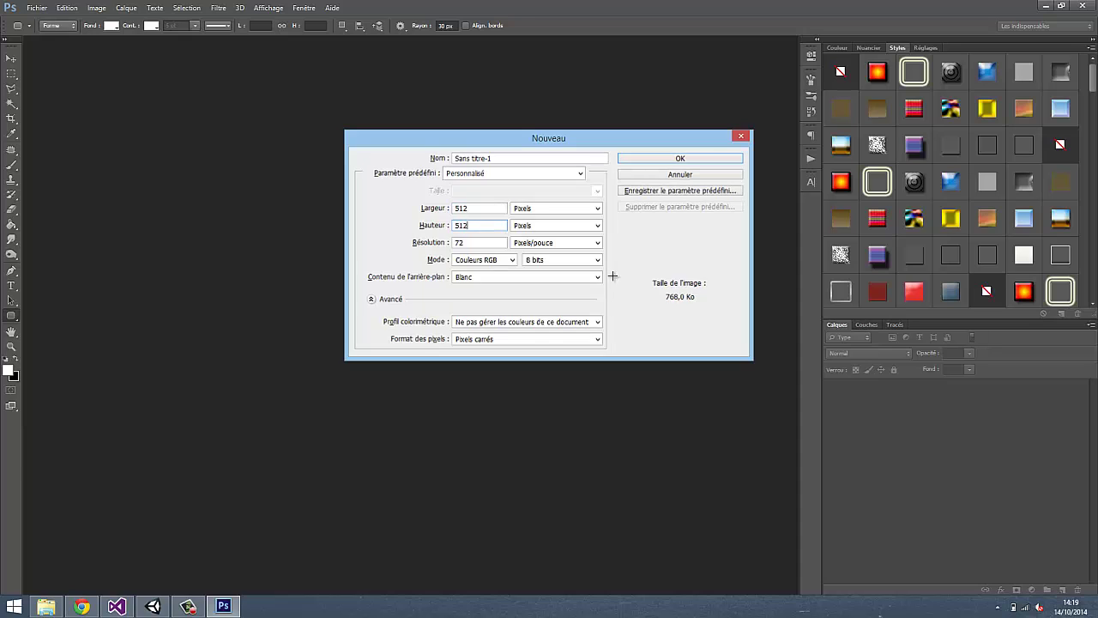
key("Return")
double_click(916, 394, "alt")
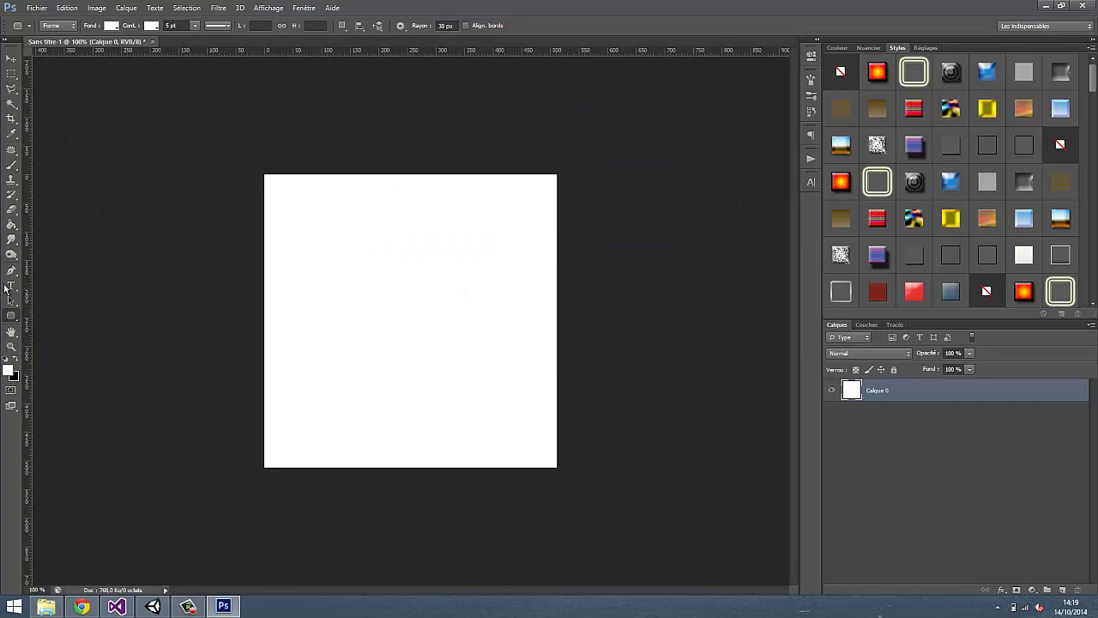
Select the Rounded Rectangle tool with a 1 pt stroke width.
right_click(12, 320)
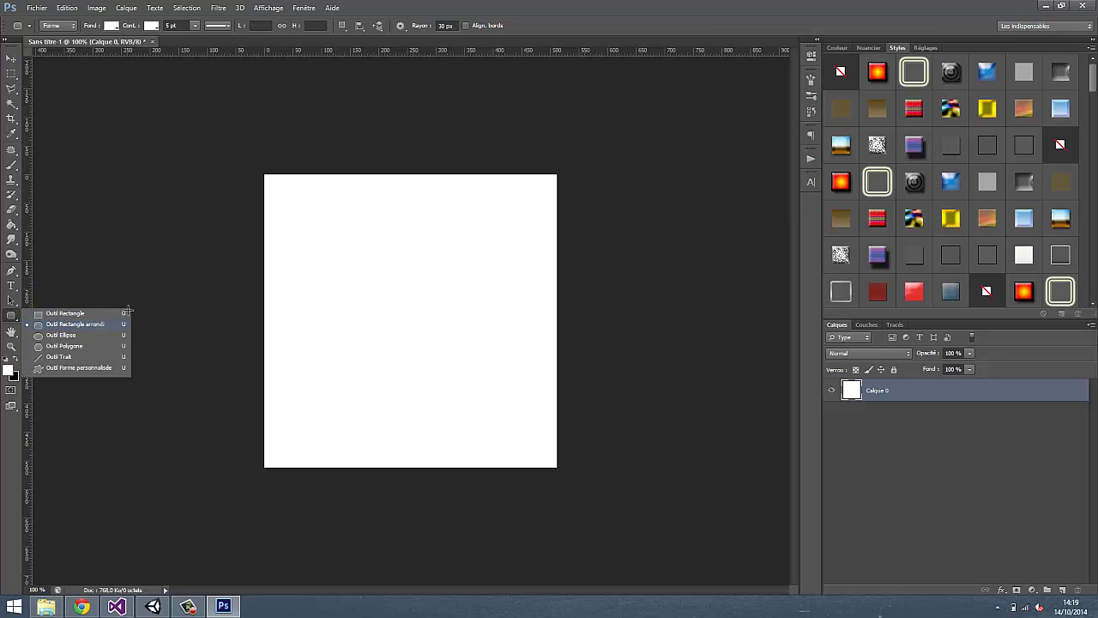
left_click(100, 325)
left_click(180, 25)
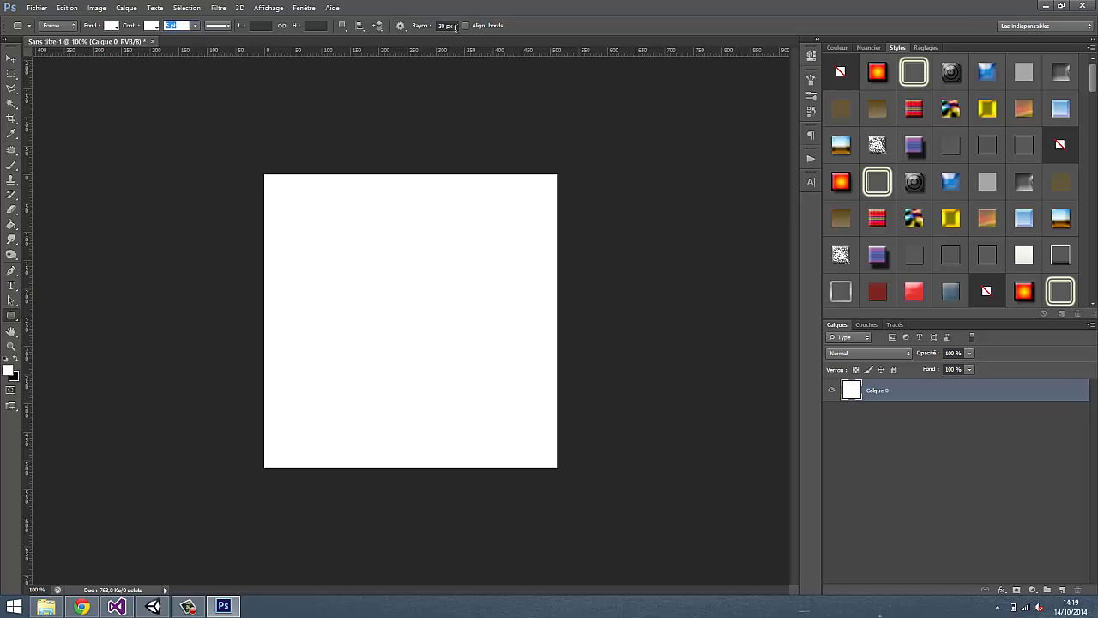
key("Return")
left_click(184, 25)
type("1")
key("Return")
Draw a long thin rounded-rectangle bar across the canvas and adjust its ends with Free Transform.
scroll(268, 274, "up", 2, "alt")
scroll(275, 265, "up", 3, "alt")
left_click_drag(160, 240, 661, 259)
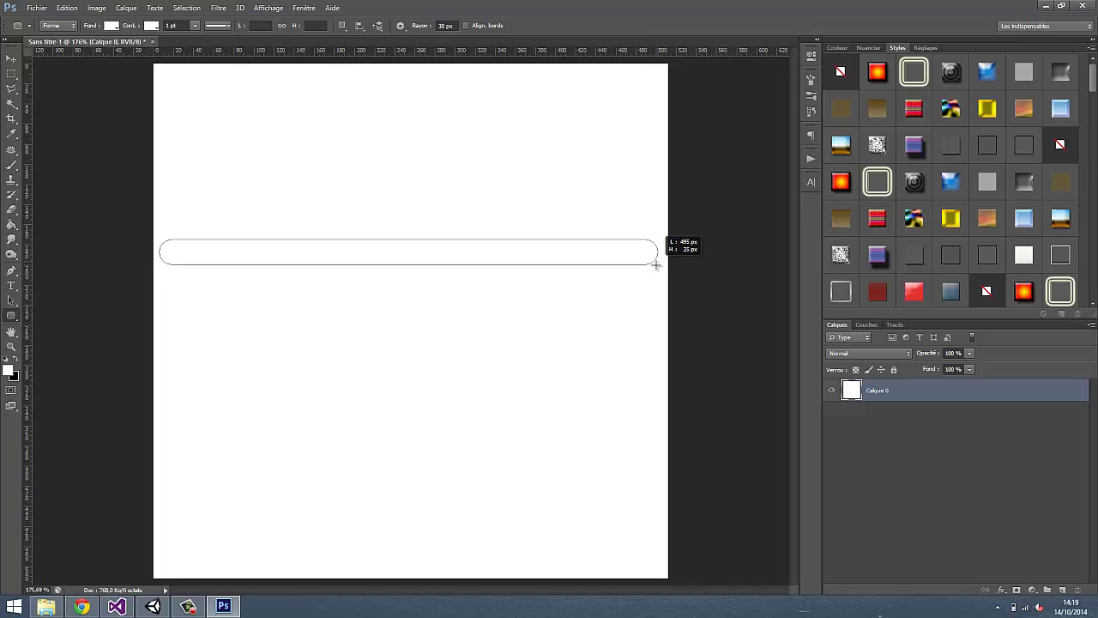
left_click_drag(660, 259, 665, 267)
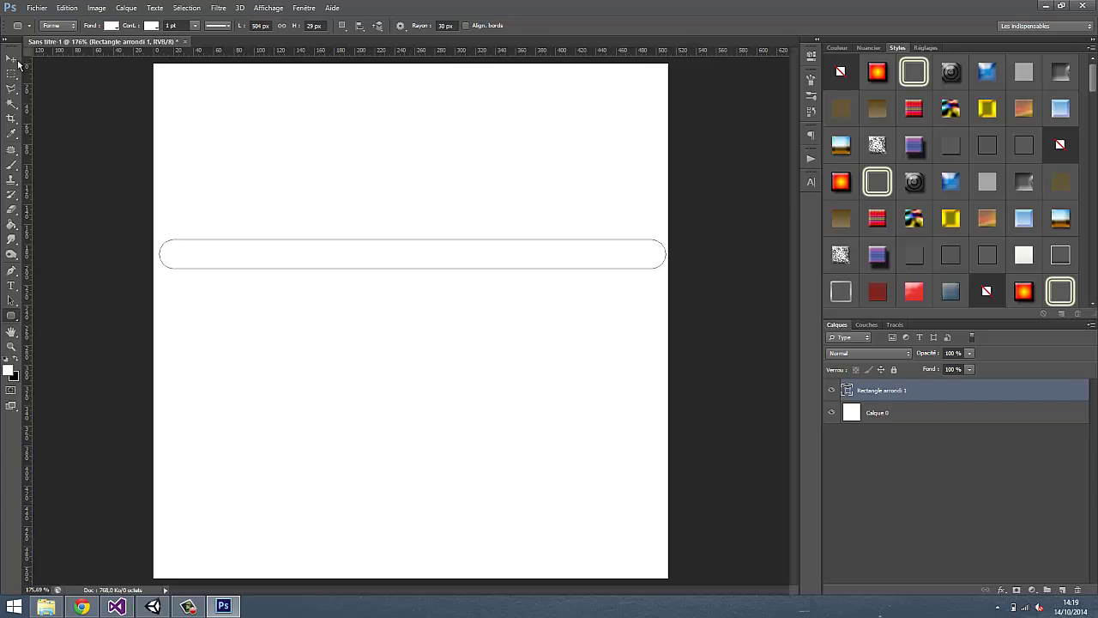
left_click(12, 58)
key("ctrl+t")
left_click_drag(161, 254, 157, 259)
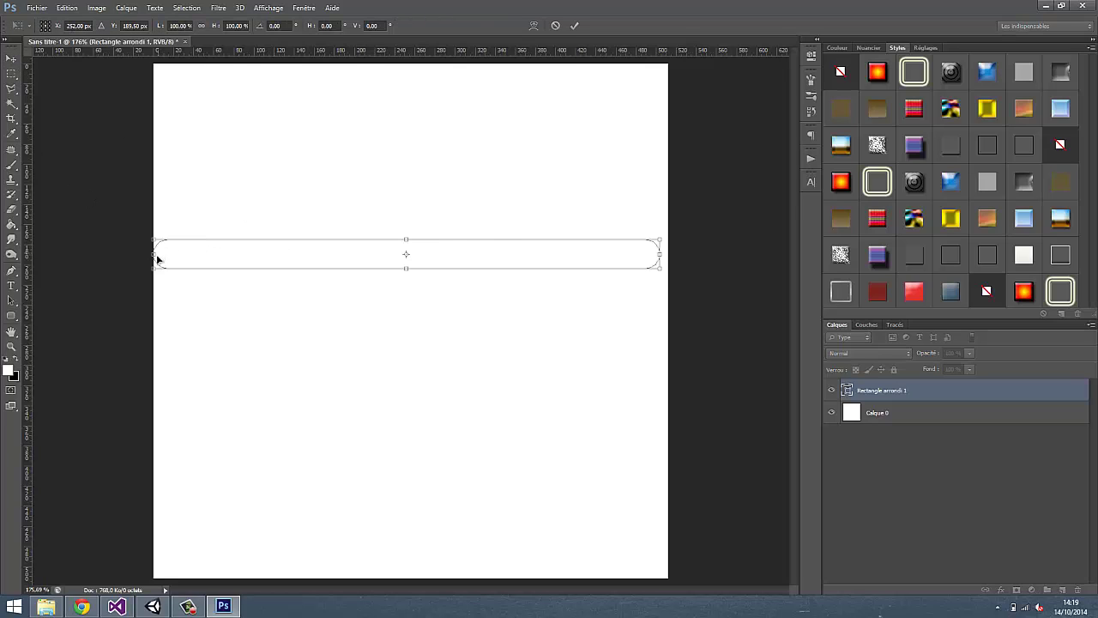
left_click_drag(631, 262, 638, 265)
left_click_drag(159, 255, 155, 254)
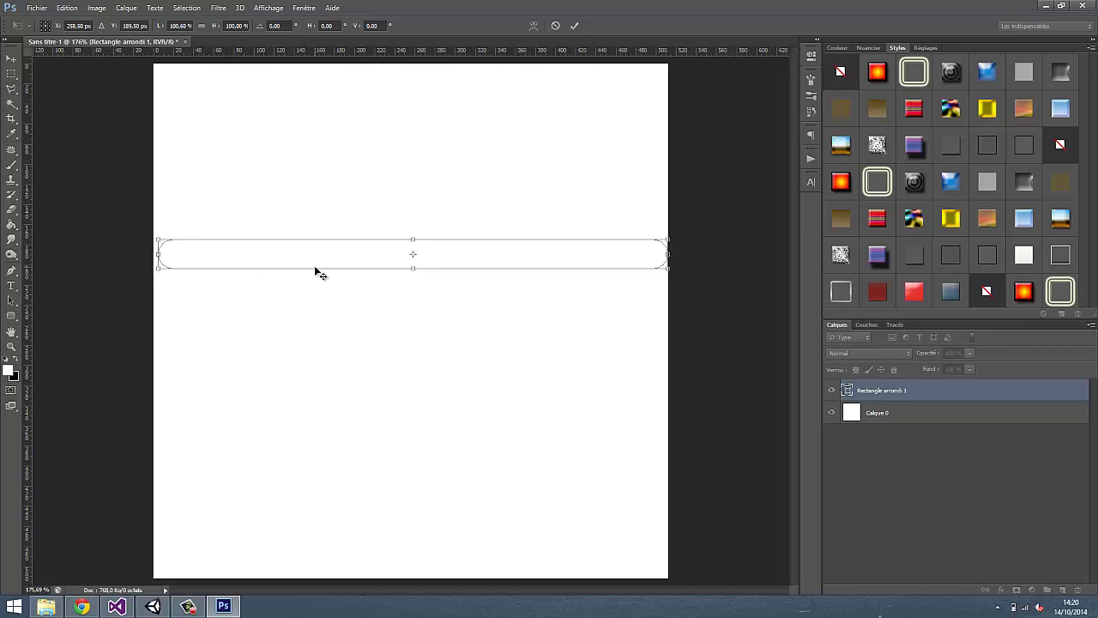
key("Return")
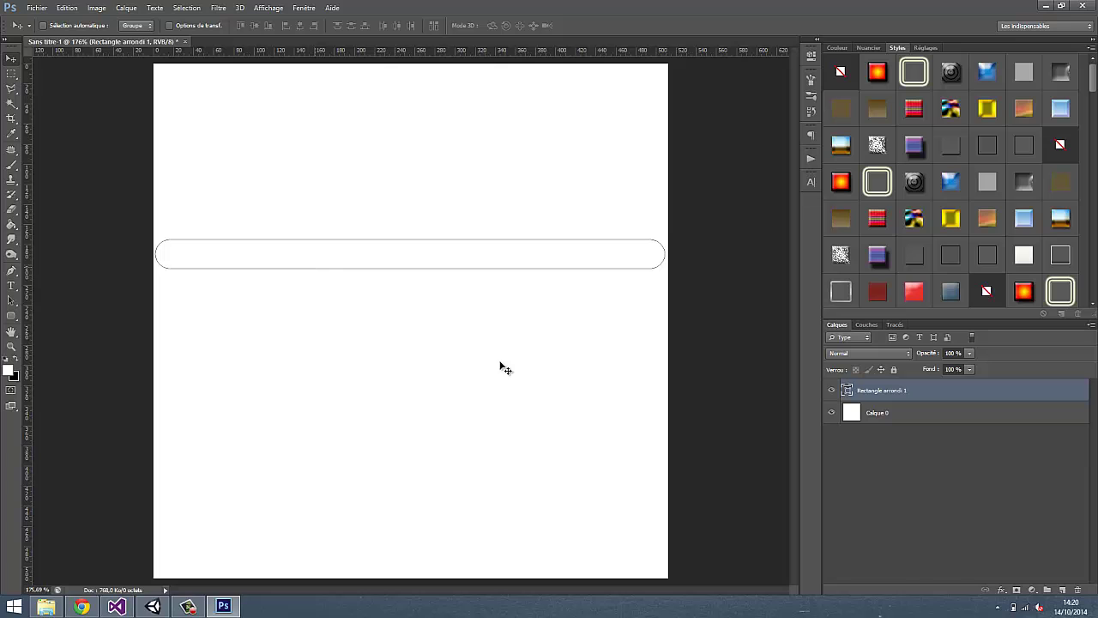
Delete the white background layer Calque 0 and crop the canvas to a thin band around the bar.
left_click(895, 415)
key("Delete")
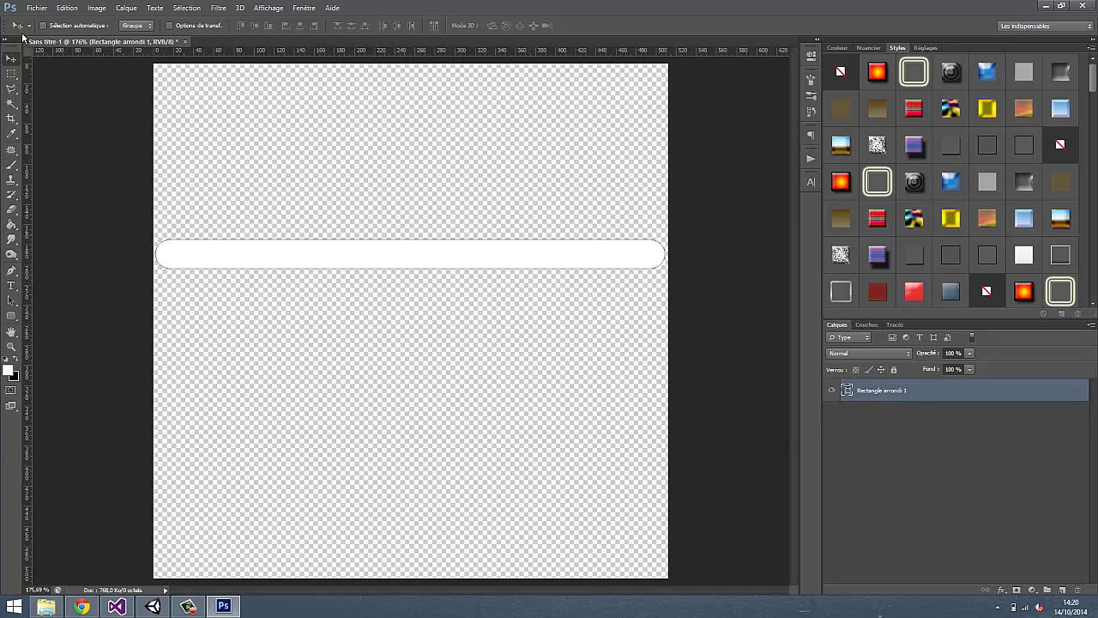
left_click(12, 316)
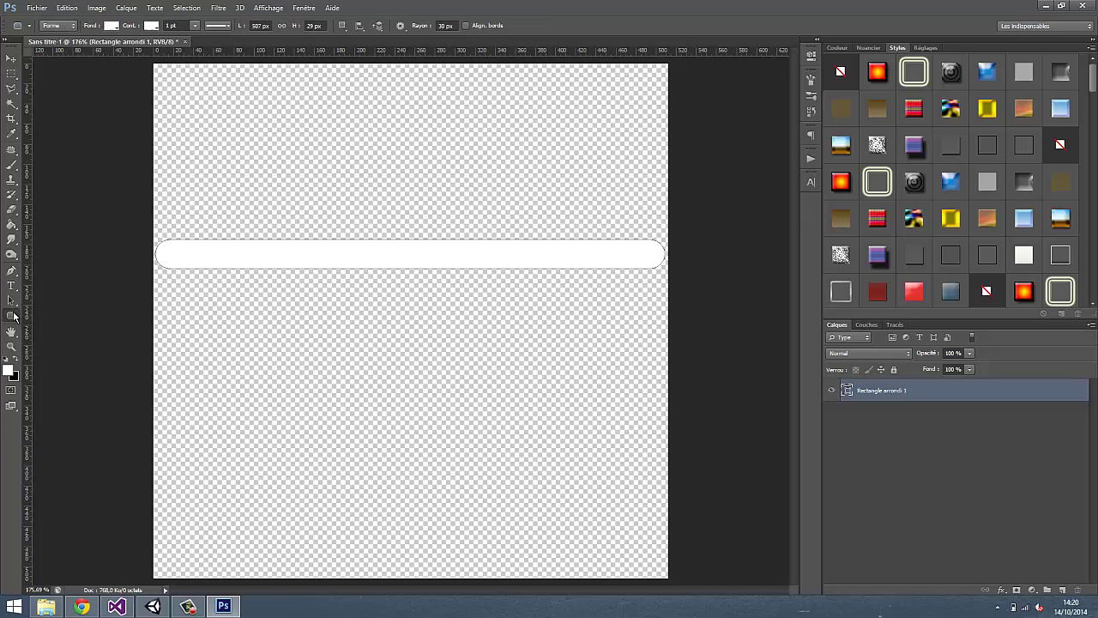
left_click(11, 123)
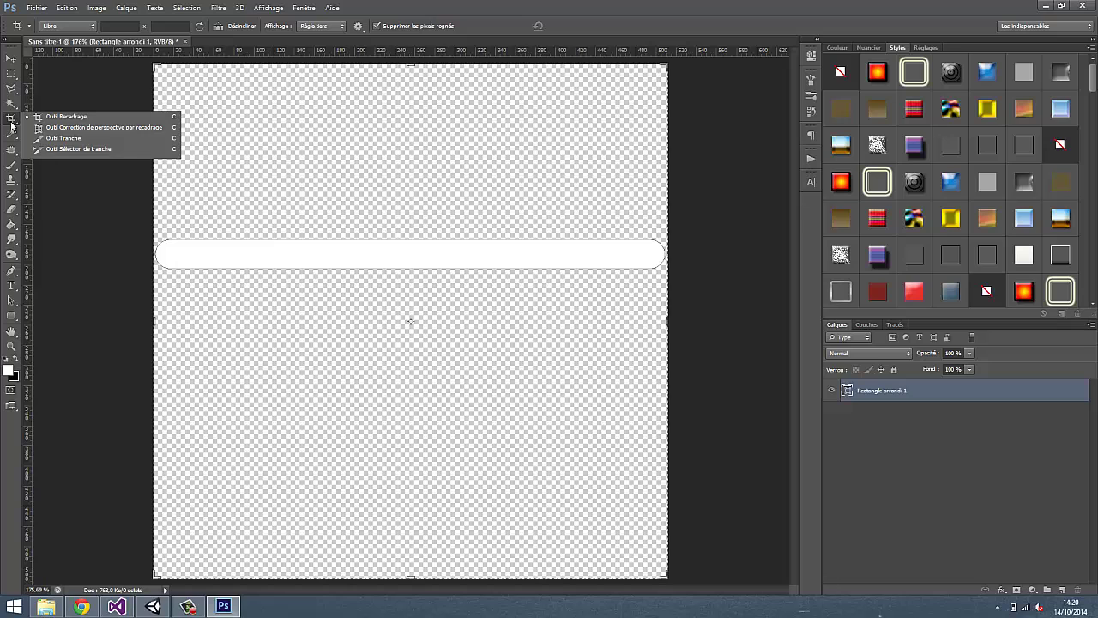
left_click(55, 119)
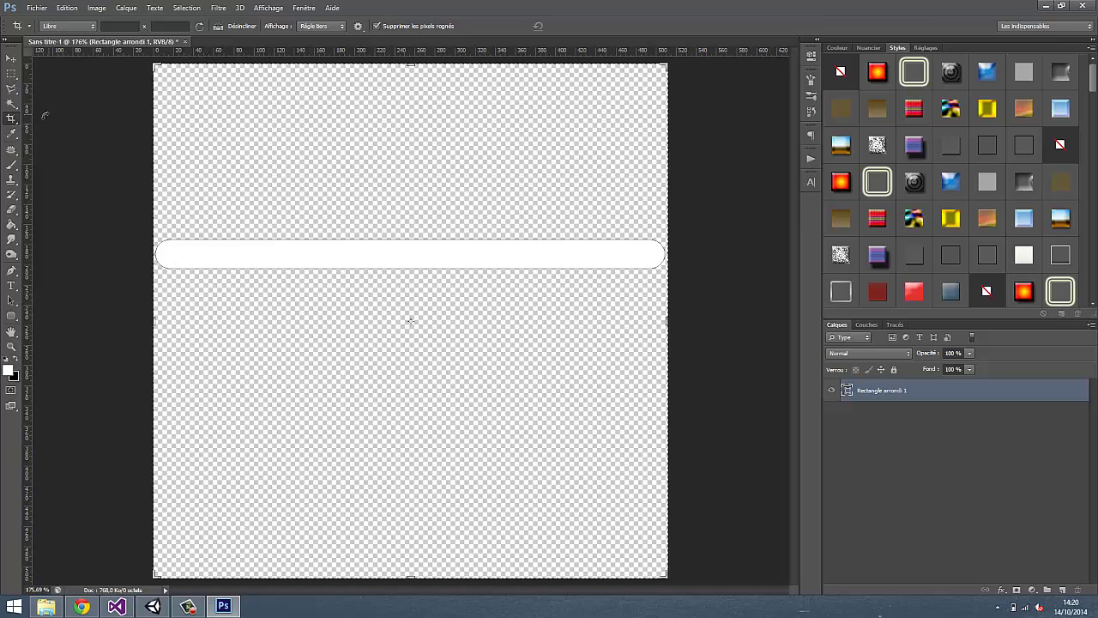
left_click_drag(412, 562, 412, 420)
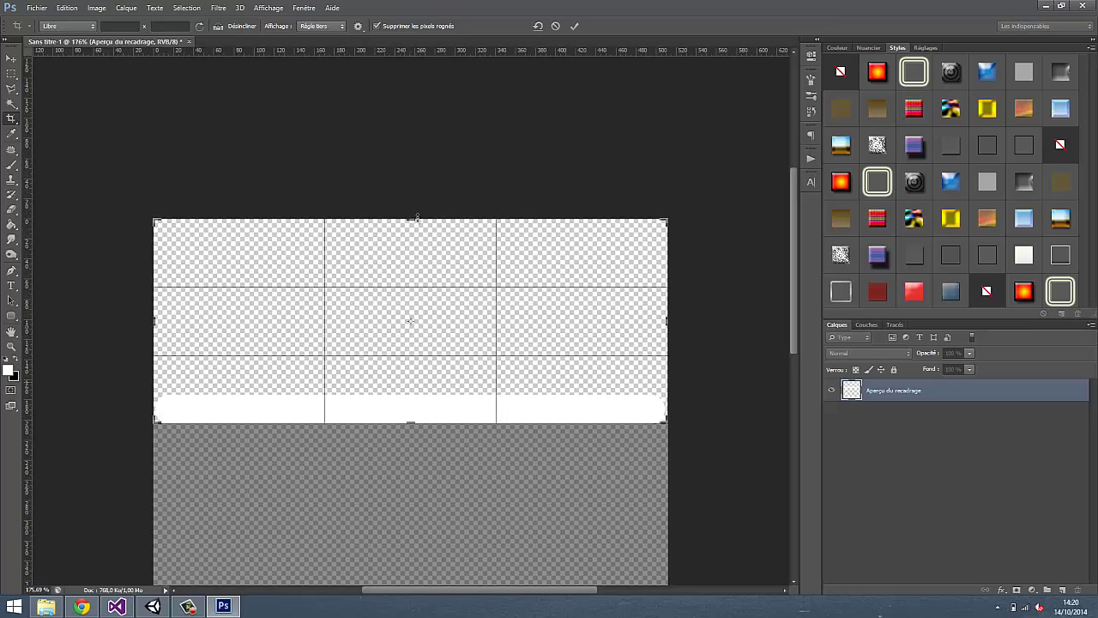
left_click_drag(412, 220, 424, 307)
key("Return")
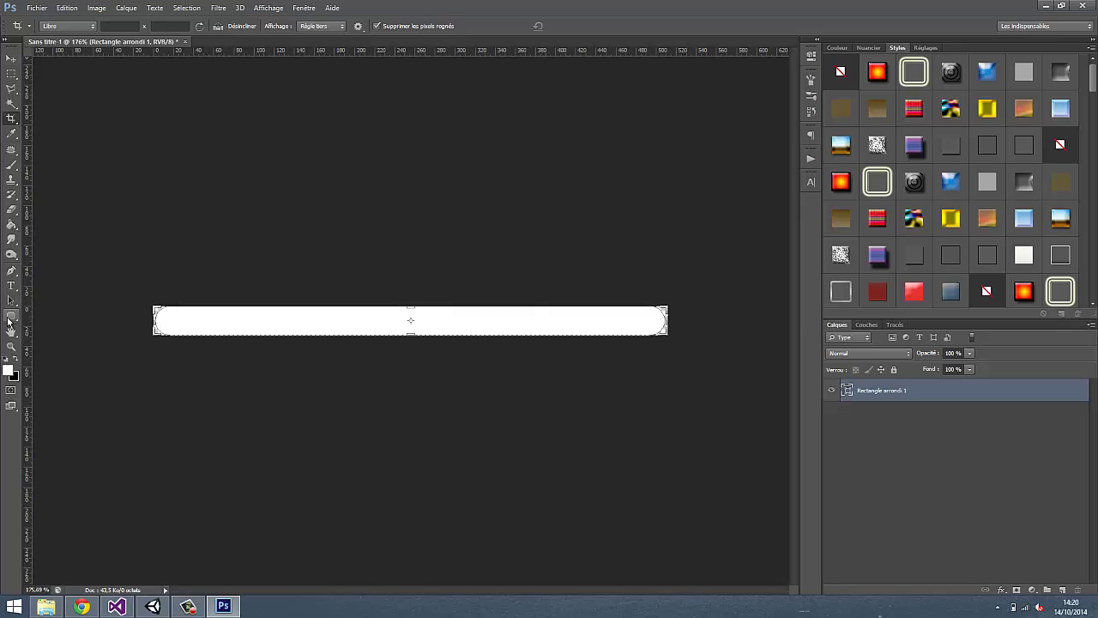
Give the rounded bar no fill and a black 3 pt outline.
left_click(8, 319)
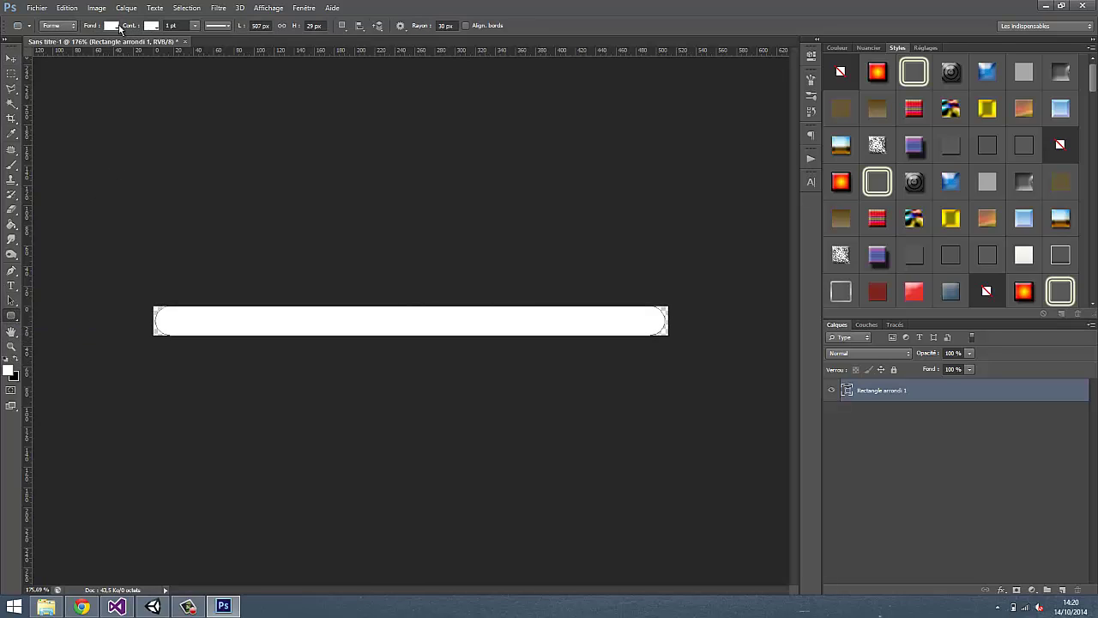
left_click(111, 26)
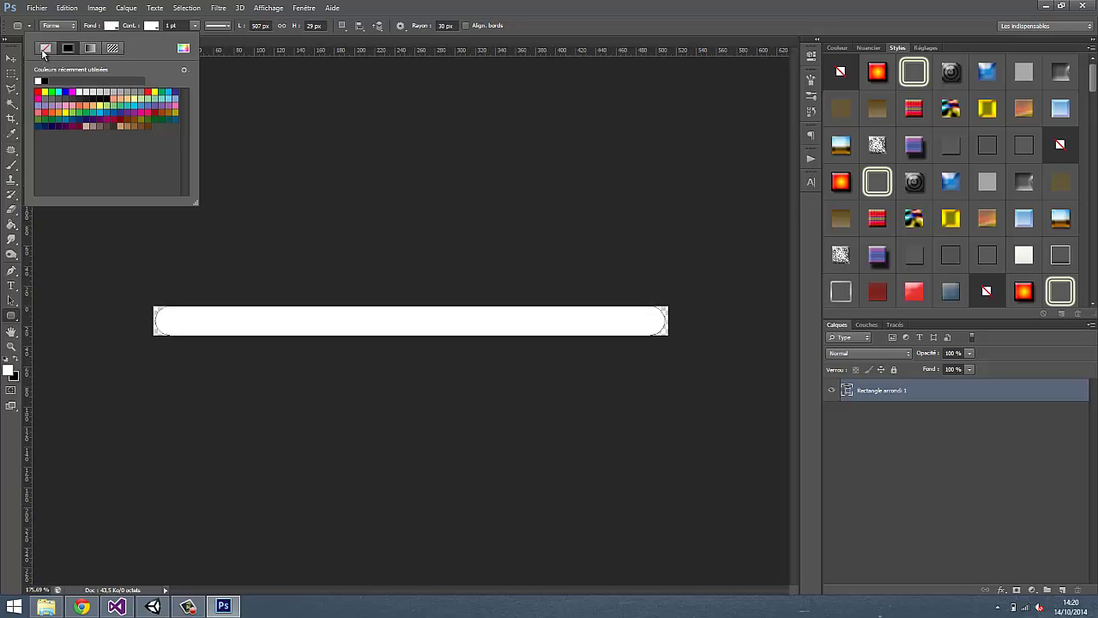
left_click(47, 48)
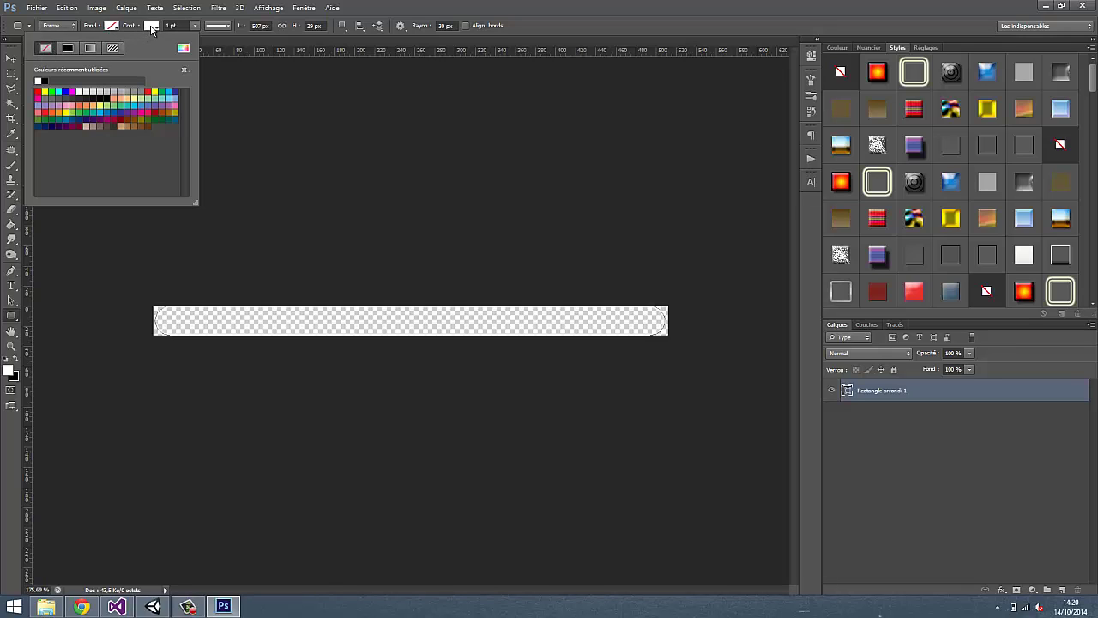
left_click(152, 27)
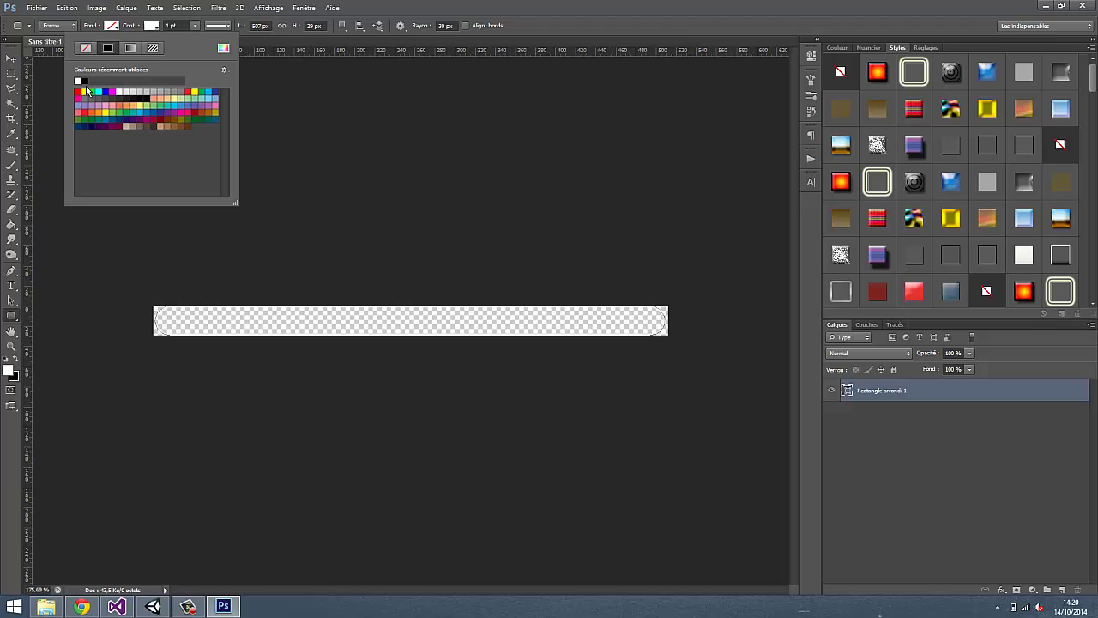
left_click(84, 81)
left_click(172, 25)
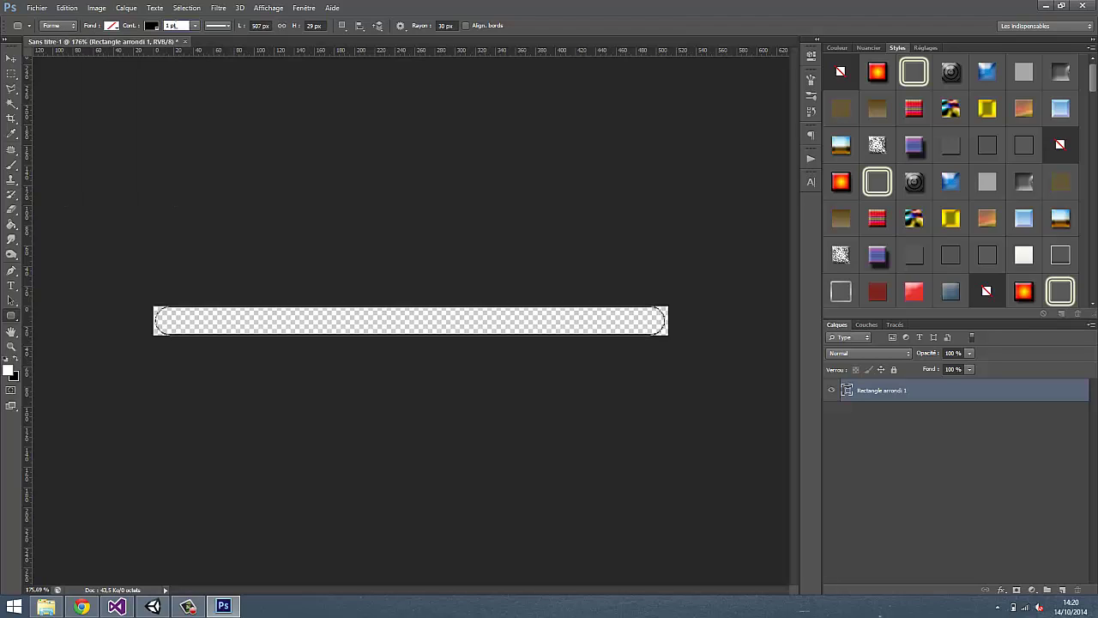
type("23")
key("Return")
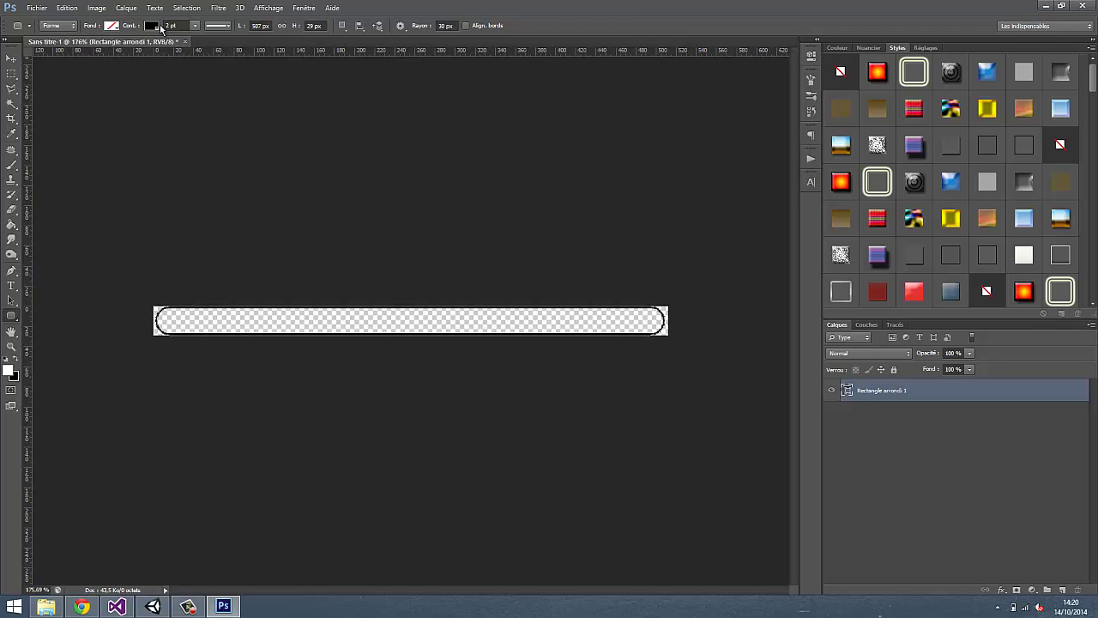
Save a PNG copy of the image named Border.
left_click(36, 8)
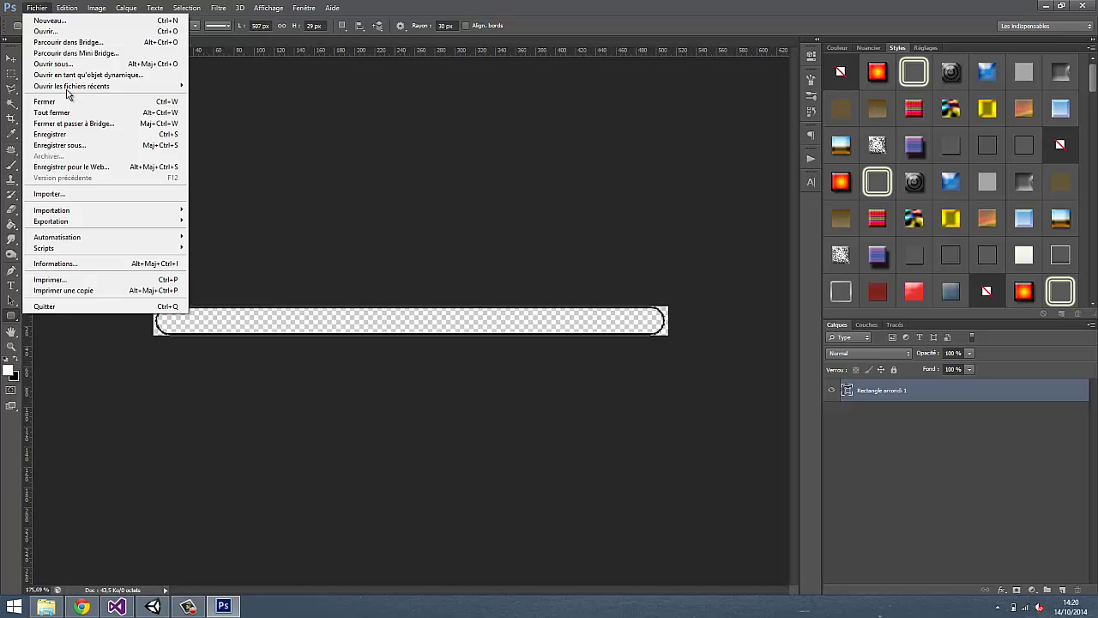
left_click(109, 148)
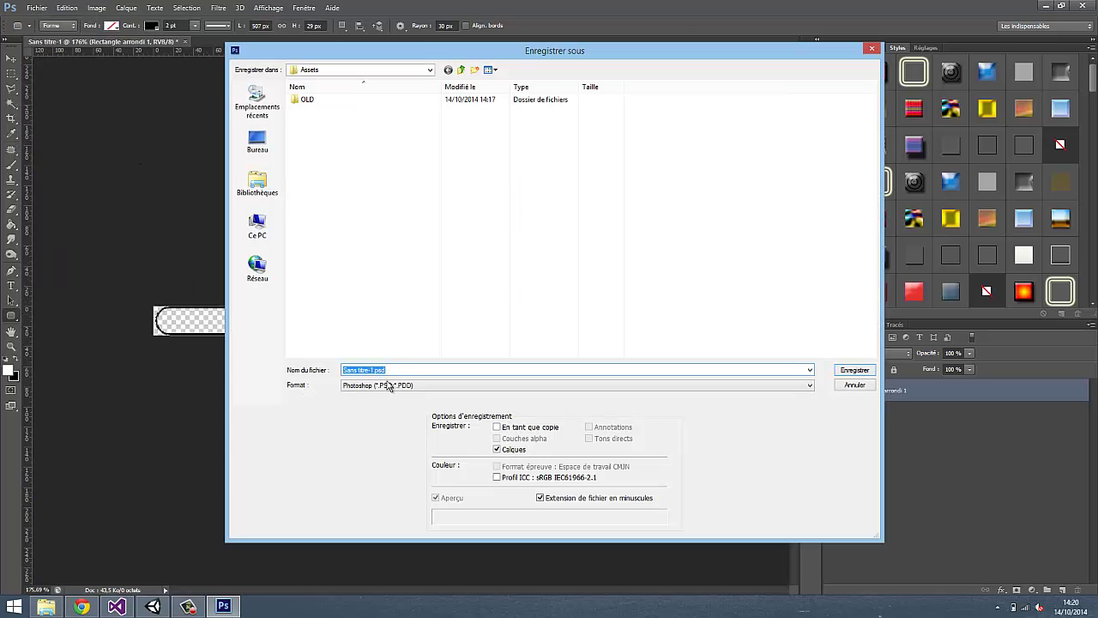
left_click(388, 387)
left_click(373, 514)
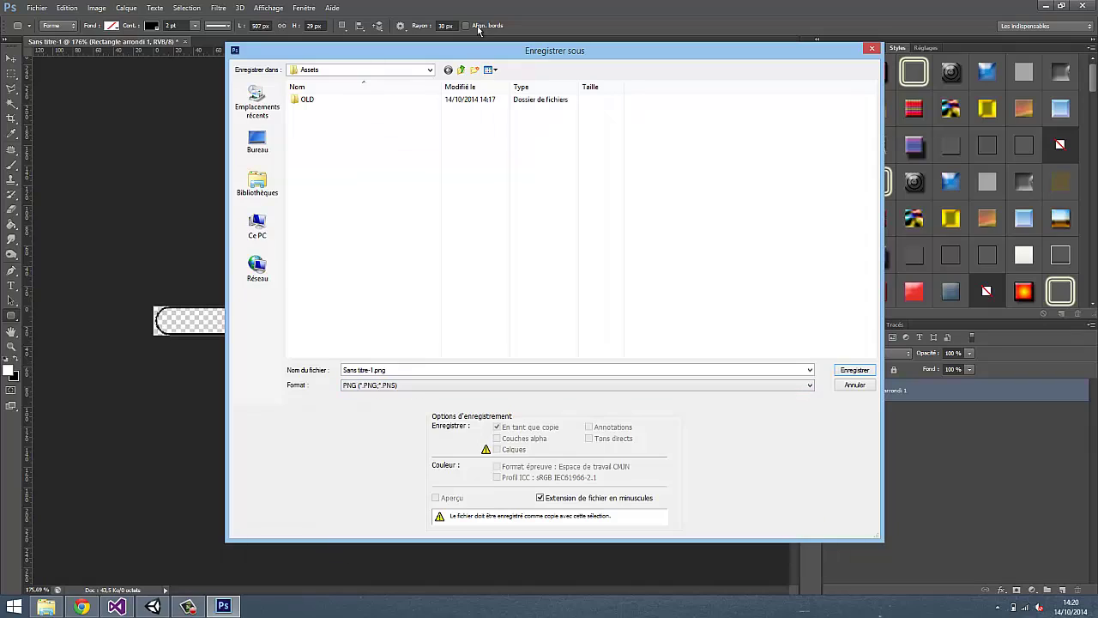
left_click(406, 372)
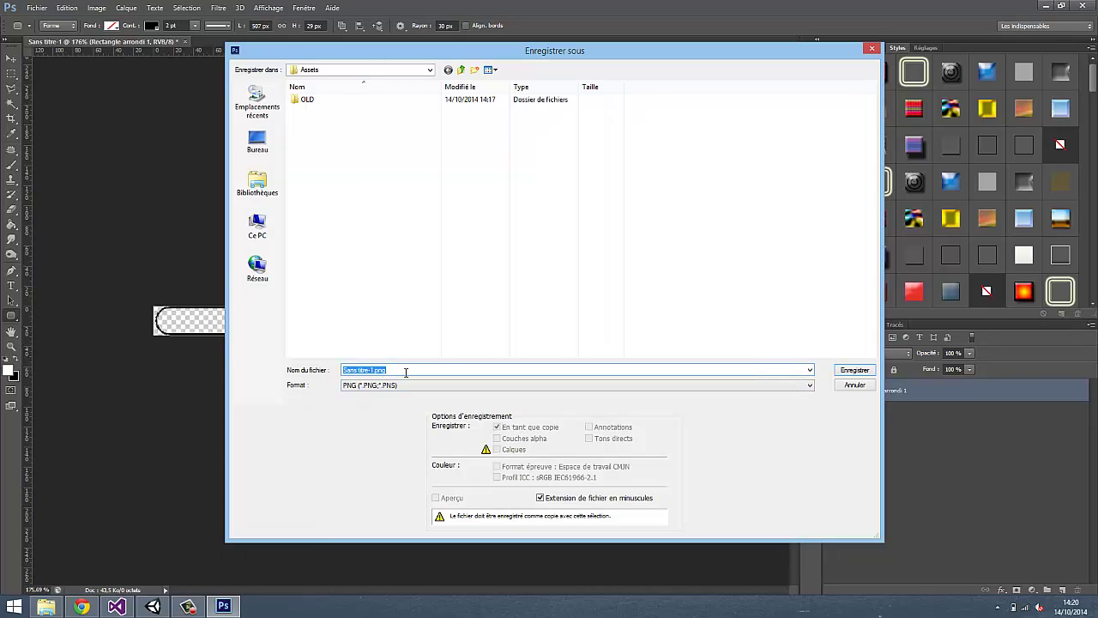
type("Border")
key("Tab")
key("Return")
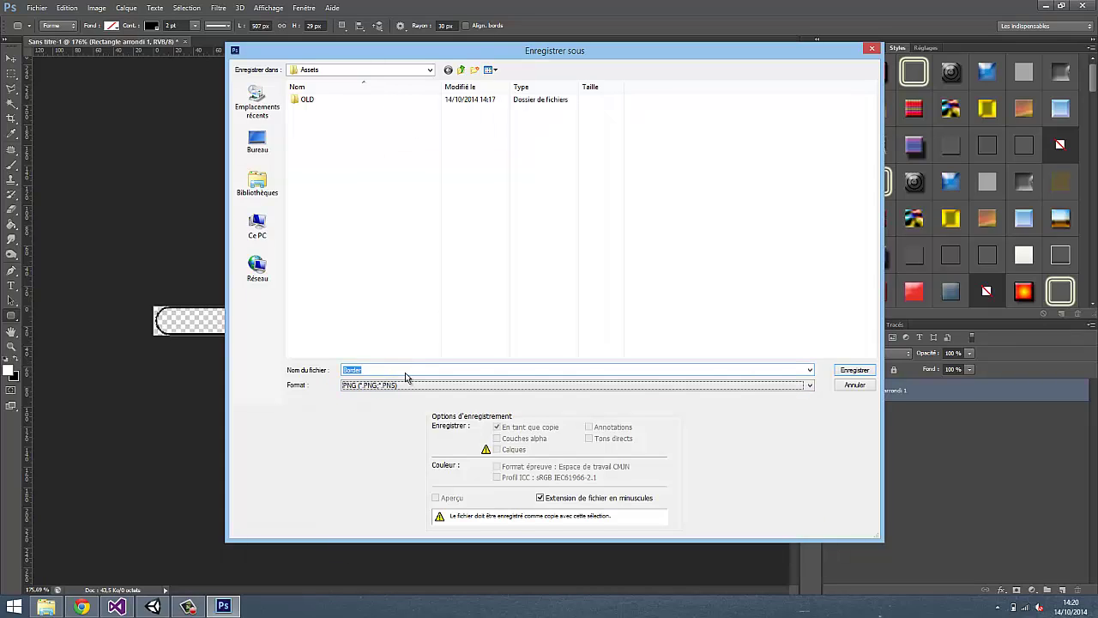
key("Return")
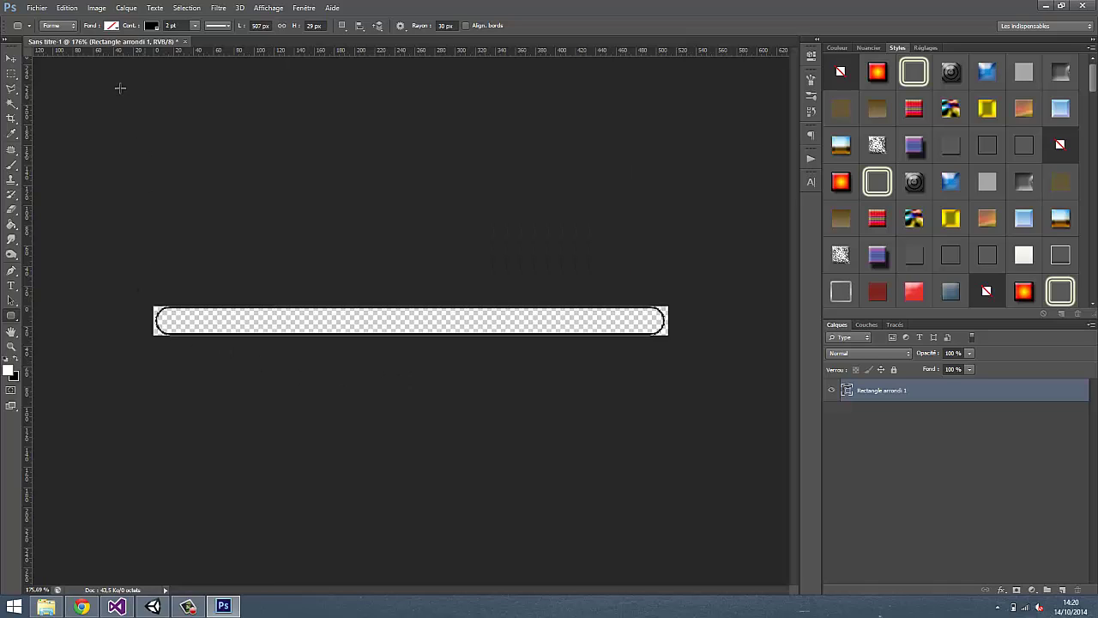
Make the rounded bar solid white with no outline.
left_click(110, 28)
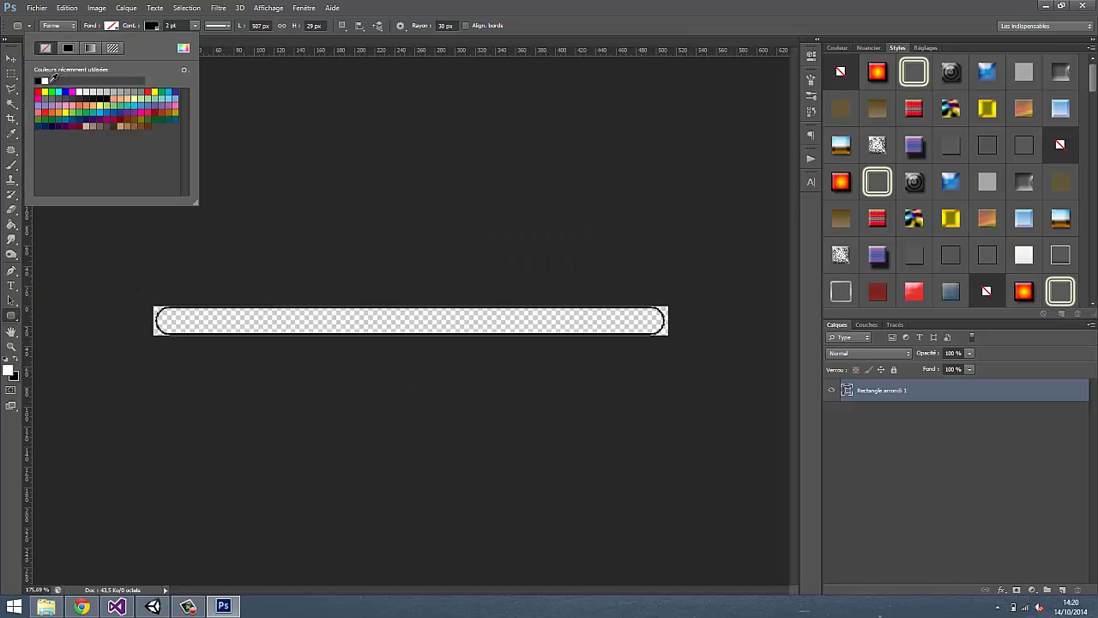
left_click(48, 80)
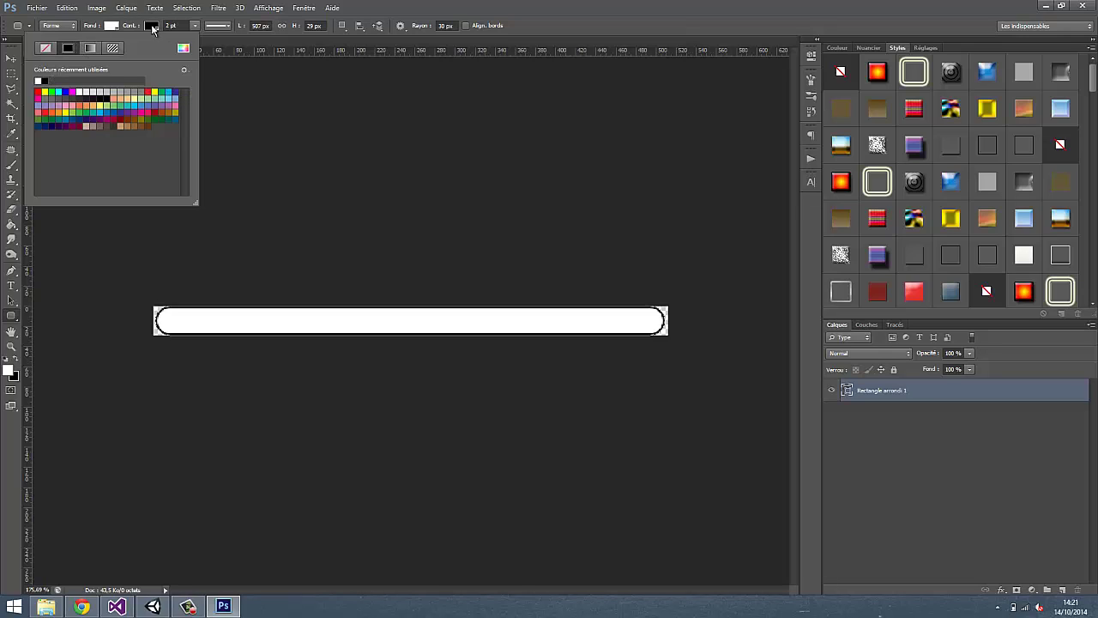
left_click(153, 27)
left_click(86, 49)
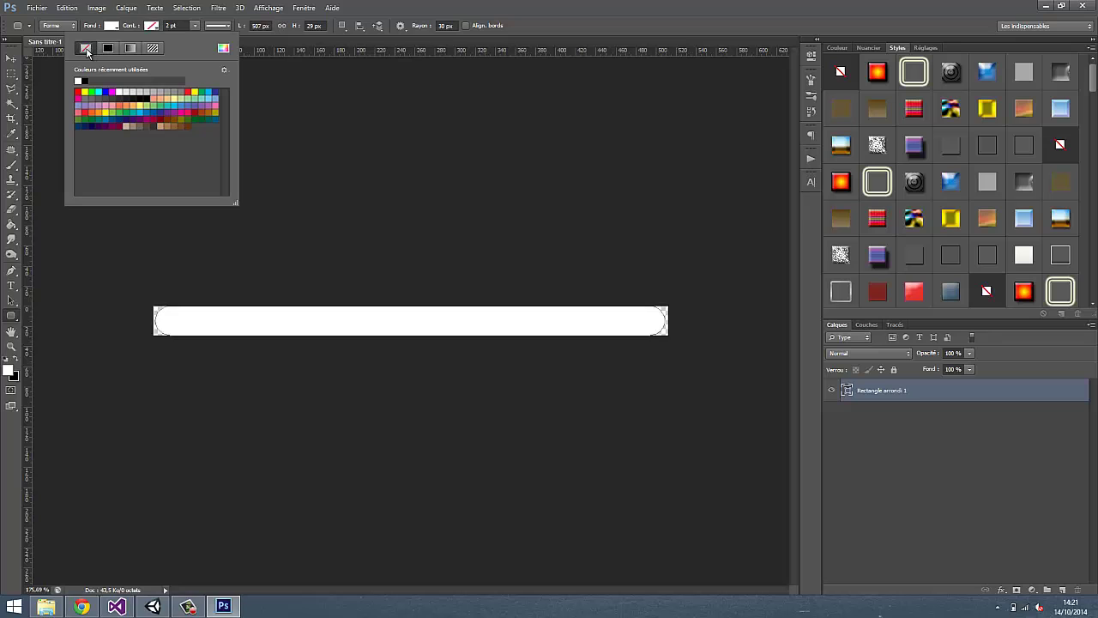
left_click(37, 7)
Save a PNG copy of the image named HealthBar.
left_click(37, 8)
left_click(52, 144)
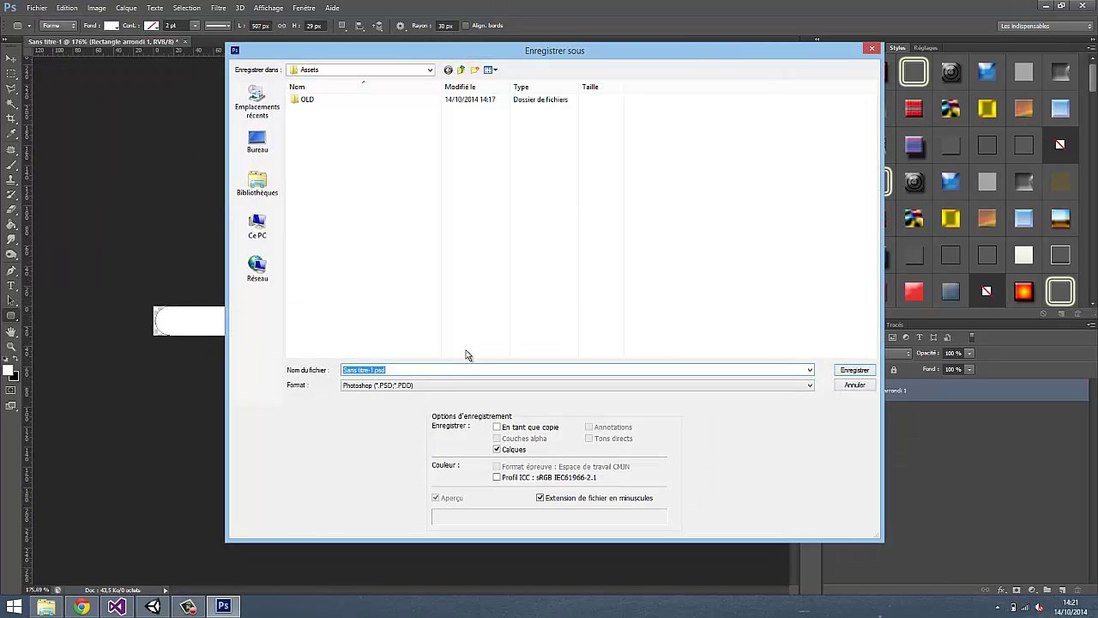
type("Heal")
key("Tab")
key("p")
key("p")
key("p")
key("p")
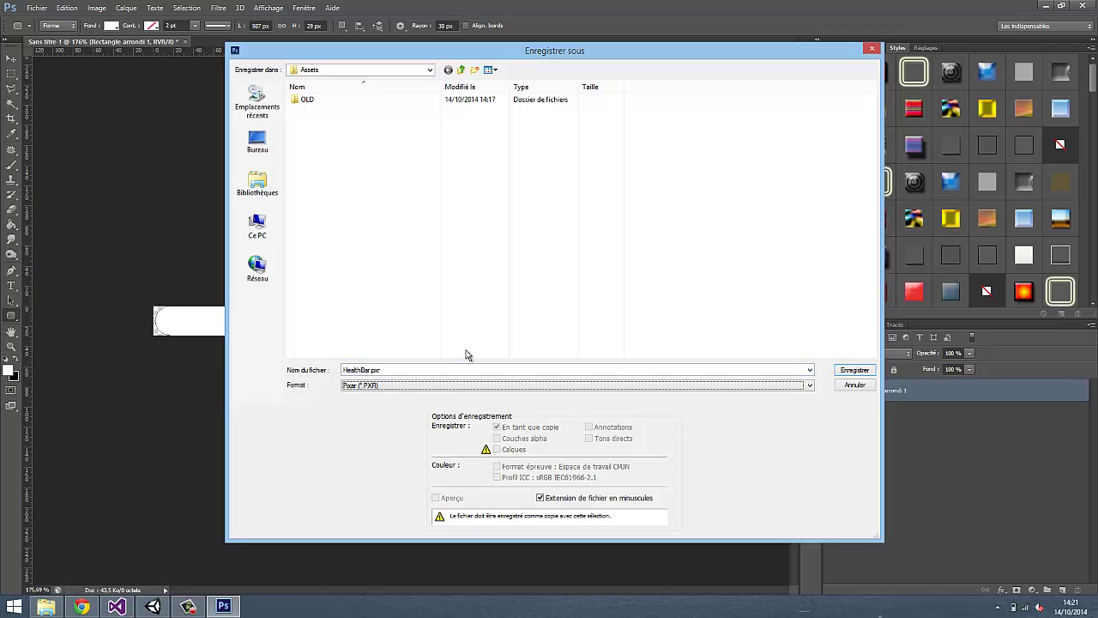
key("p")
key("Return")
key("Return")
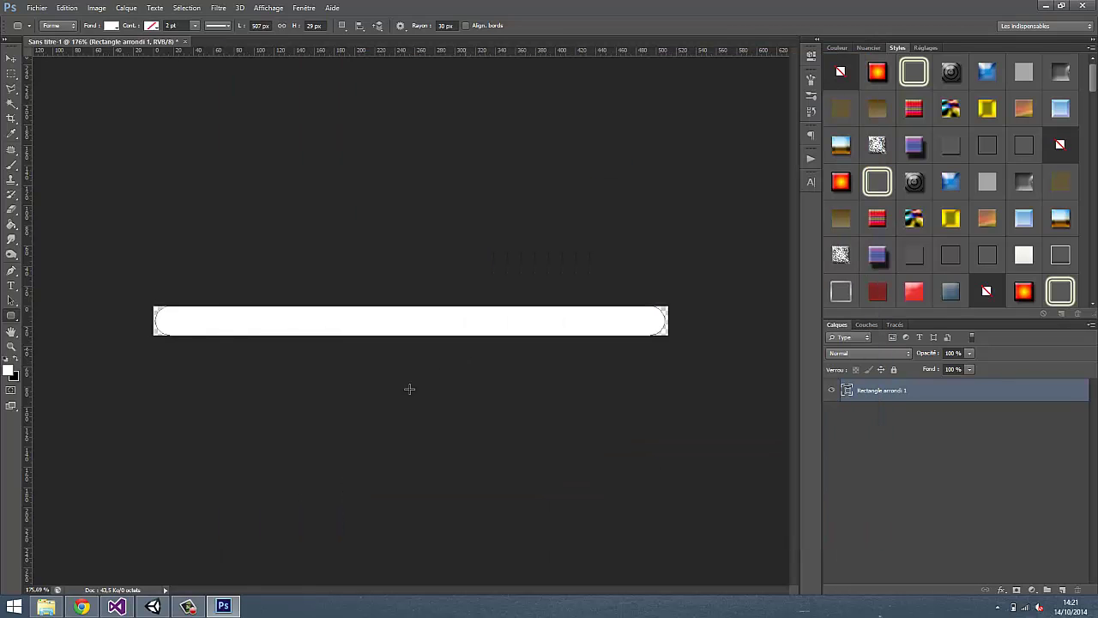
Set the Border and HealthBar textures' Texture Type to Sprite (2D and UI) and apply.
left_click(152, 607)
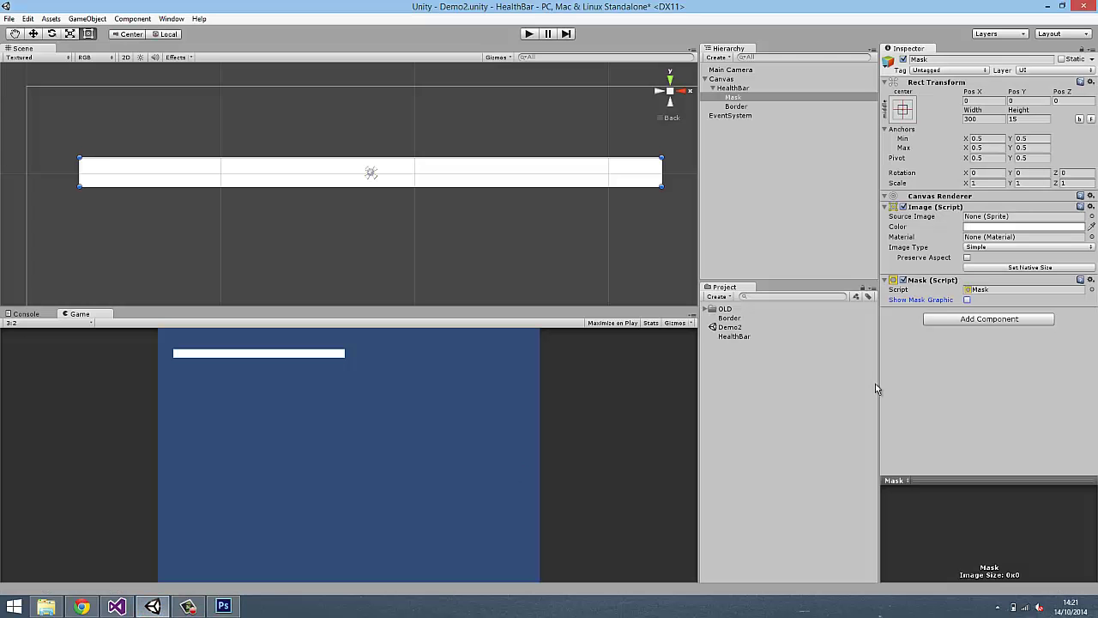
left_click(732, 320)
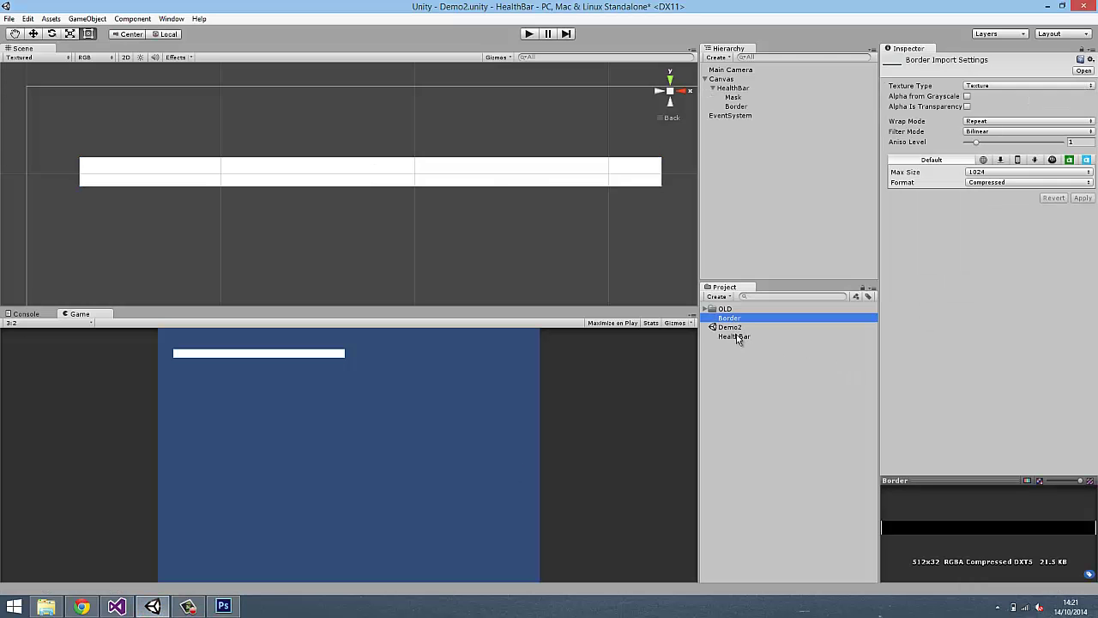
left_click(737, 337)
key("Up")
key("Up")
left_click(738, 336, "ctrl")
left_click(995, 86)
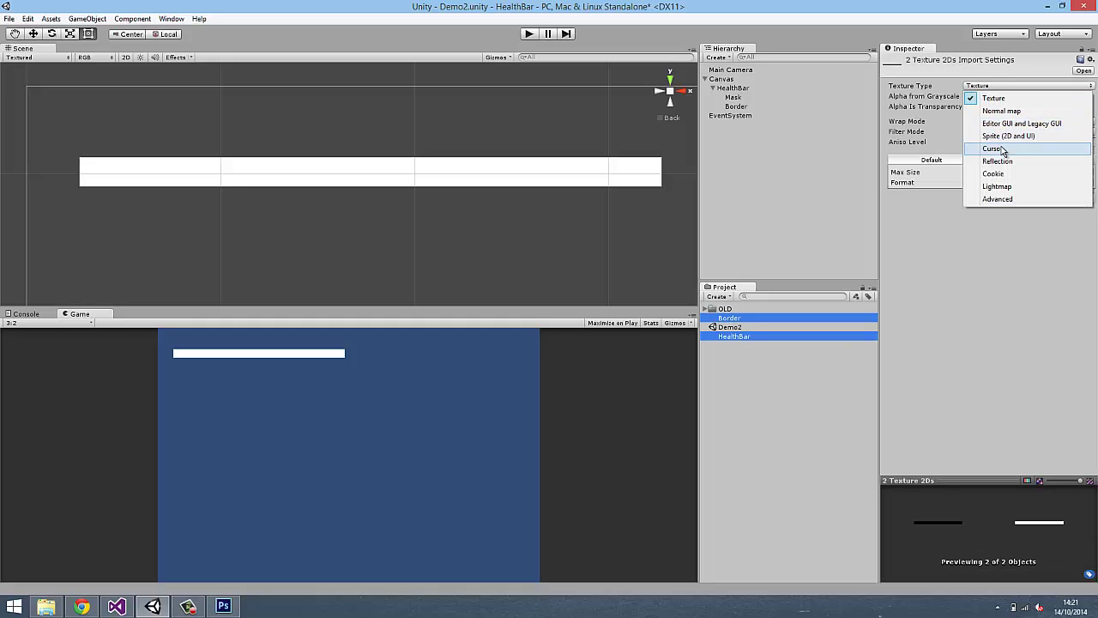
left_click(1004, 136)
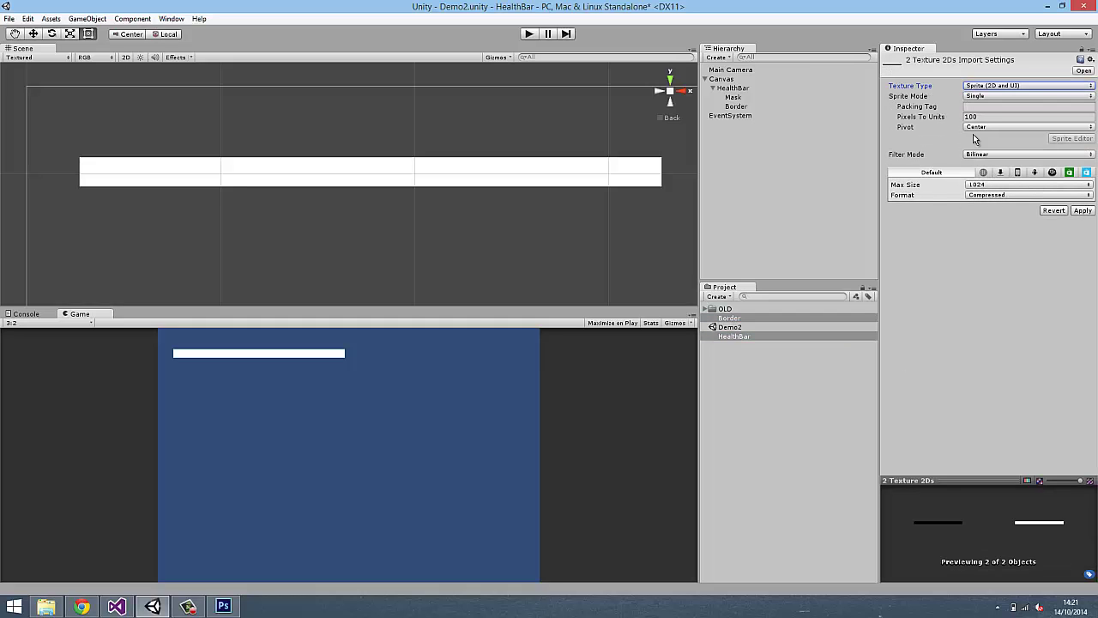
left_click(1083, 211)
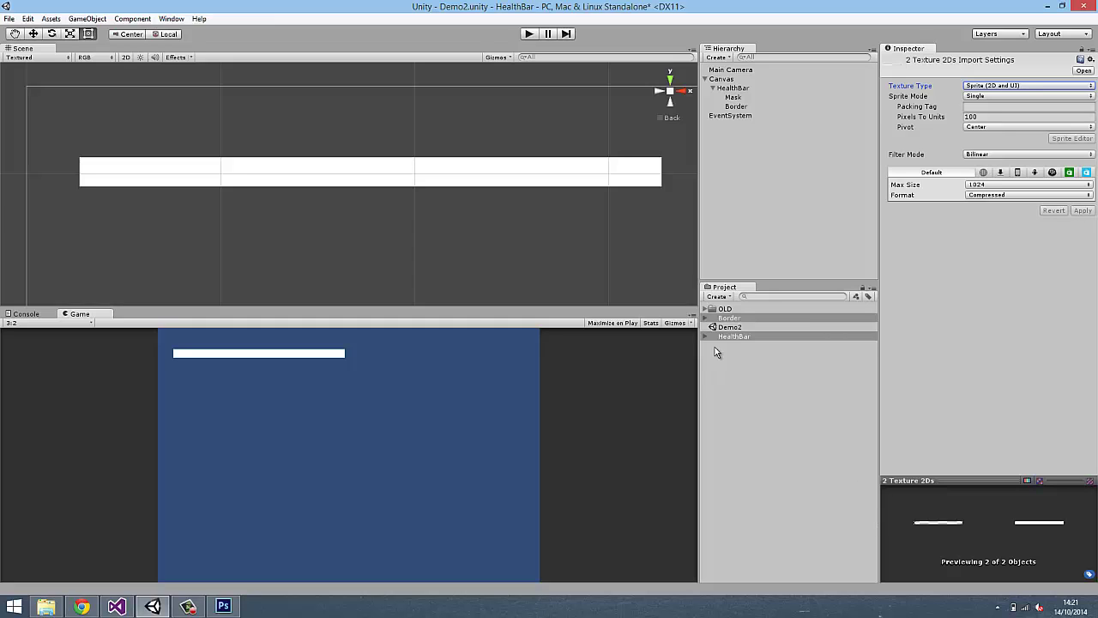
Assign the Border sprite as the Border UI object's Source Image.
left_click(734, 319)
left_click(738, 337)
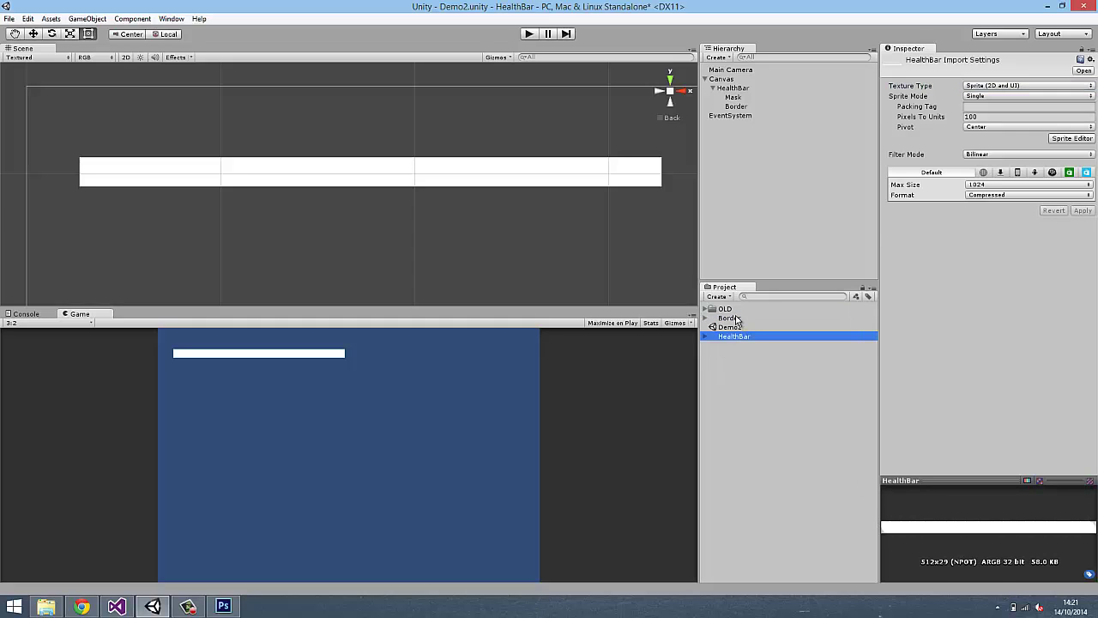
left_click(738, 318)
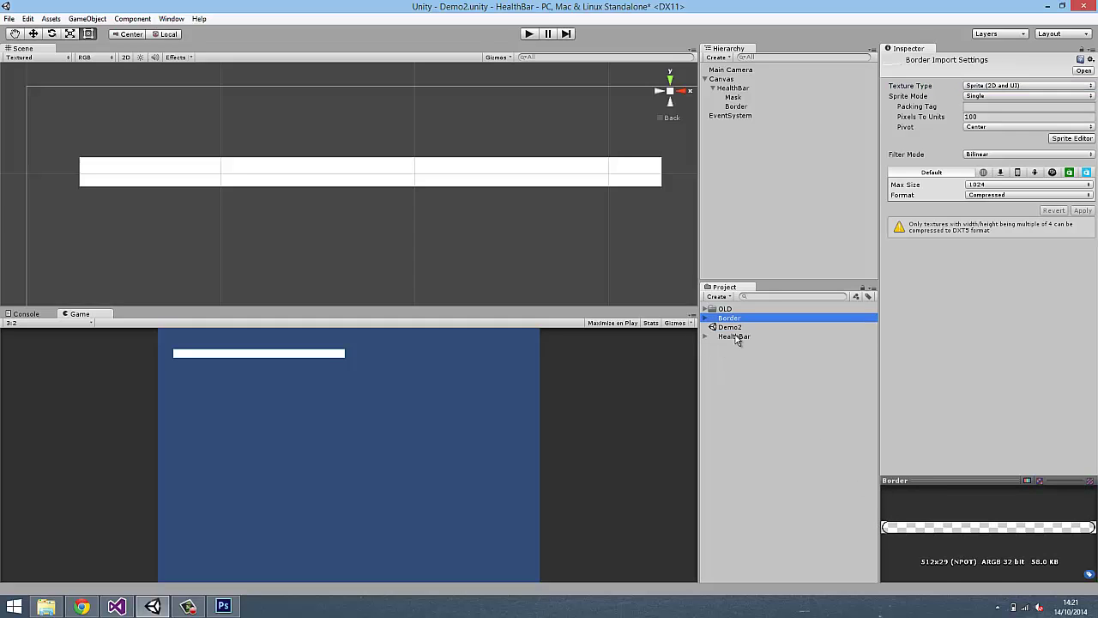
left_click(740, 106)
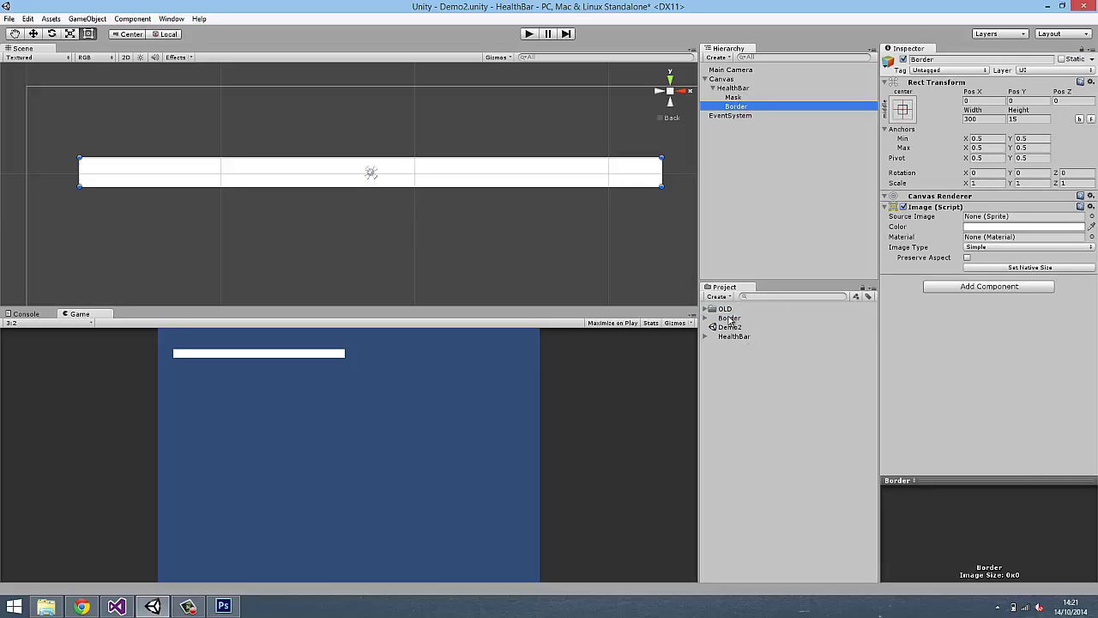
left_click_drag(730, 321, 995, 223)
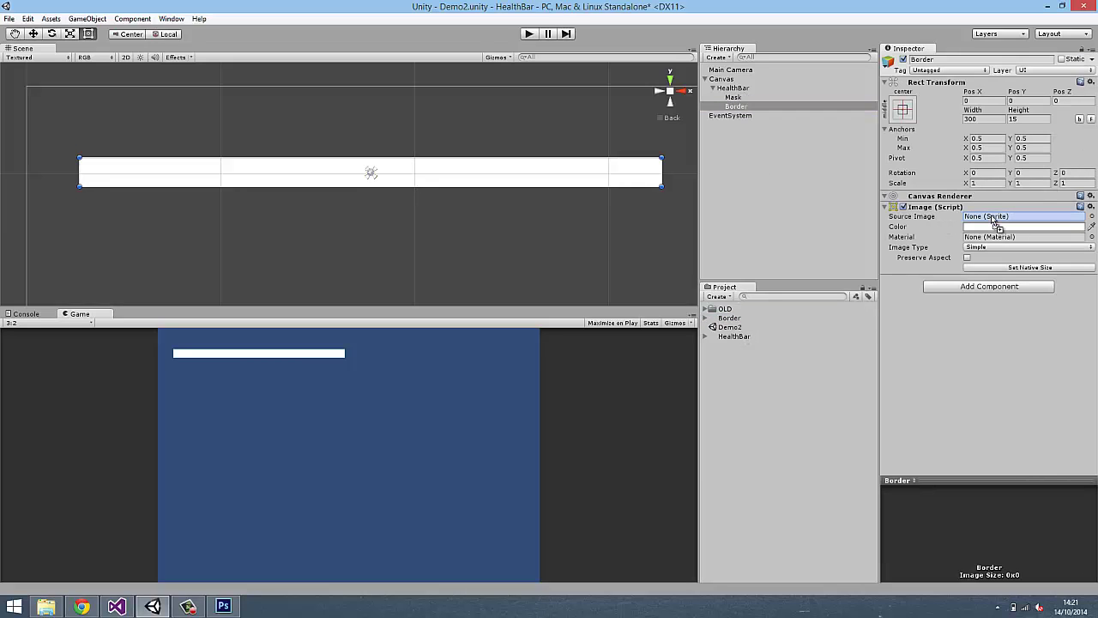
left_click_drag(993, 221, 995, 221)
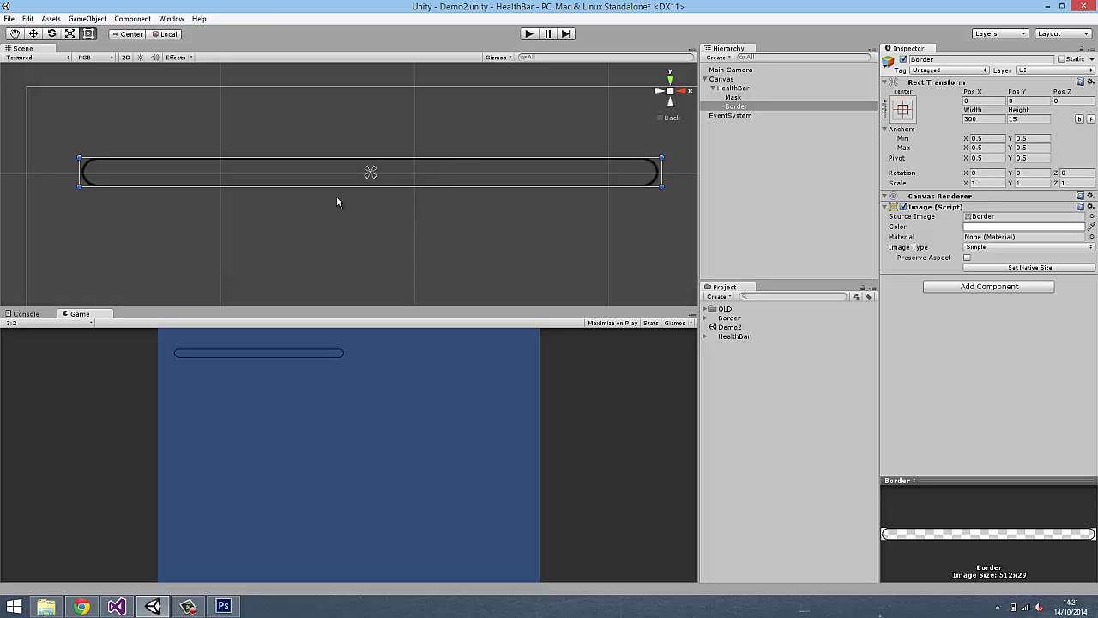
Give the Mask object the HealthBar sprite as Source Image, keeping Show Mask Graphic off.
scroll(336, 203, "up", 2)
scroll(353, 229, "down", 5)
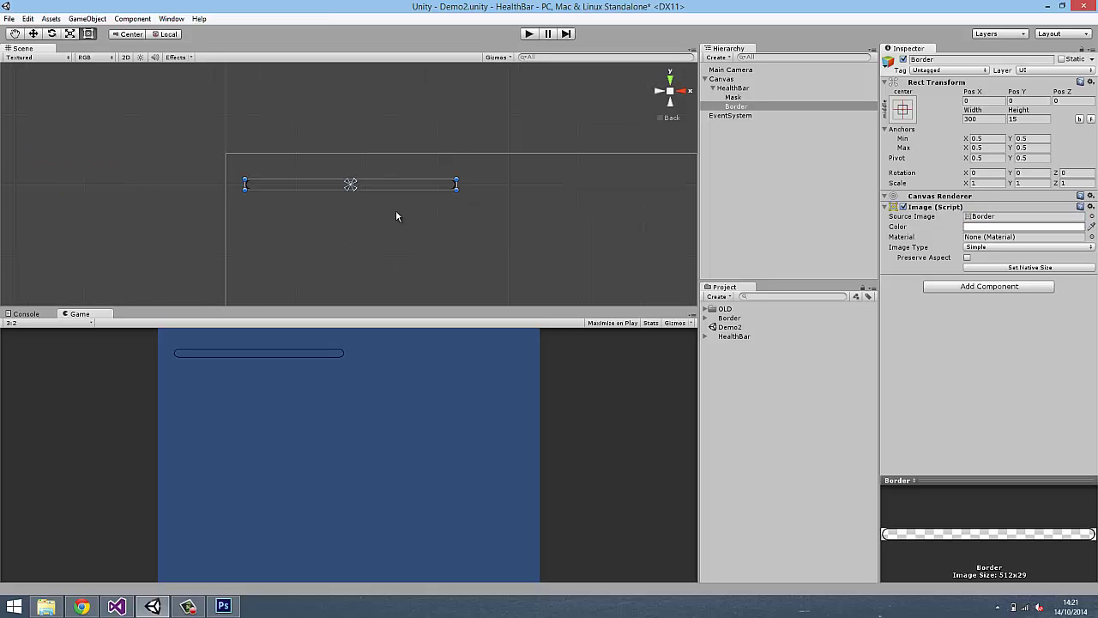
scroll(387, 214, "up", 4)
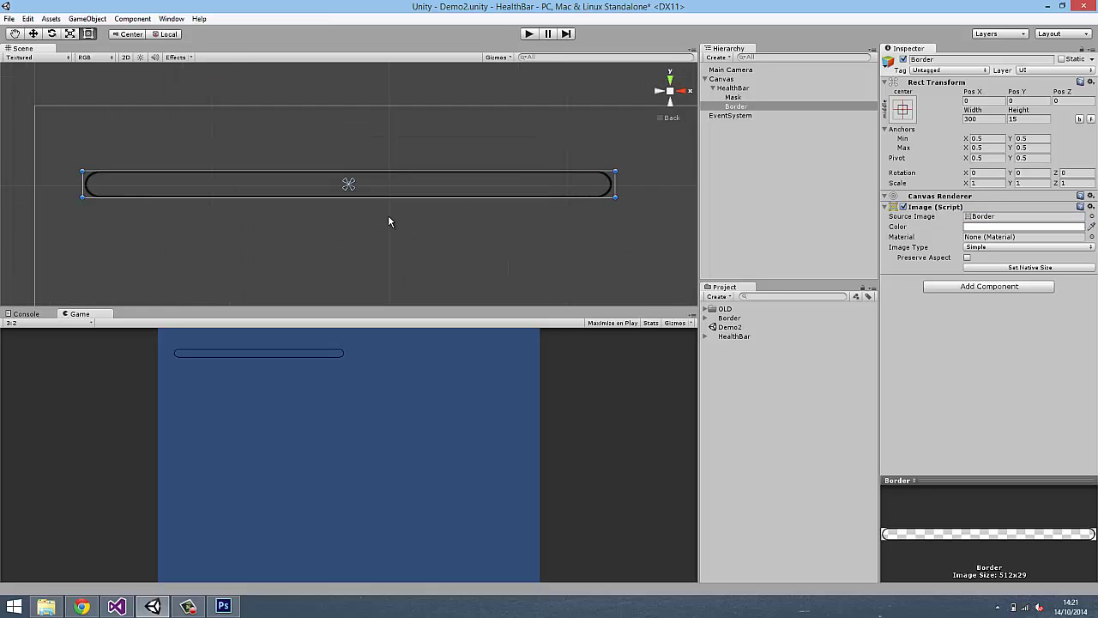
left_click(748, 97)
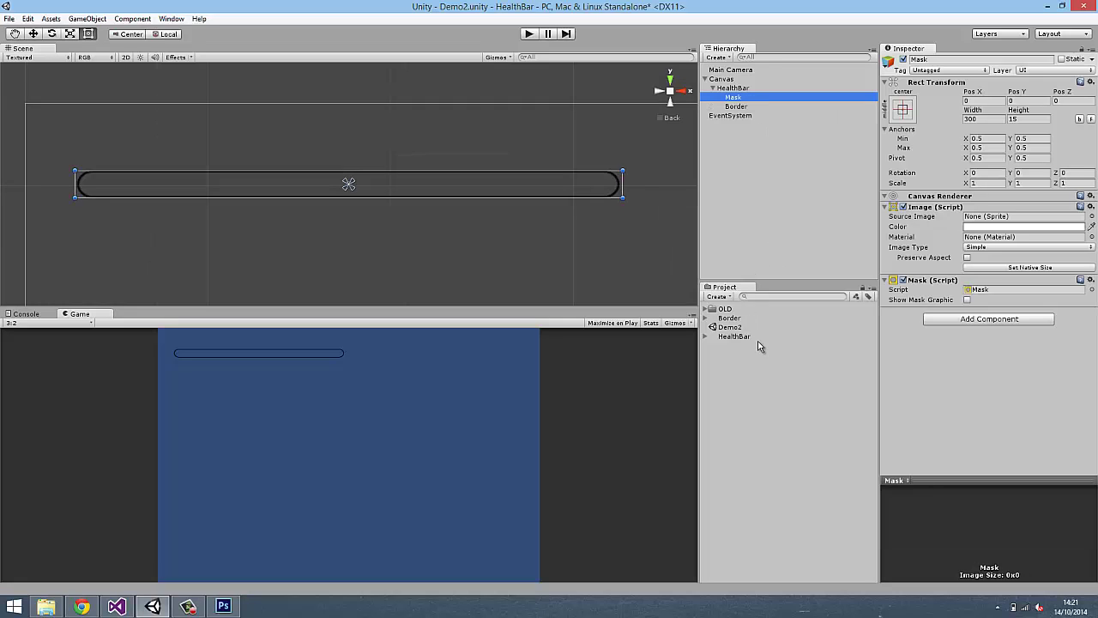
left_click_drag(736, 336, 989, 219)
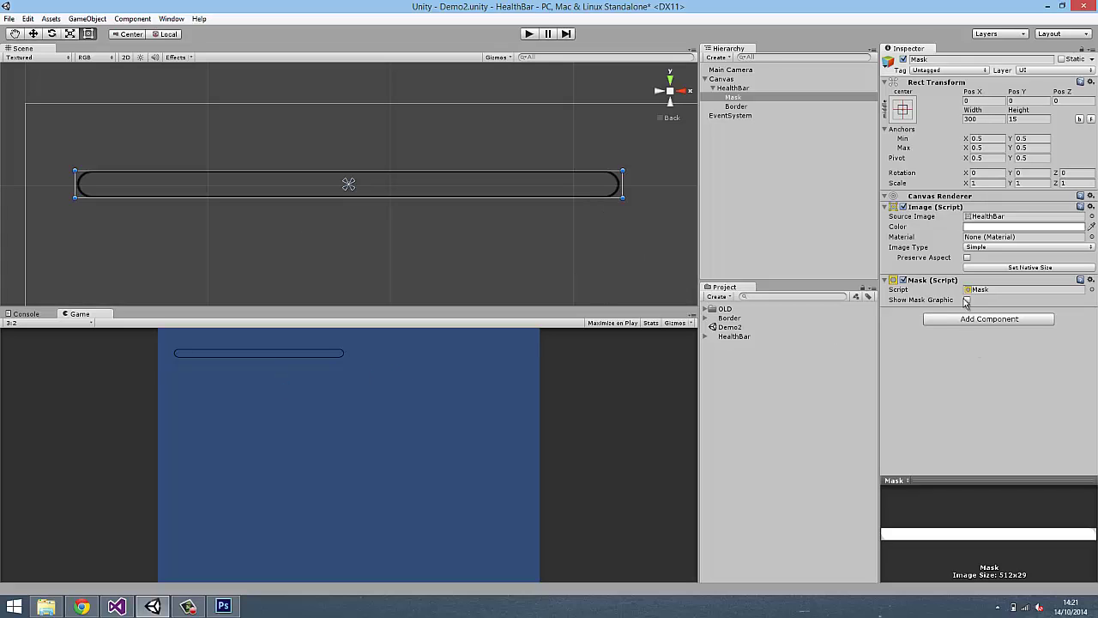
left_click(967, 300)
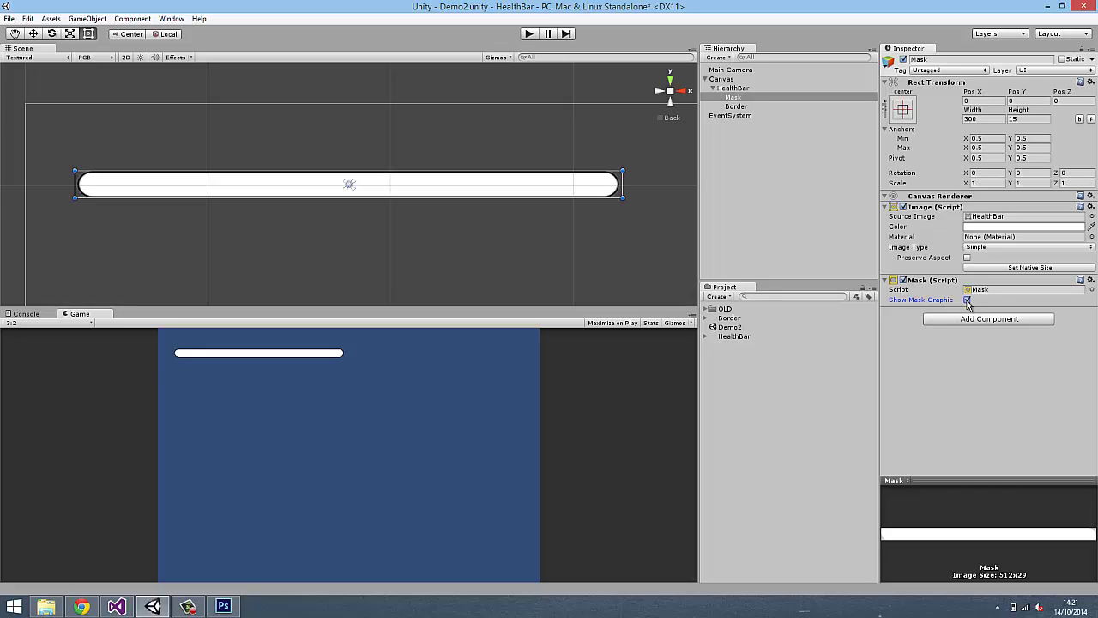
left_click(967, 301)
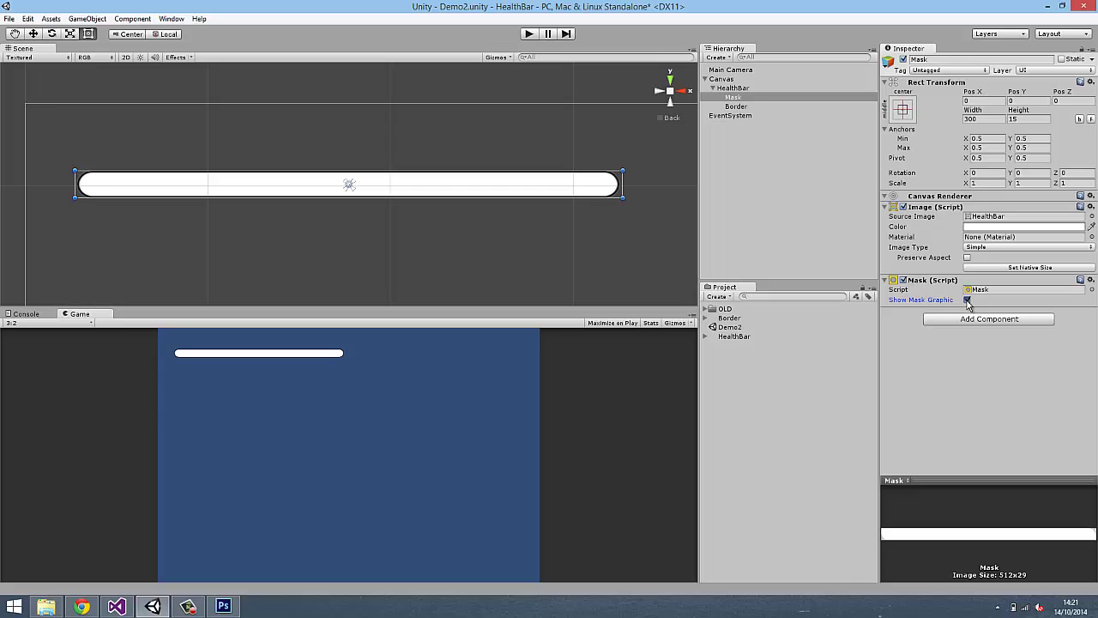
left_click(735, 97)
Create a new UI Image and make it a child of Mask.
left_click(87, 18)
mouse_move(178, 97)
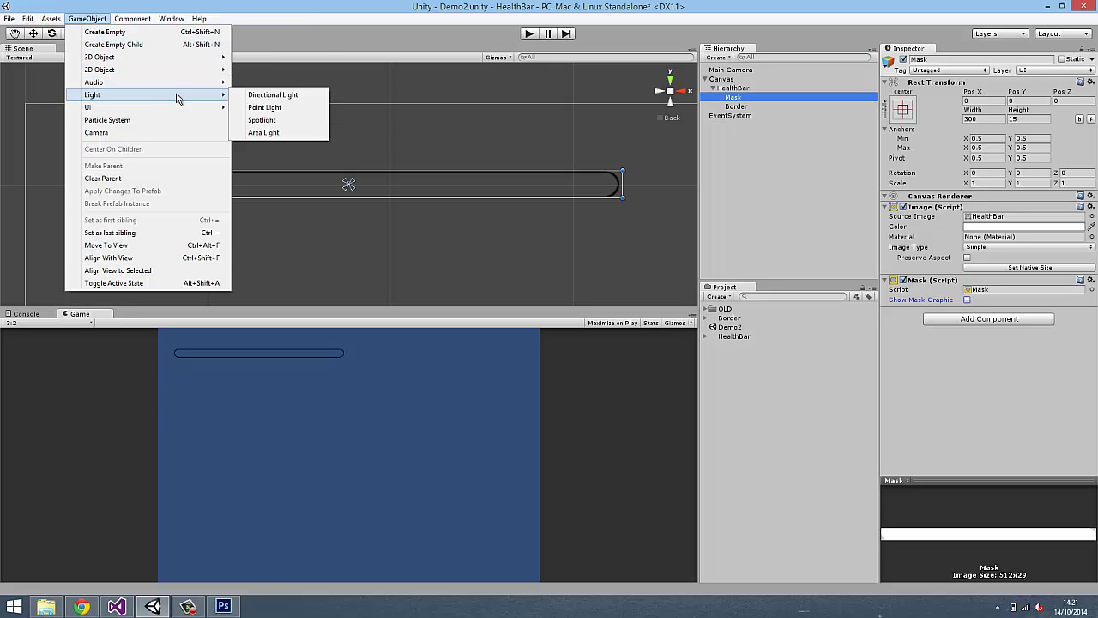
left_click(840, 135)
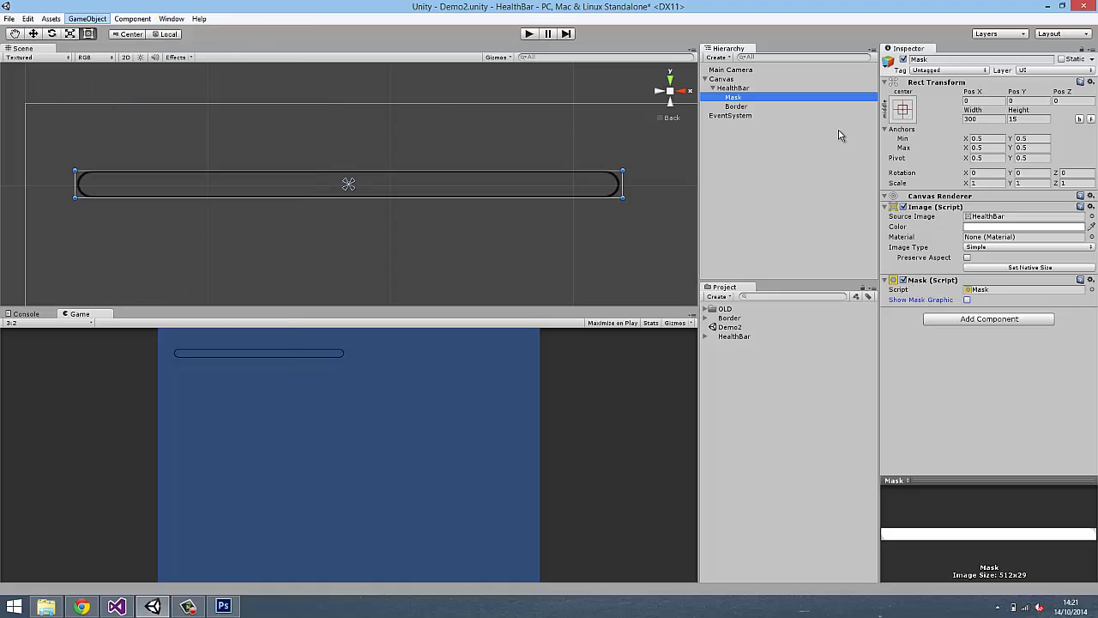
left_click_drag(731, 117, 734, 97)
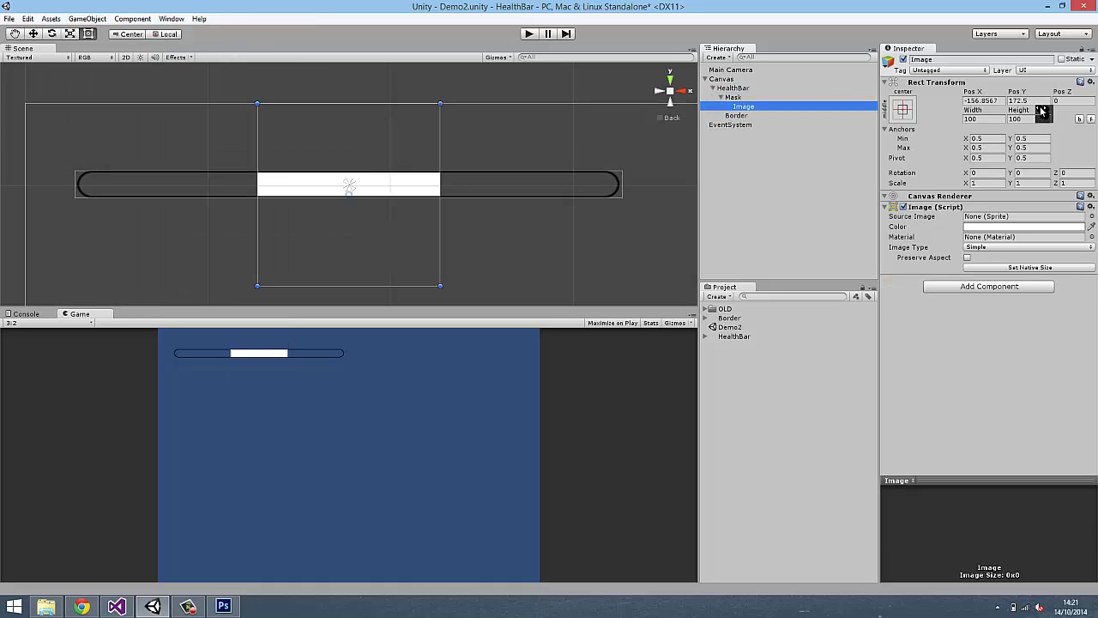
Set the Image to Pos X 0, Pos Y 0, width 300 and height 15.
left_click(982, 100)
type("0")
key("Tab")
type("0")
key("Tab")
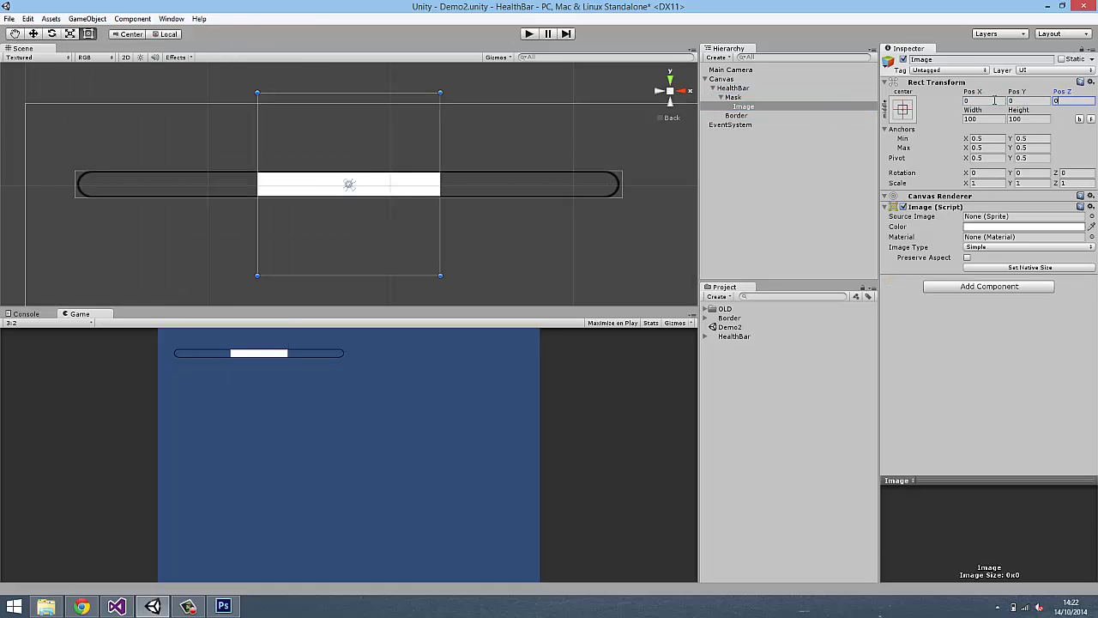
key("Tab")
type("300")
key("Tab")
type("25")
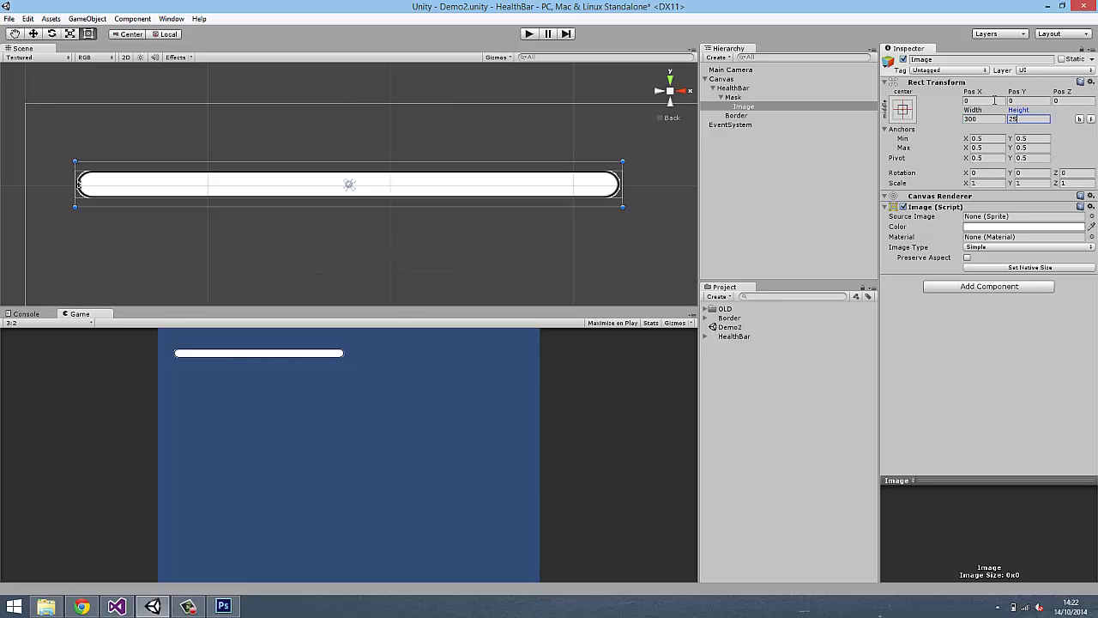
type("15")
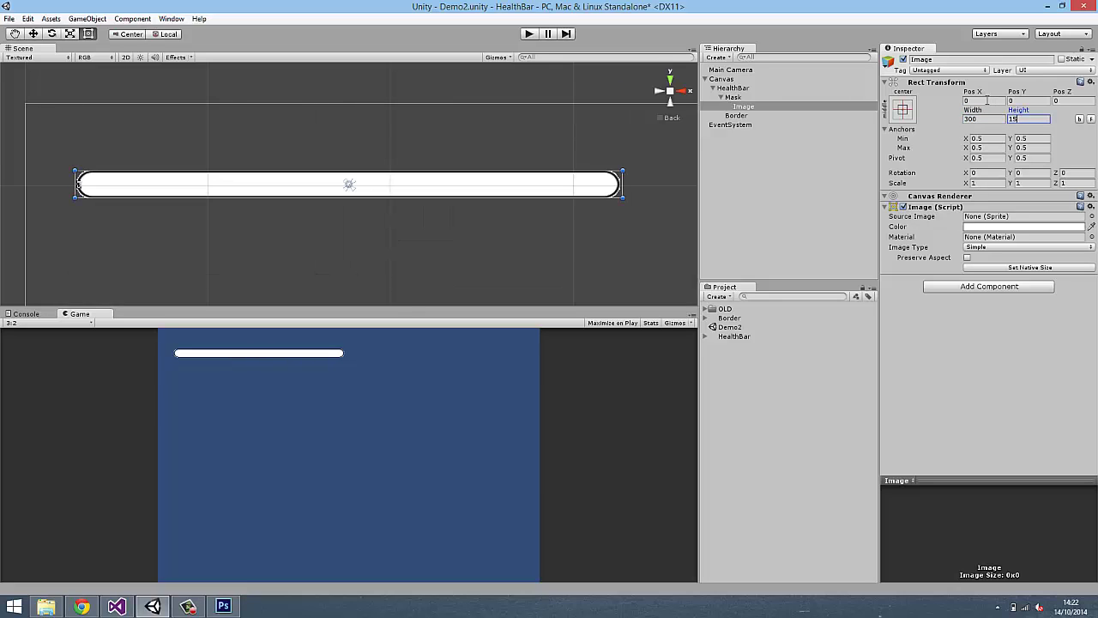
mouse_move(405, 180)
left_mouse_down()
mouse_move(361, 197)
mouse_move(553, 208)
mouse_move(385, 179)
left_mouse_up()
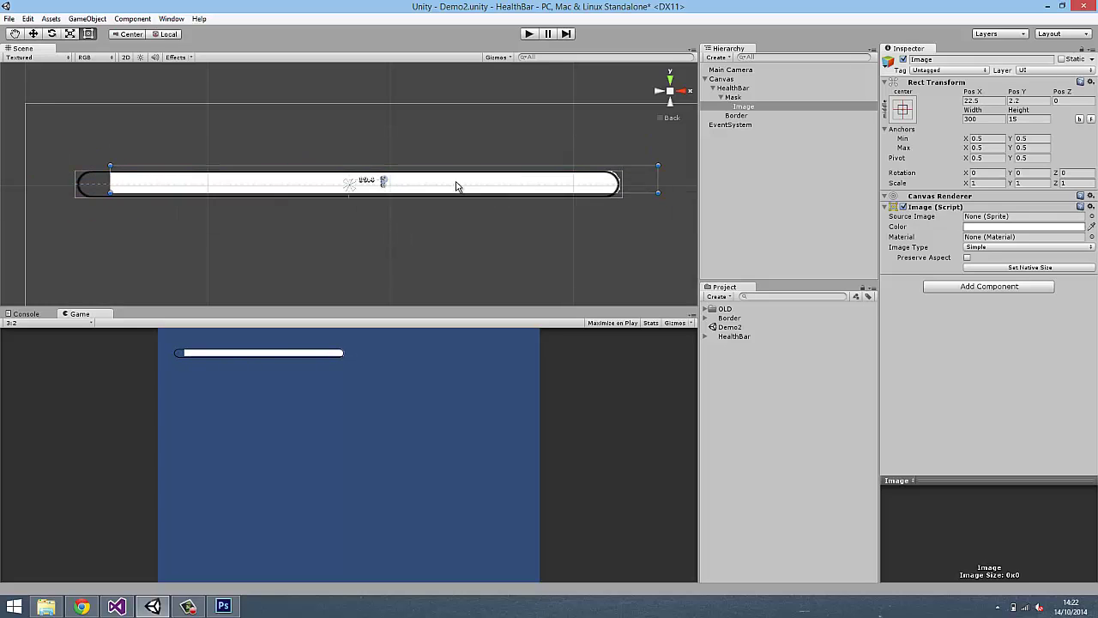
left_click(748, 106)
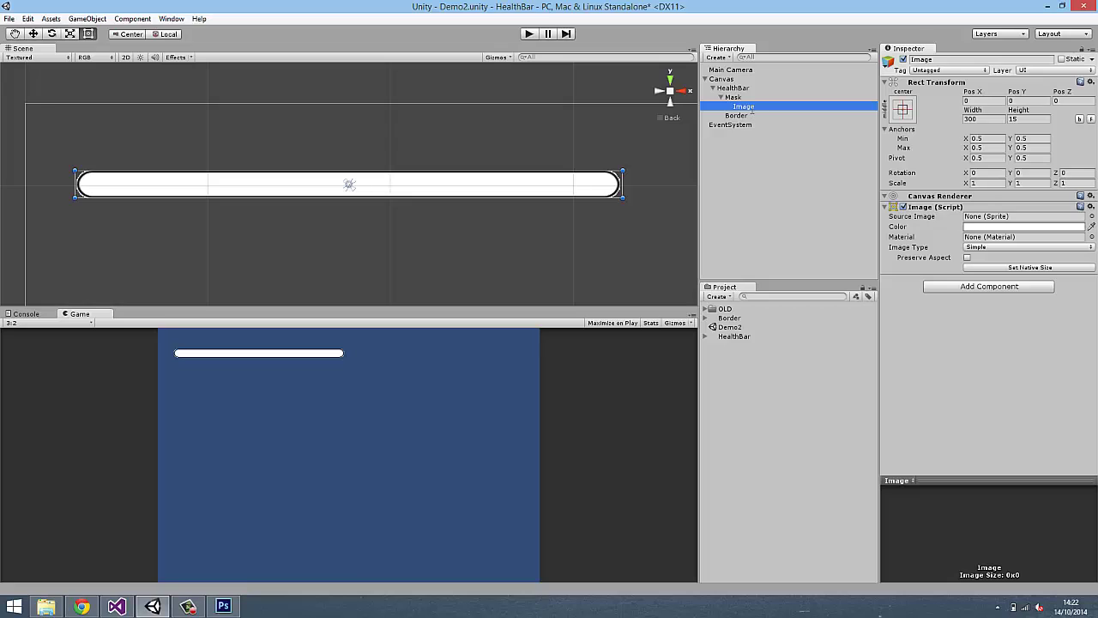
Rename the Image to Sprite and give it the HealthBar sprite as Source Image.
left_click(755, 106)
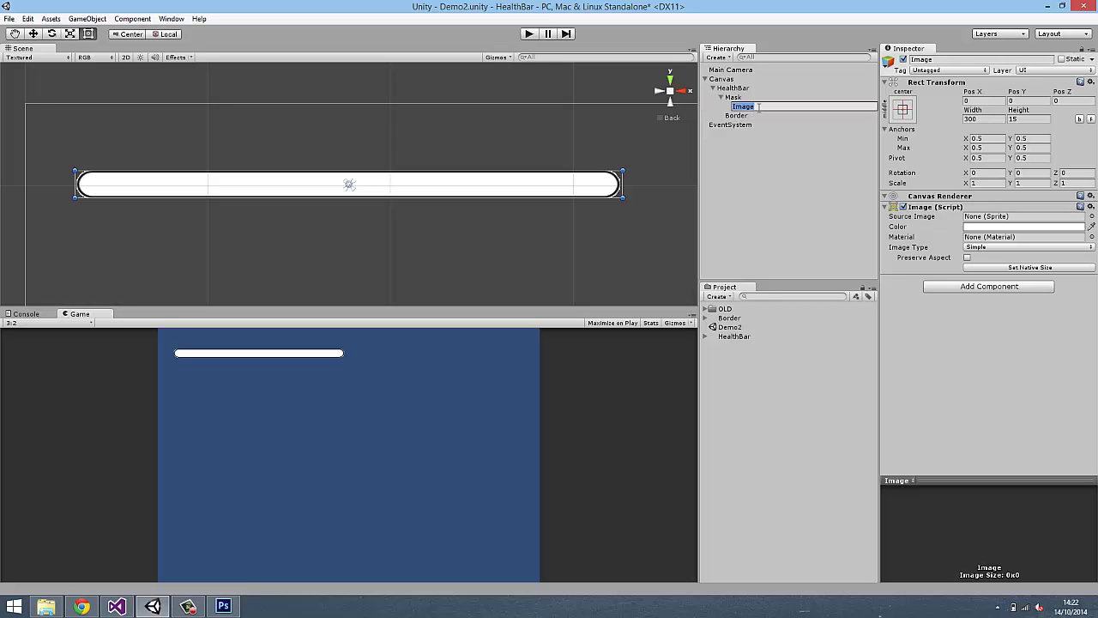
type("Sprite")
key("Return")
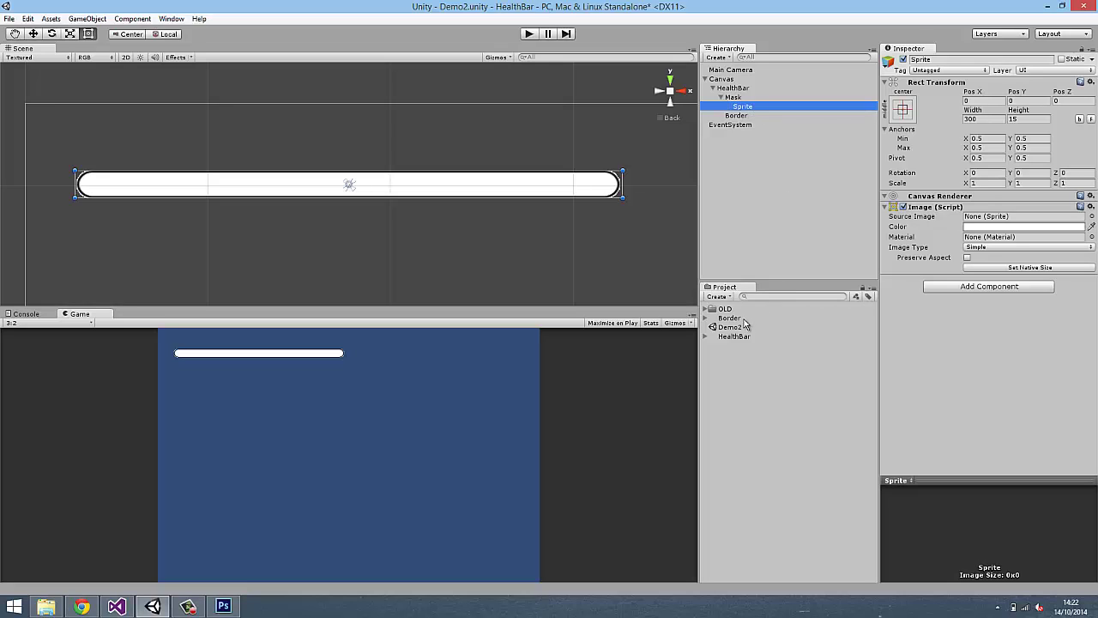
left_click_drag(733, 338, 985, 217)
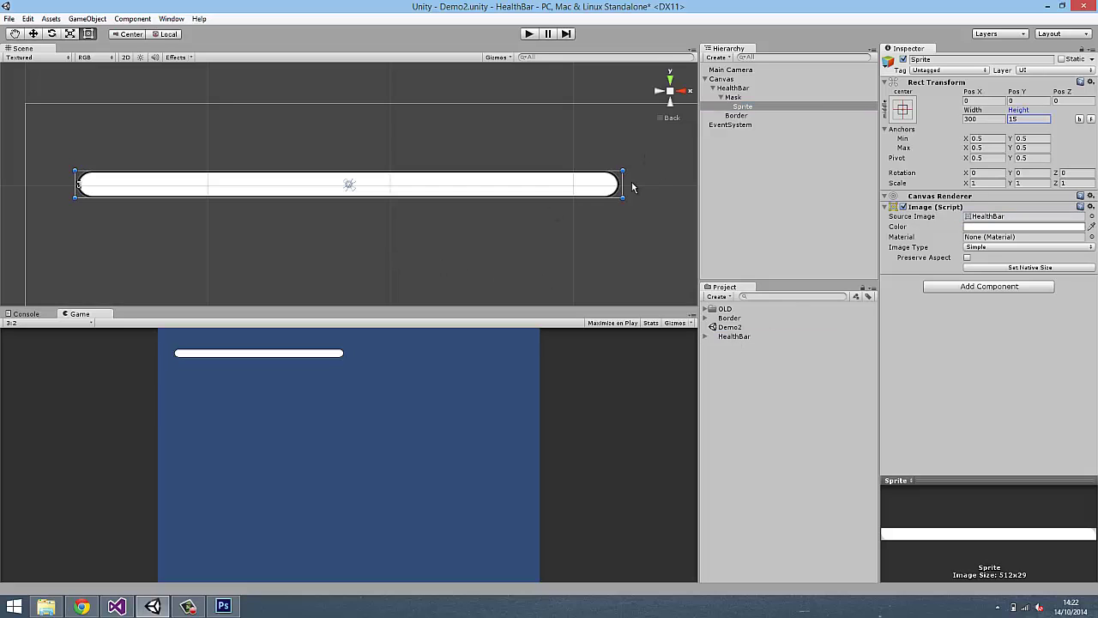
Test shrinking the bar in the Scene view, then undo back to full width.
mouse_move(624, 183)
left_mouse_down()
mouse_move(148, 224)
mouse_move(157, 216)
mouse_move(124, 217)
left_mouse_up()
middle_click_drag(125, 216, 264, 221)
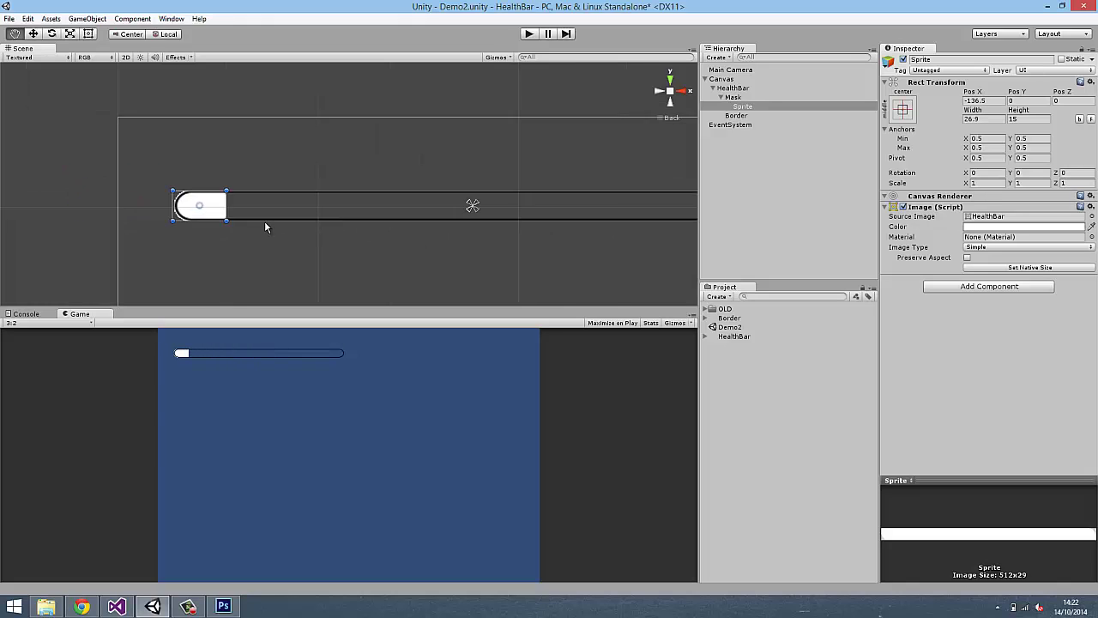
scroll(249, 223, "up", 3)
scroll(178, 183, "up", 2)
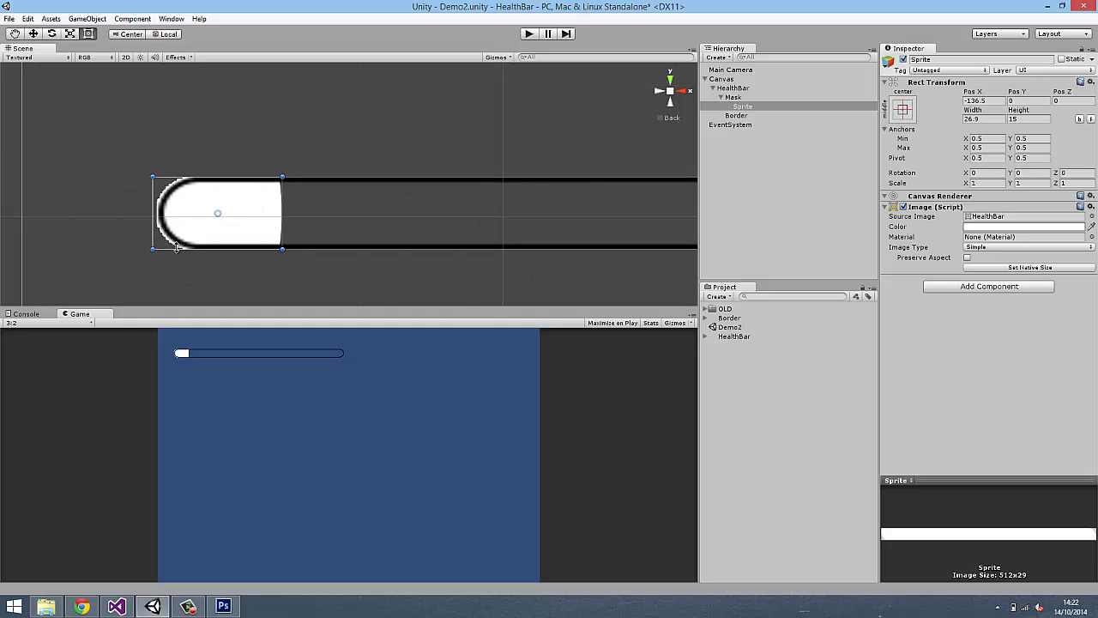
scroll(344, 216, "down", 3)
middle_click_drag(429, 215, 269, 205)
scroll(283, 210, "down", 1)
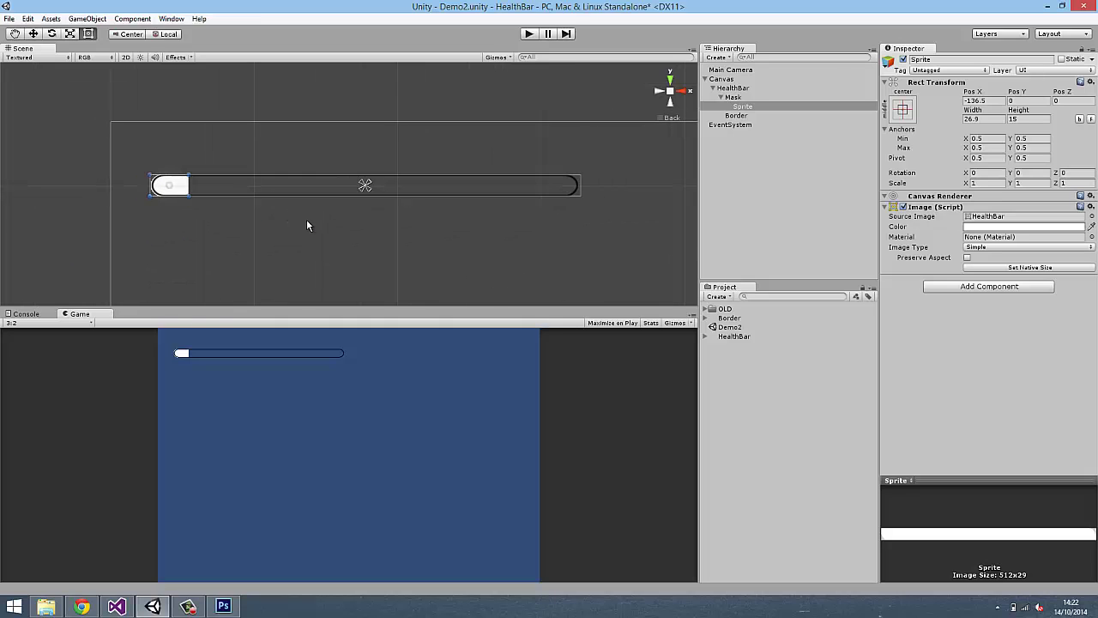
key("ctrl+z")
Anchor Sprite to the middle-left preset so it sits at Pos X 150.
left_click(767, 107)
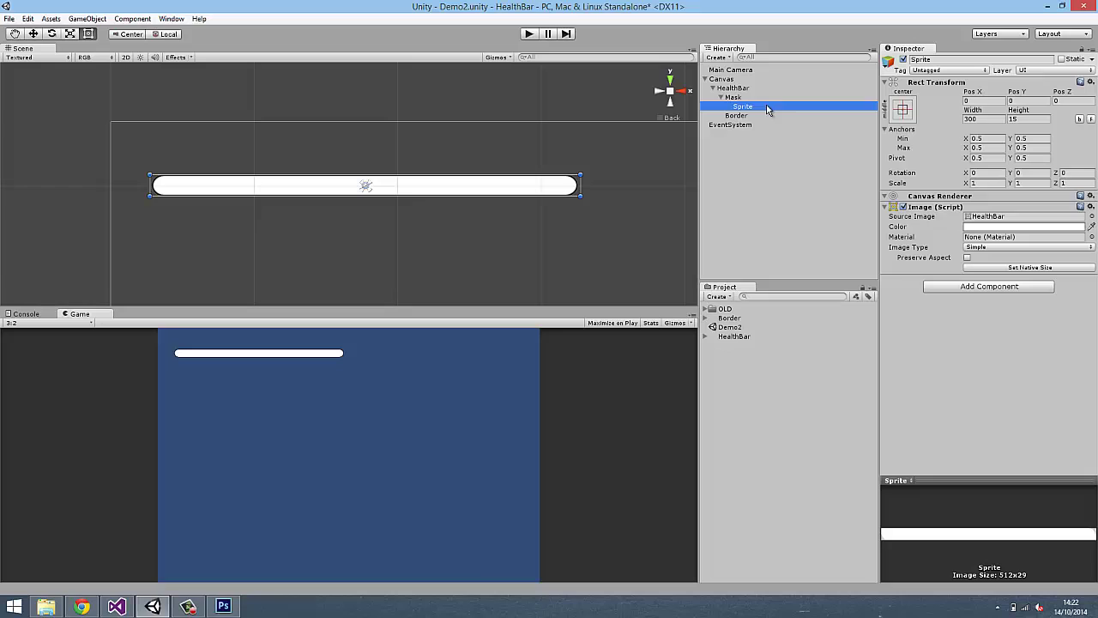
left_click(902, 112)
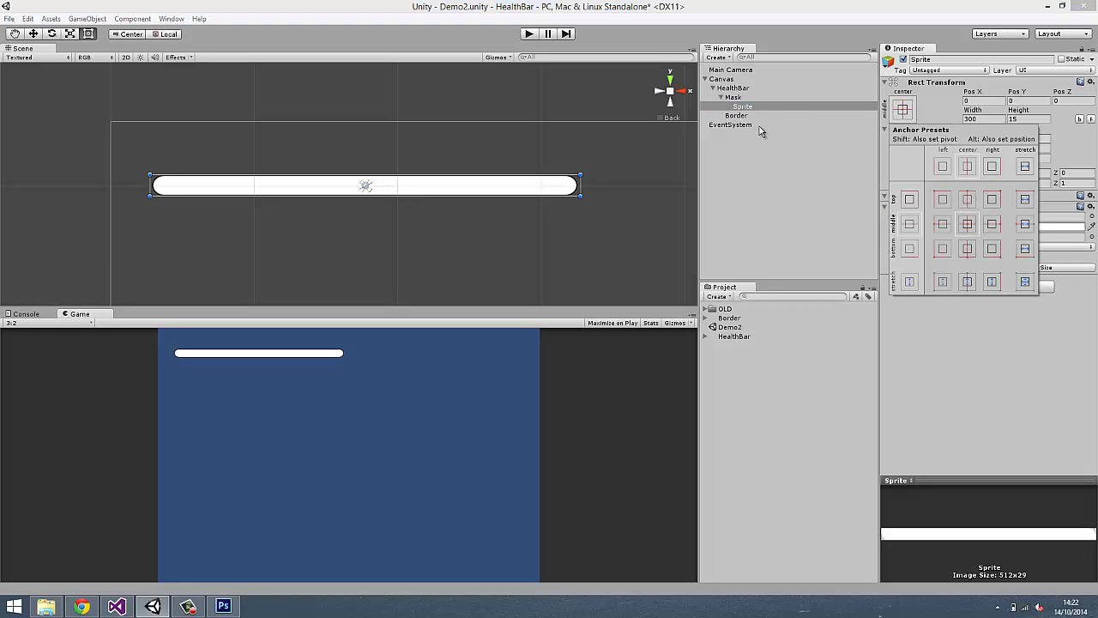
left_click(942, 225)
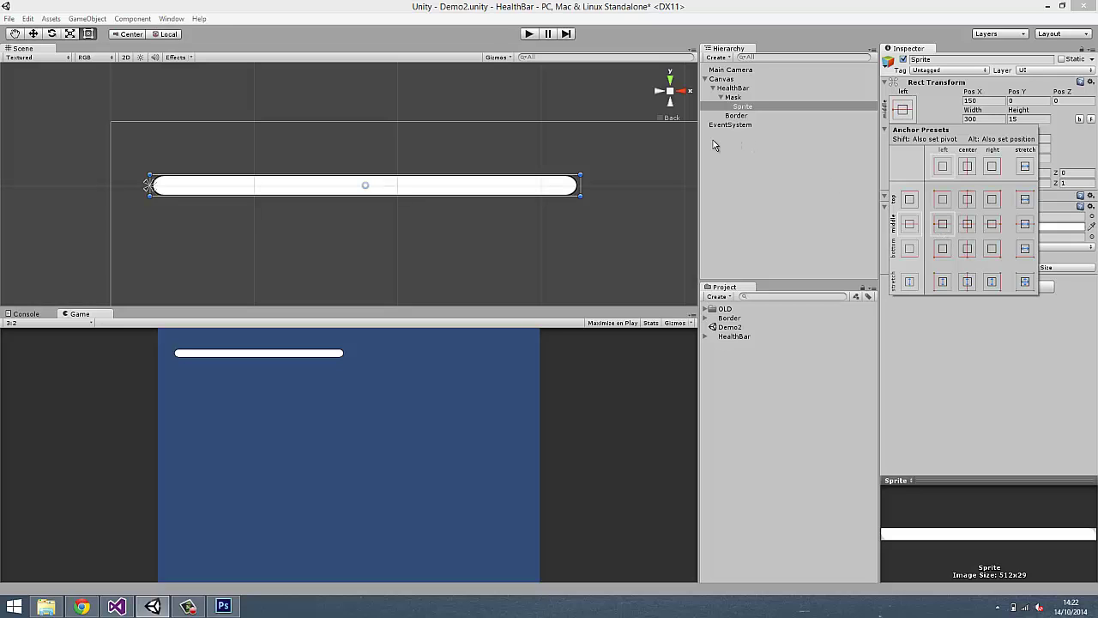
left_click(325, 189)
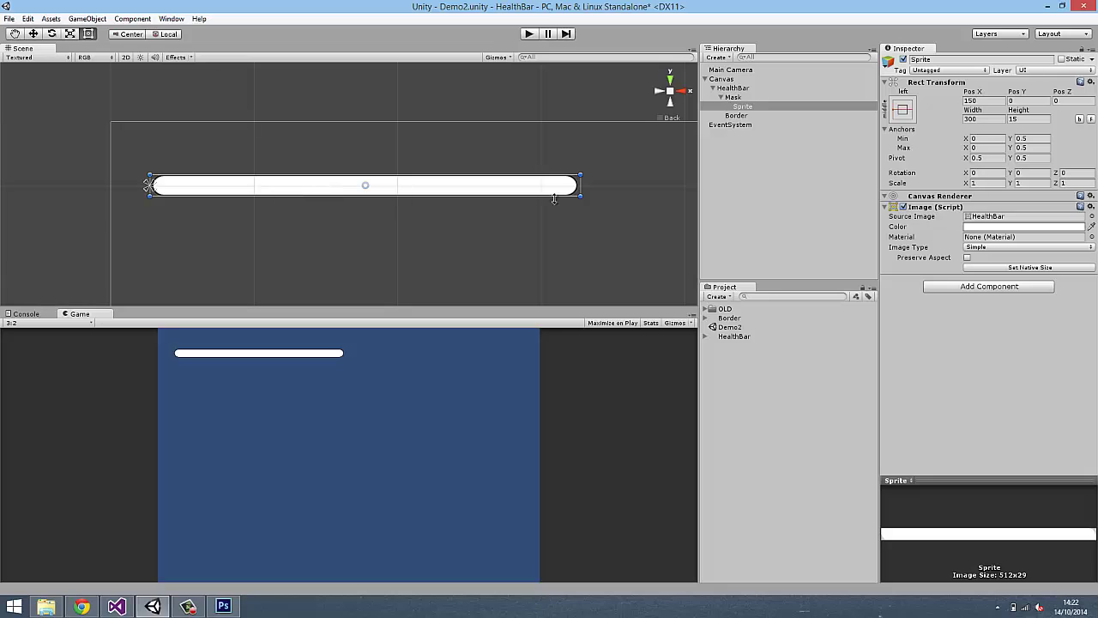
left_click_drag(583, 188, 585, 182)
Add a Scrollbar component to HealthBar with Mask as its handle.
left_click(798, 230)
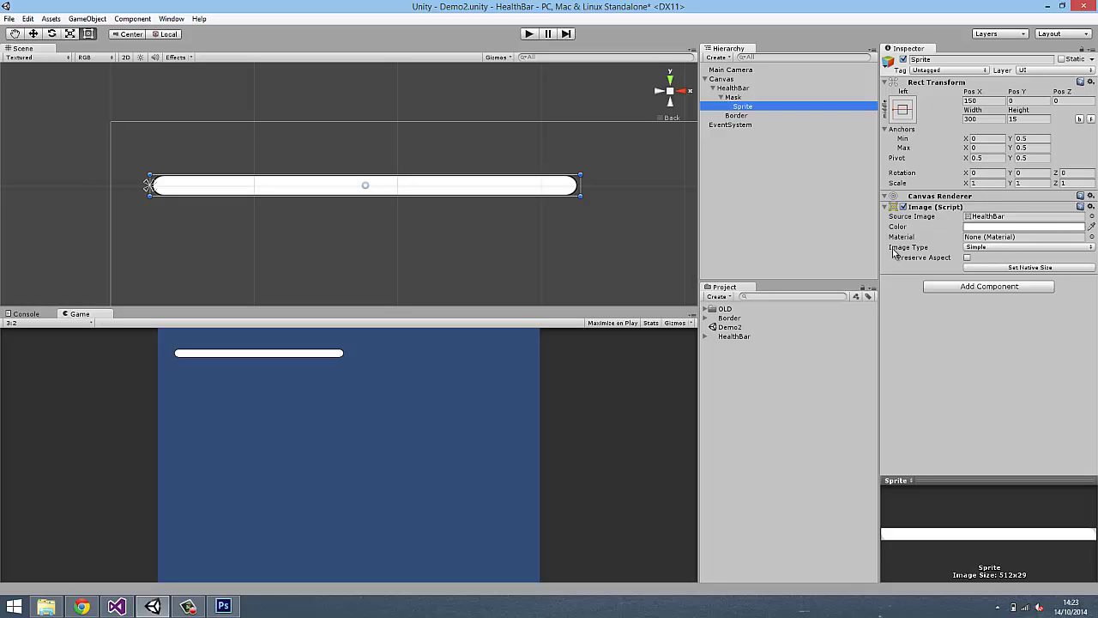
left_click(743, 88)
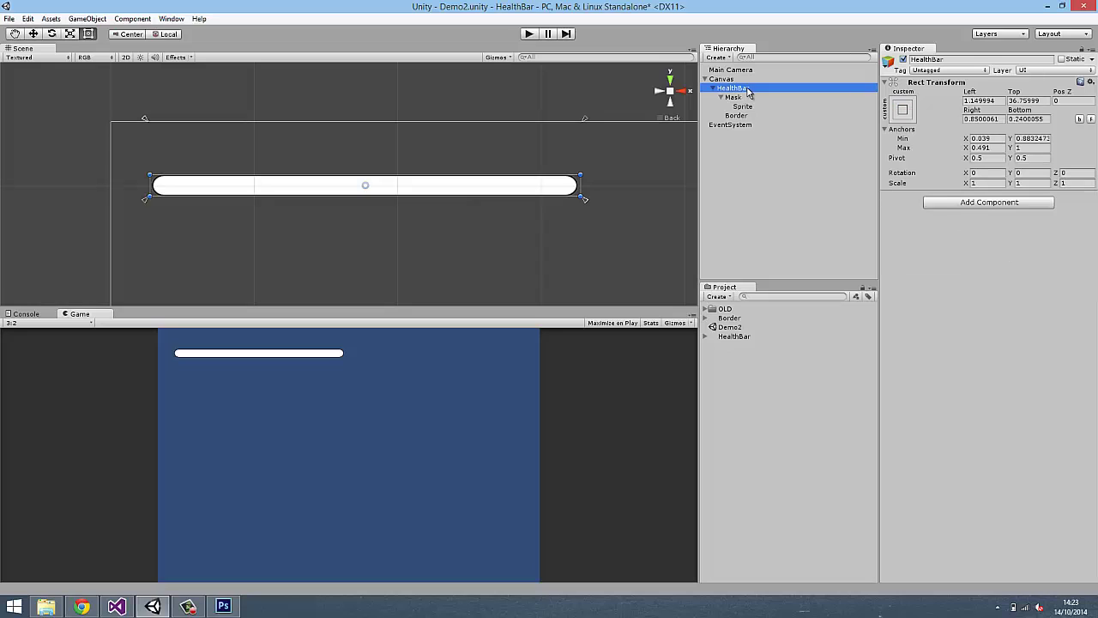
left_click(943, 207)
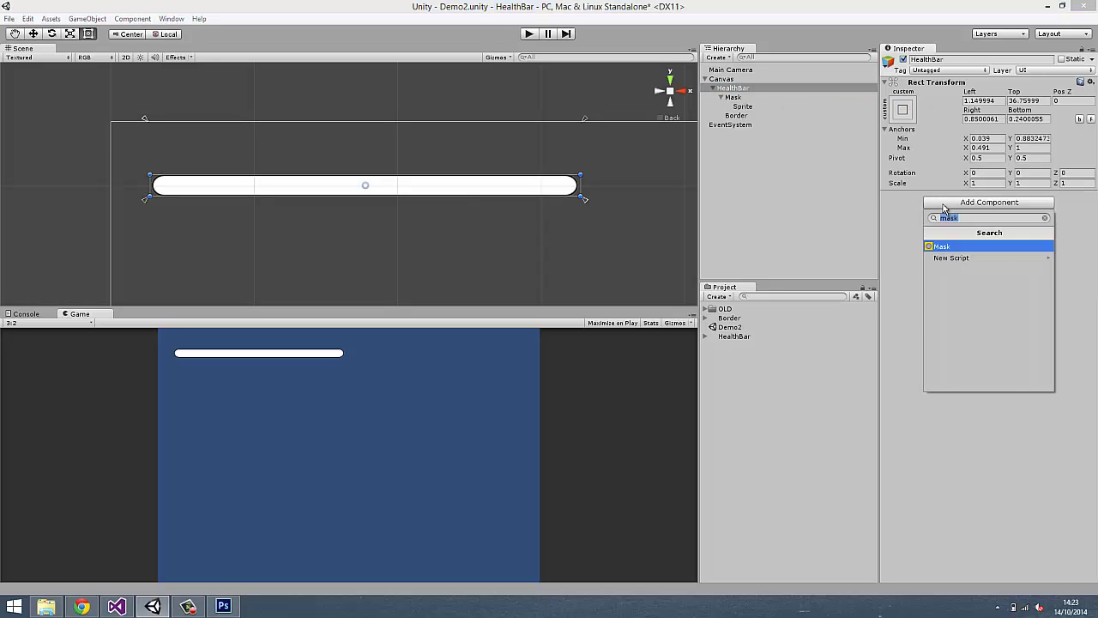
type("scroll")
key("Down")
key("Return")
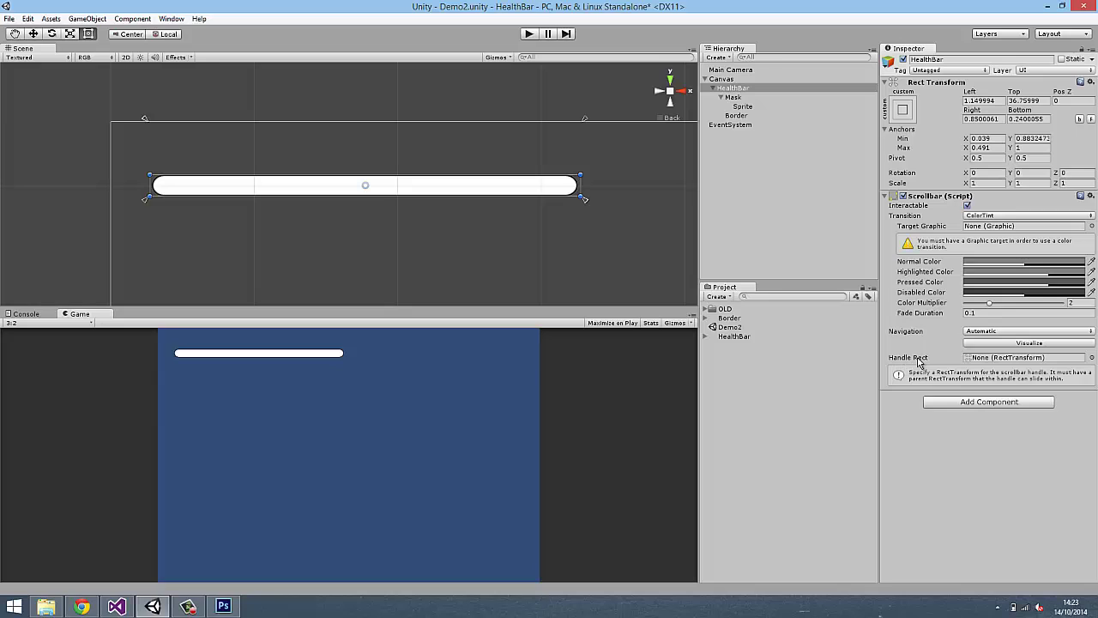
mouse_move(733, 97)
left_mouse_down()
mouse_move(1010, 375)
mouse_move(996, 360)
left_mouse_up()
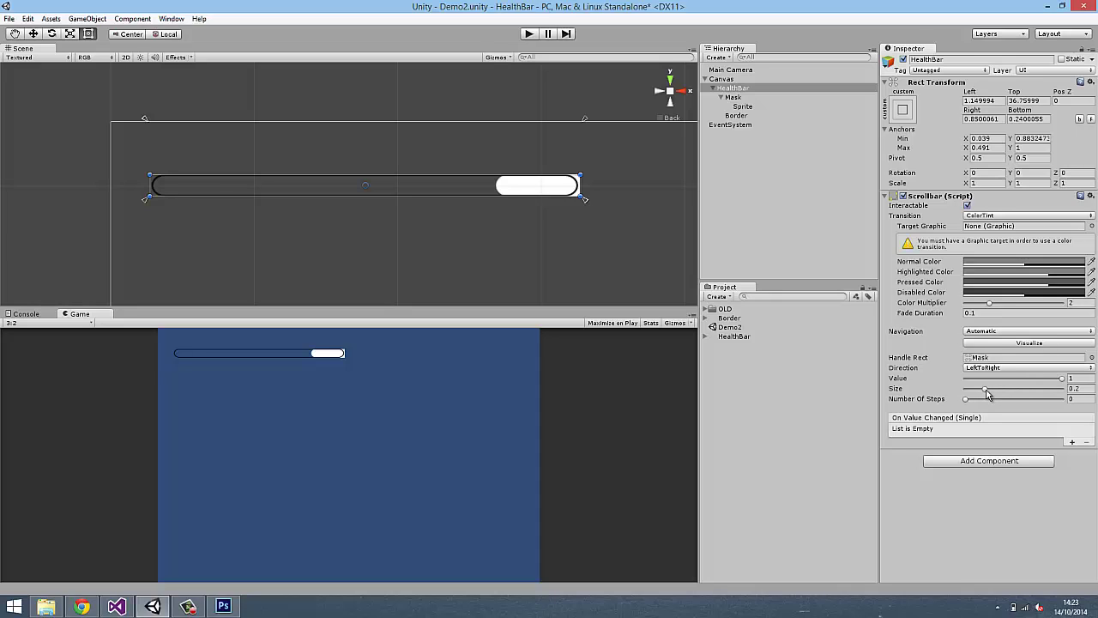
Test the Scrollbar Size at 0.243 and 0.864, then set it back to 1.
mouse_move(987, 393)
left_mouse_down()
mouse_move(1068, 393)
mouse_move(973, 393)
mouse_move(1068, 393)
mouse_move(989, 383)
mouse_move(1088, 392)
mouse_move(1057, 390)
left_mouse_up()
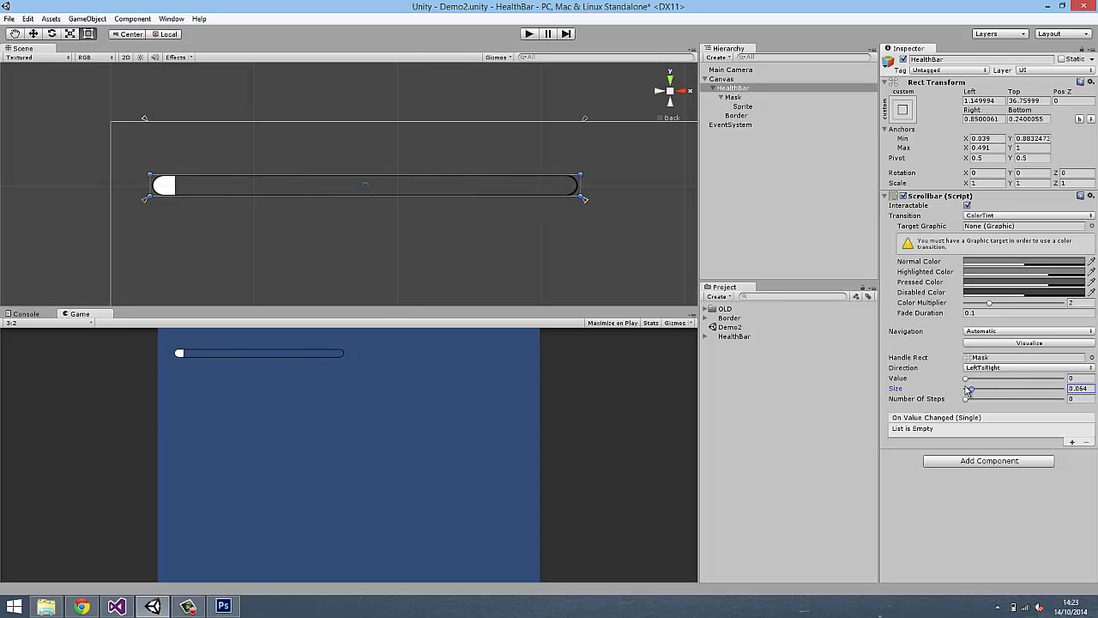
scroll(361, 230, "up", 3)
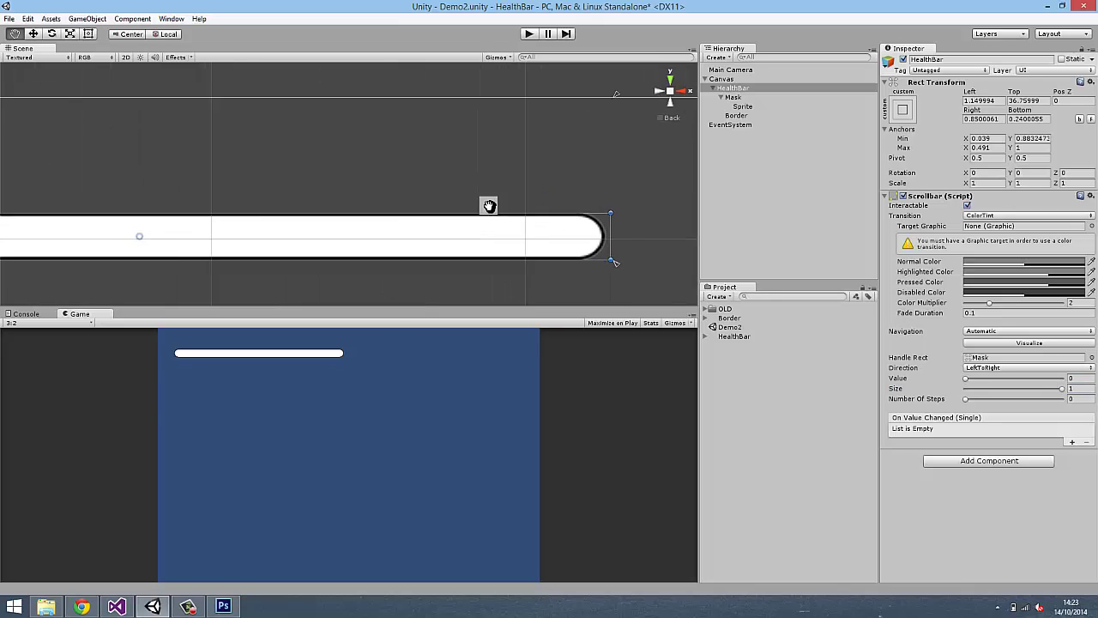
middle_click_drag(418, 233, 563, 270)
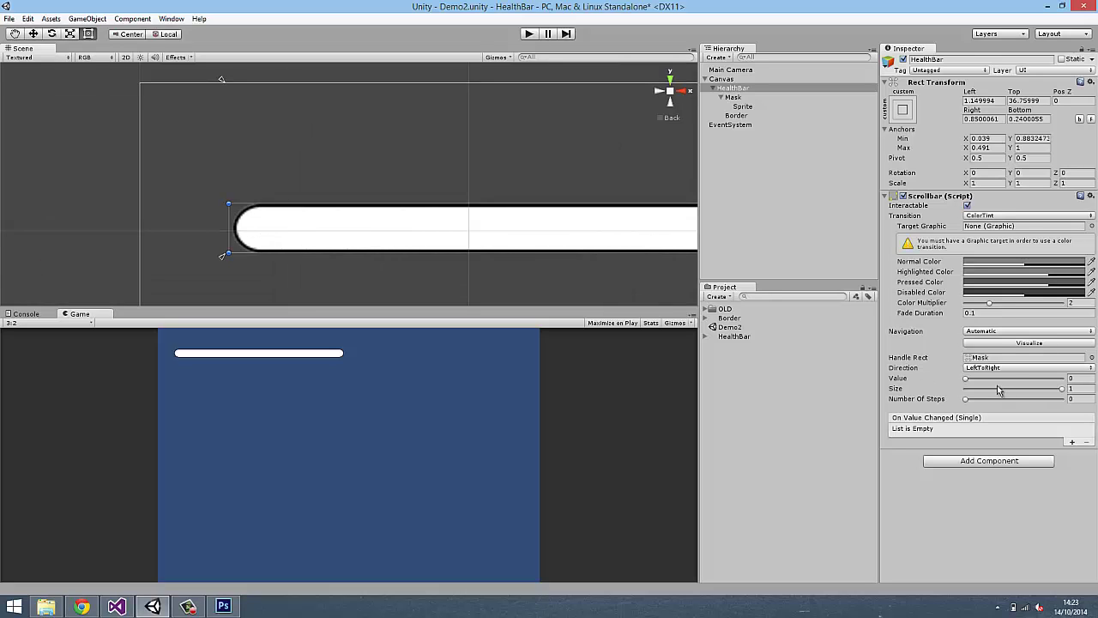
mouse_move(1053, 394)
left_mouse_down()
mouse_move(989, 390)
mouse_move(1048, 388)
left_mouse_up()
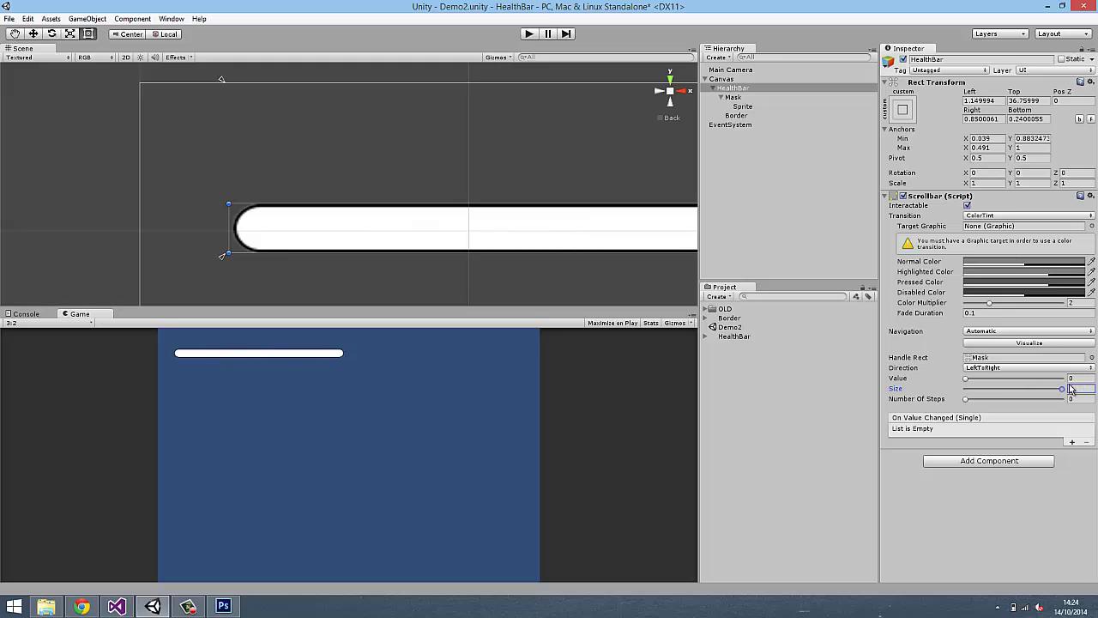
scroll(504, 176, "down", 3)
middle_click_drag(403, 185, 343, 186)
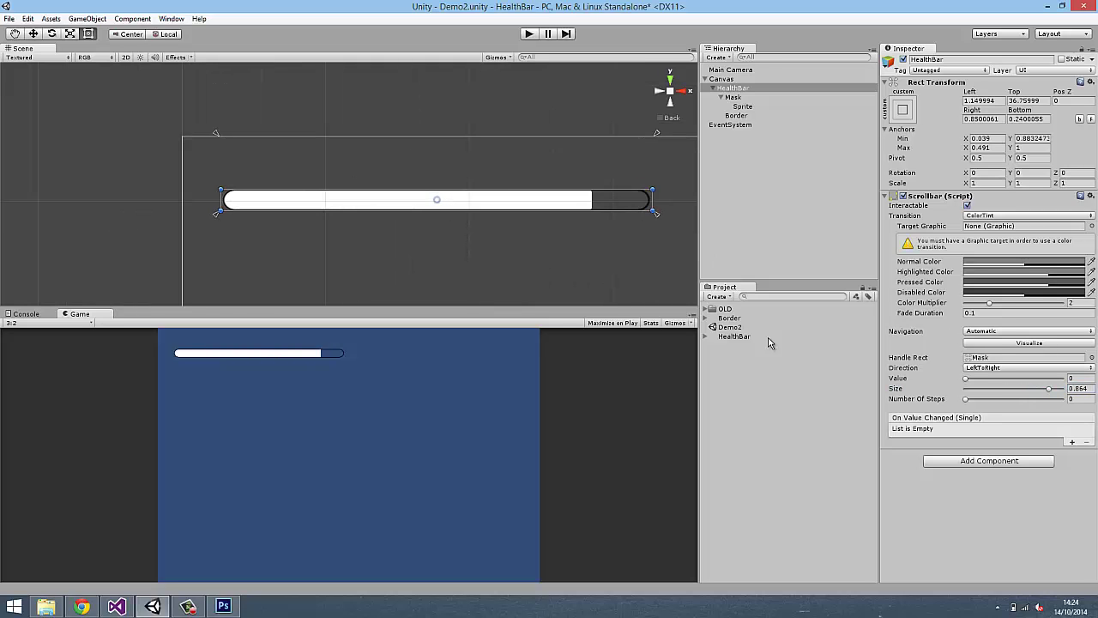
mouse_move(1048, 391)
left_mouse_down()
mouse_move(1064, 390)
mouse_move(973, 391)
mouse_move(1064, 389)
left_mouse_up()
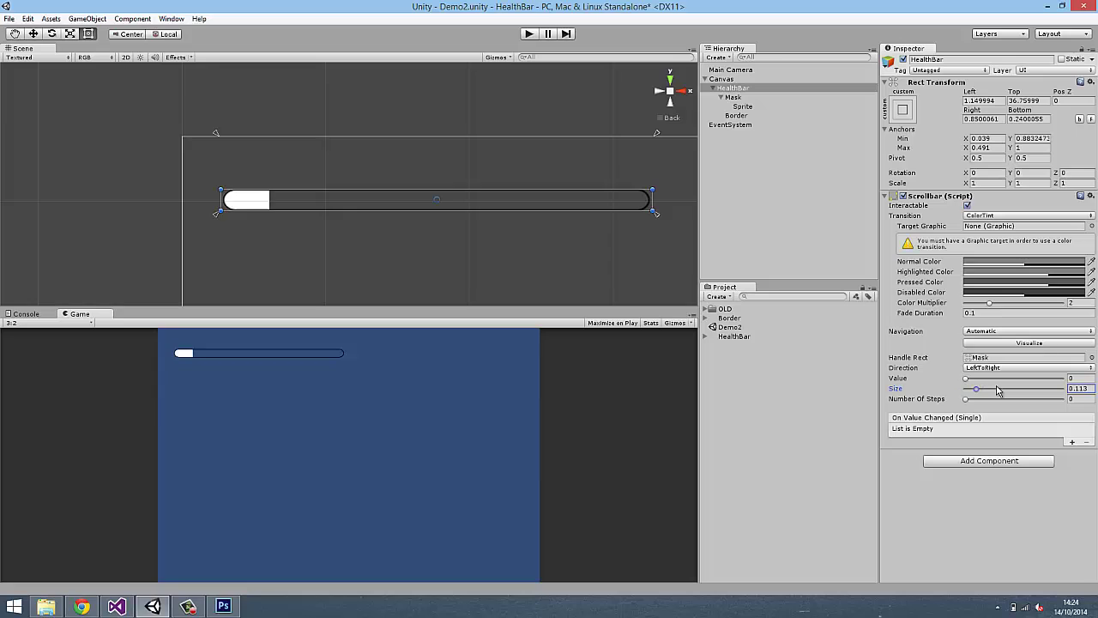
Add a UI Button to the canvas at Pos X 0, Pos Y 0.
left_click(729, 88)
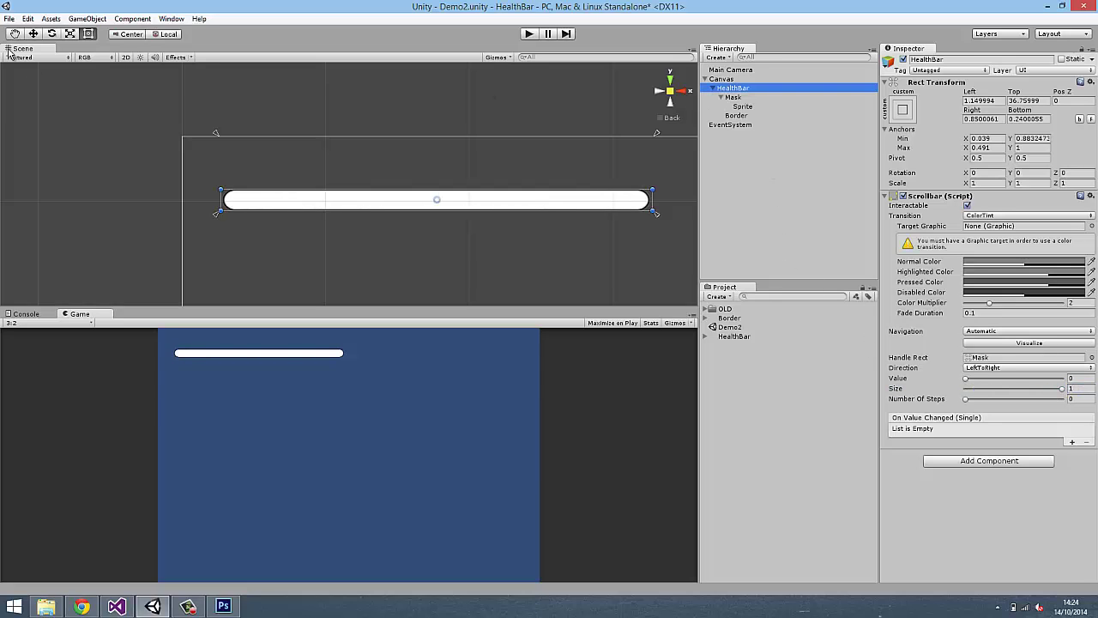
left_click(86, 18)
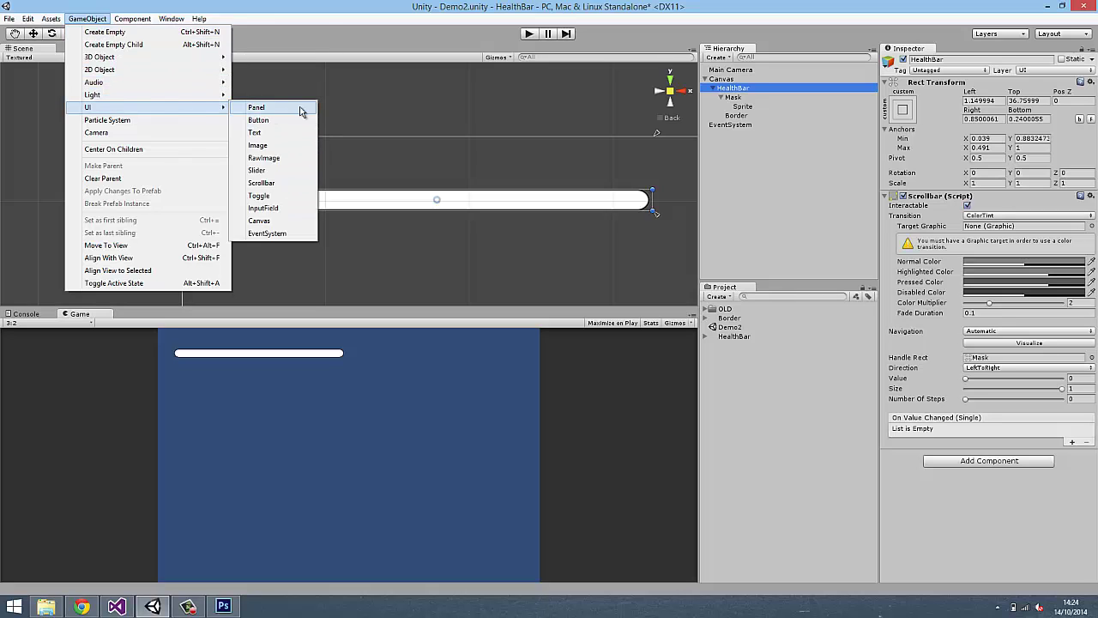
left_click(660, 112)
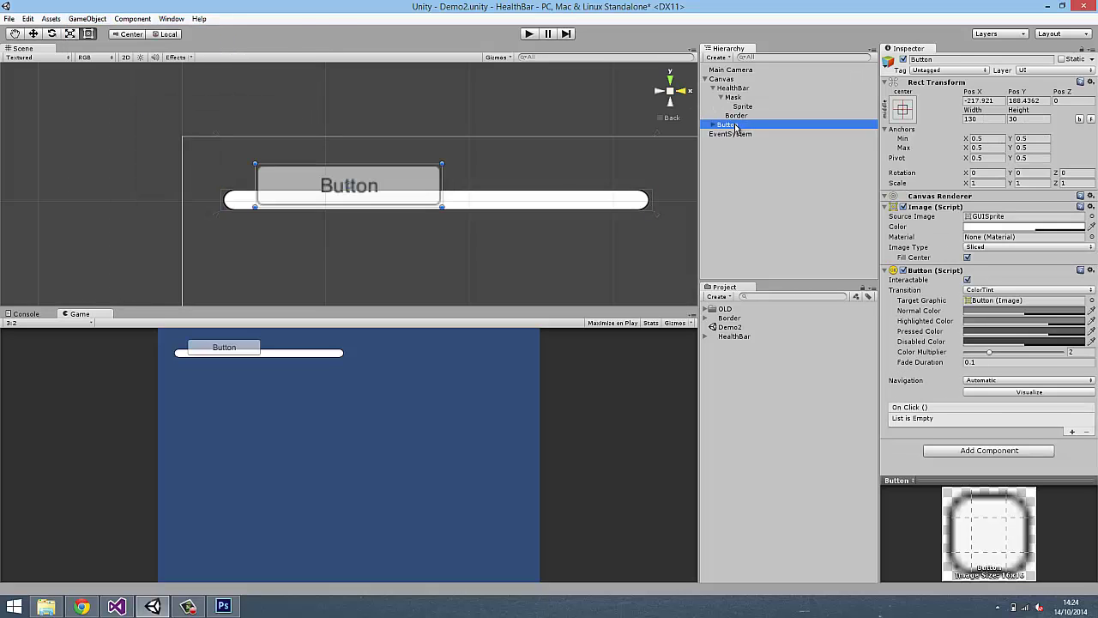
left_click(982, 100)
type("0")
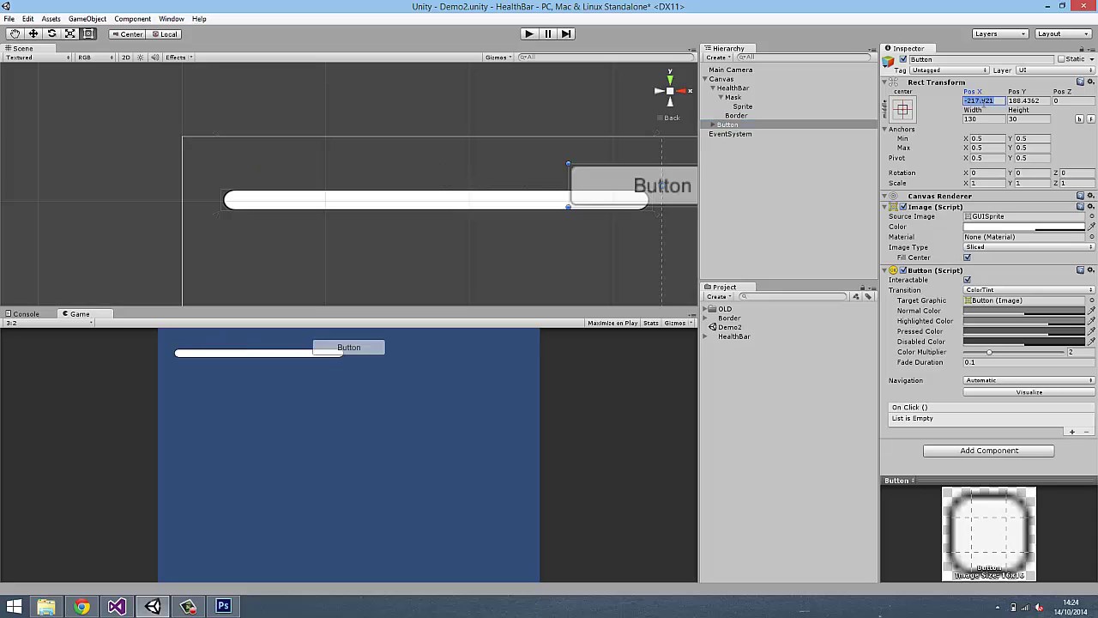
key("Tab")
type("0")
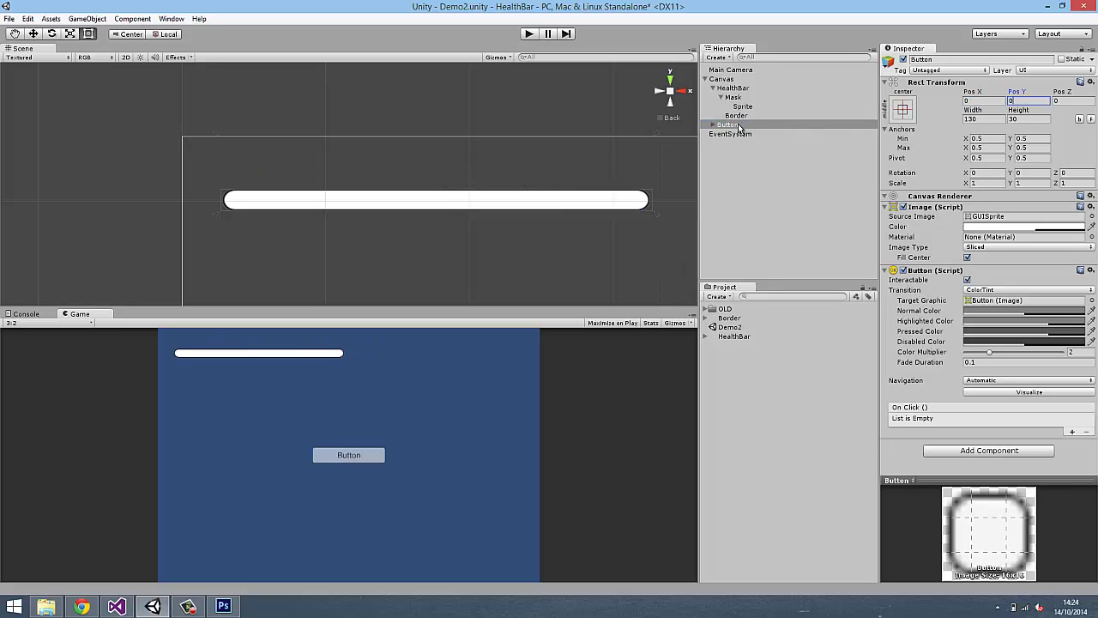
Change the button's child Text label to Damages.
left_click(730, 124)
left_click(713, 124)
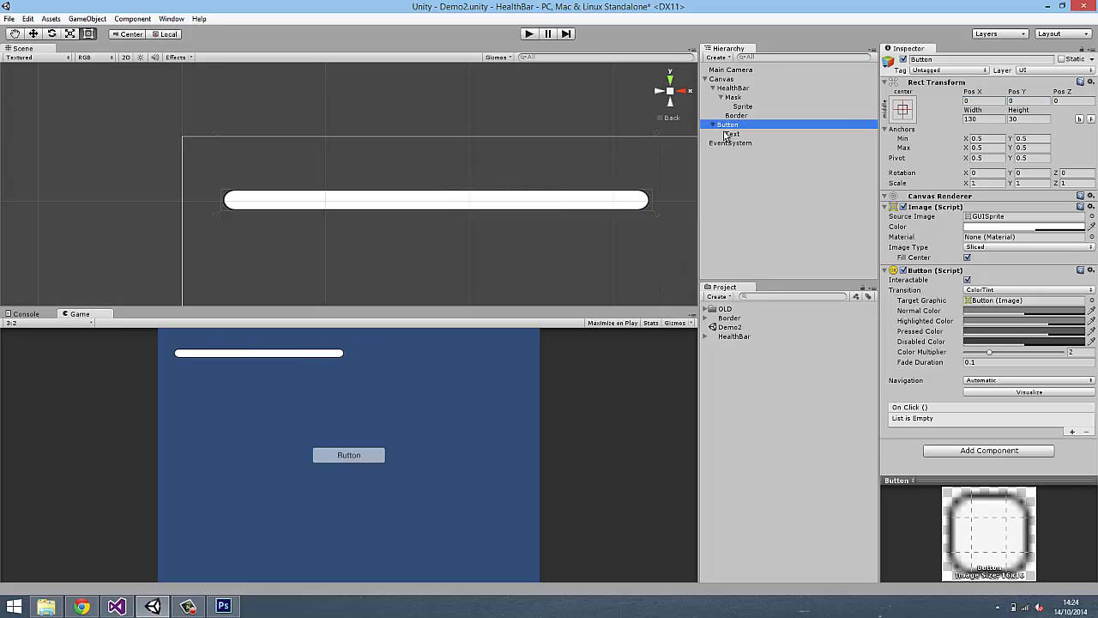
left_click(731, 134)
left_click(951, 232)
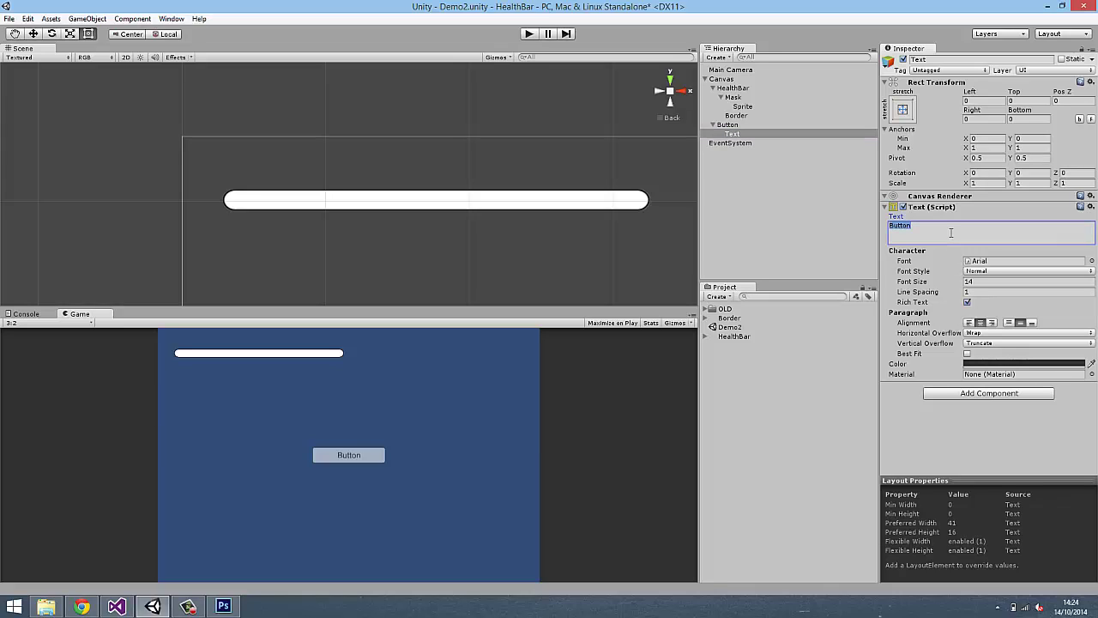
type("Damages")
left_click(727, 124)
left_click(713, 125)
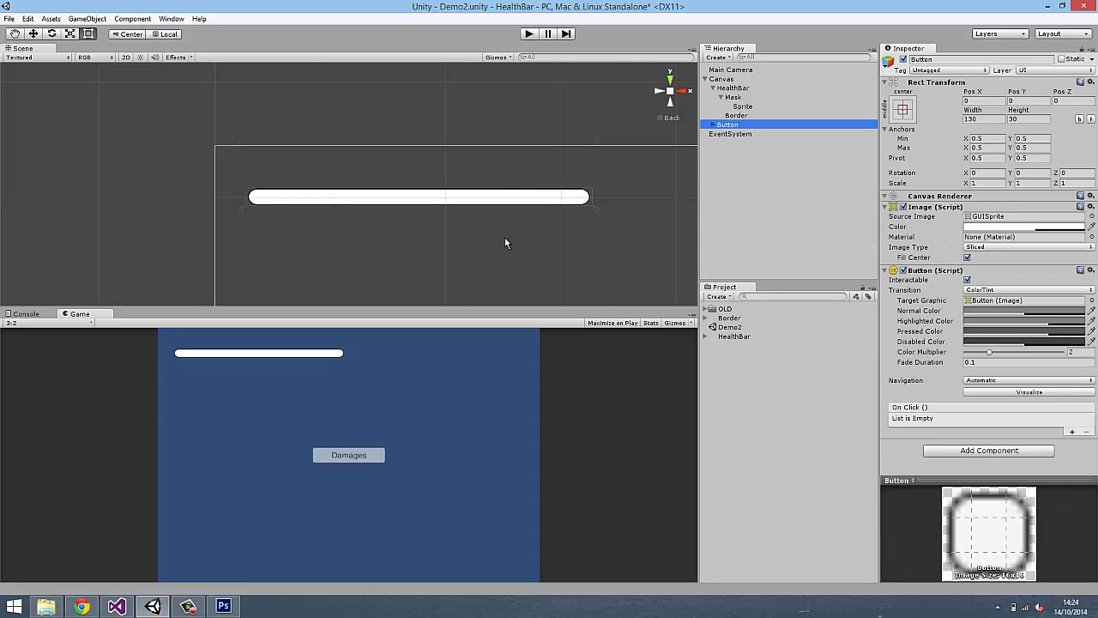
left_click(348, 459)
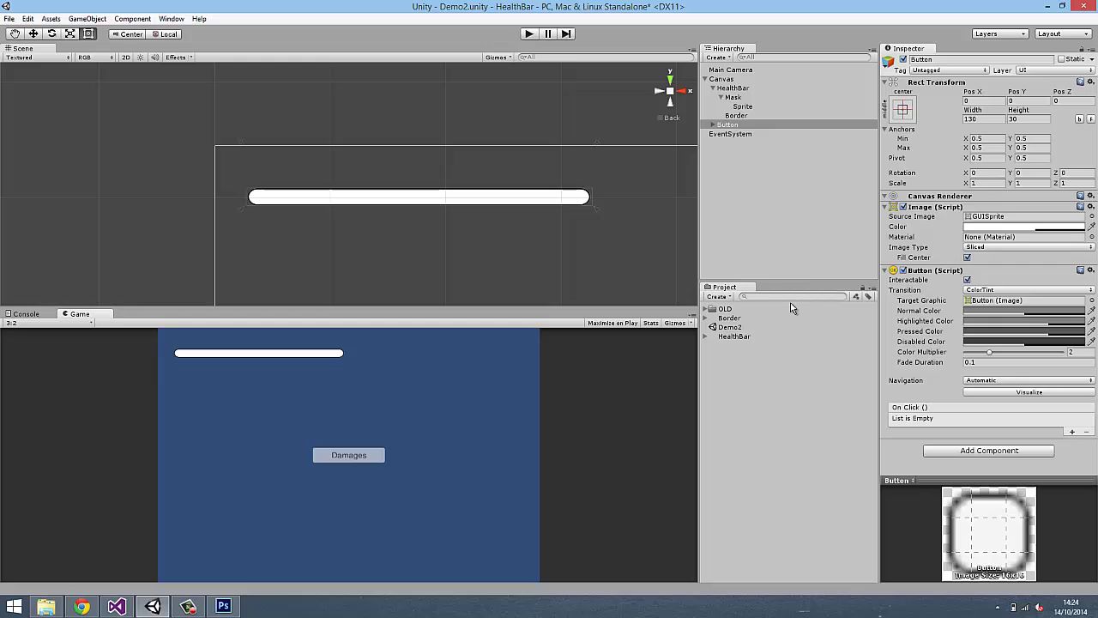
Create a C# script named HealthBar in the Project assets.
right_click(736, 364)
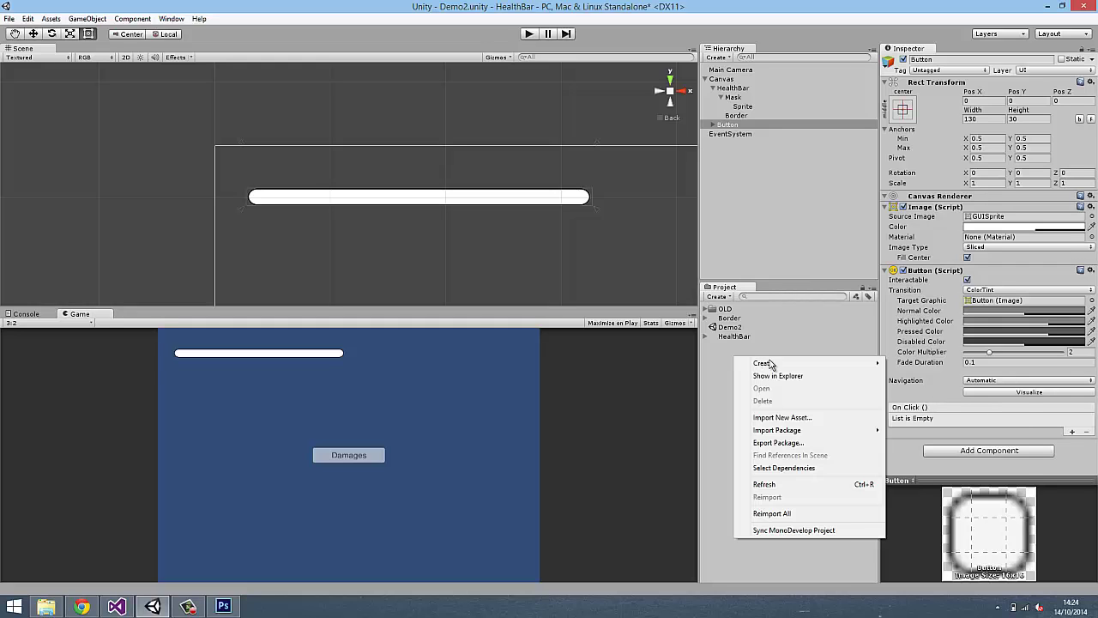
mouse_move(798, 363)
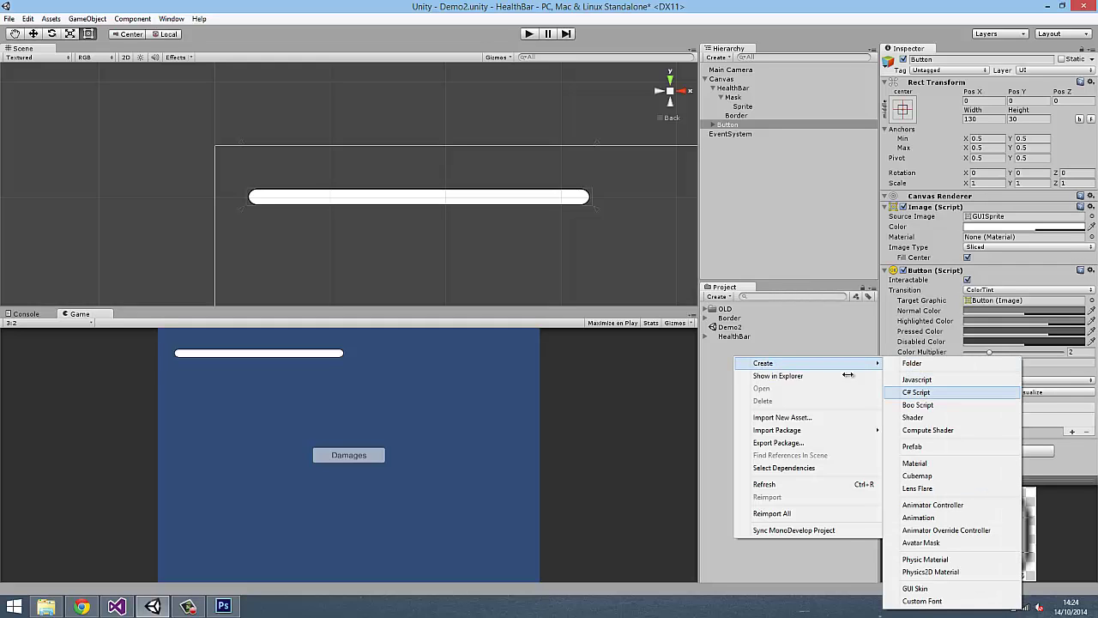
left_click(916, 392)
type("HealthBar")
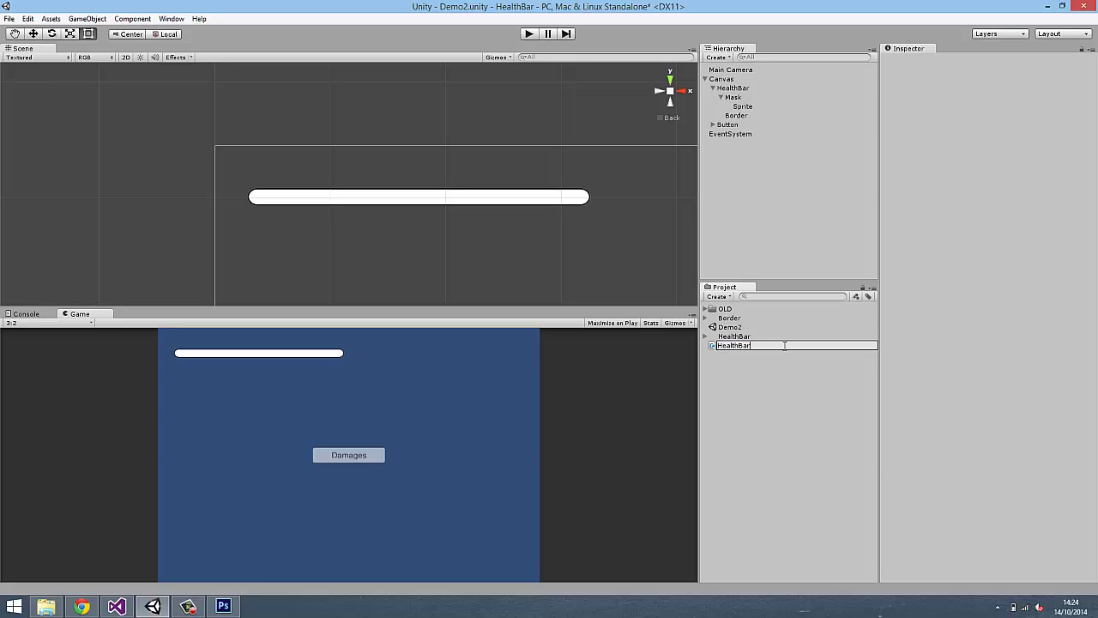
key("Return")
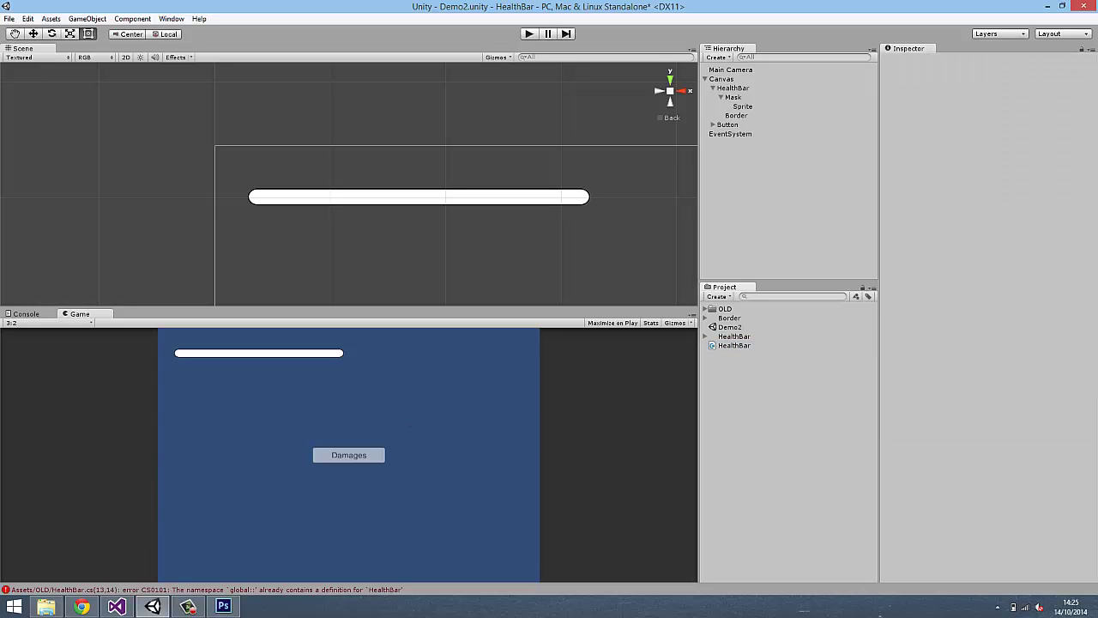
Open HealthBar.cs and add an empty public void SetDamages(float value) method.
left_click(117, 607)
double_click(969, 149)
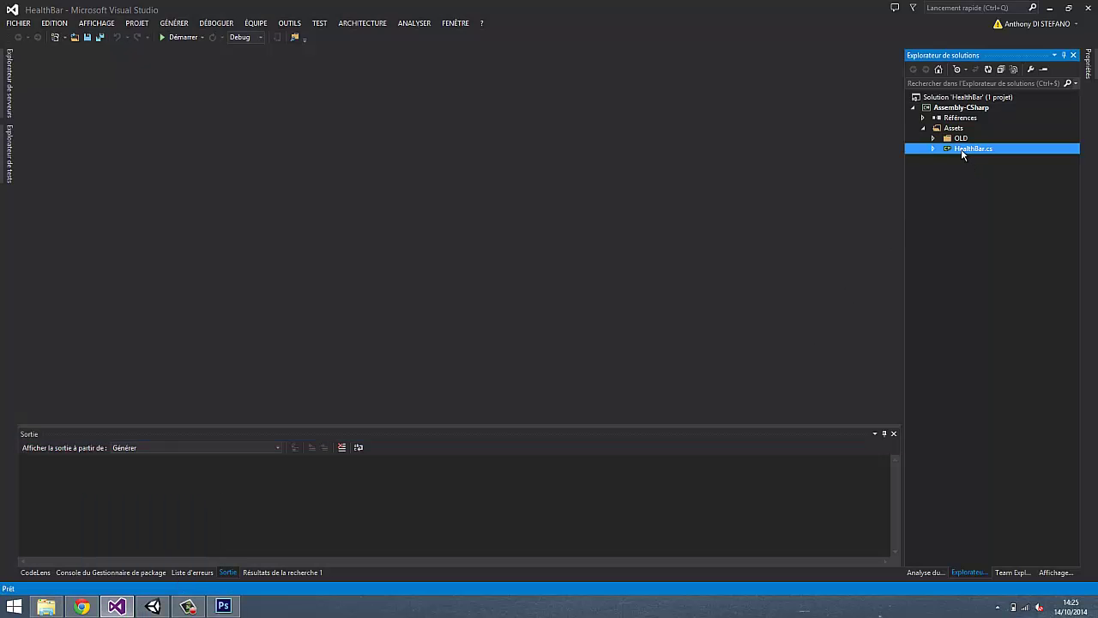
double_click(105, 283)
left_click(105, 290)
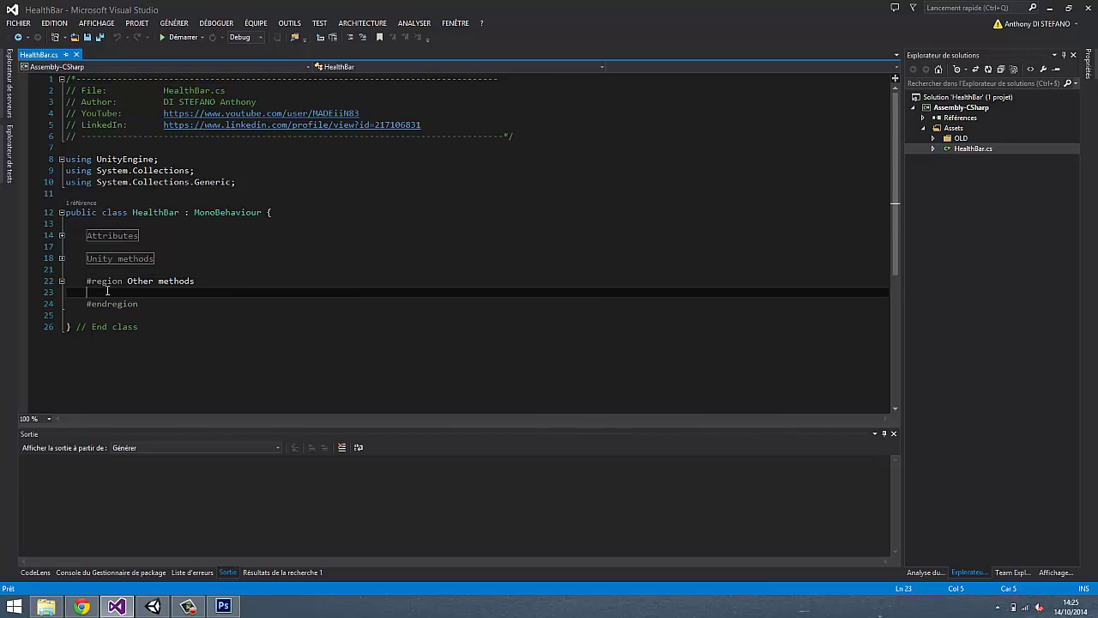
type("public void SetDama")
type("ges()")
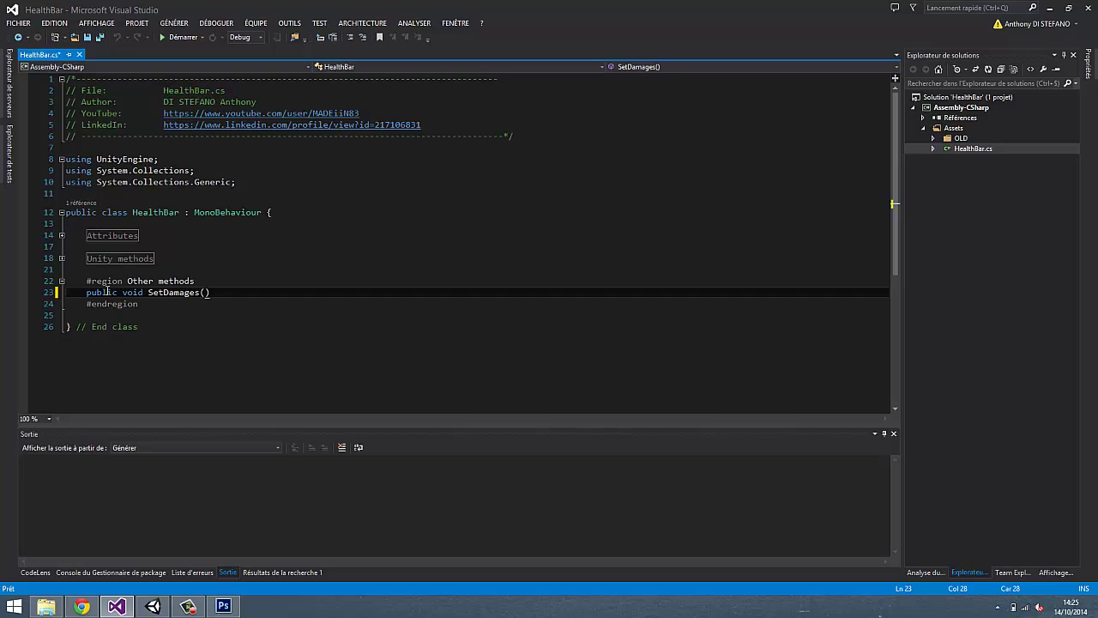
type("flo")
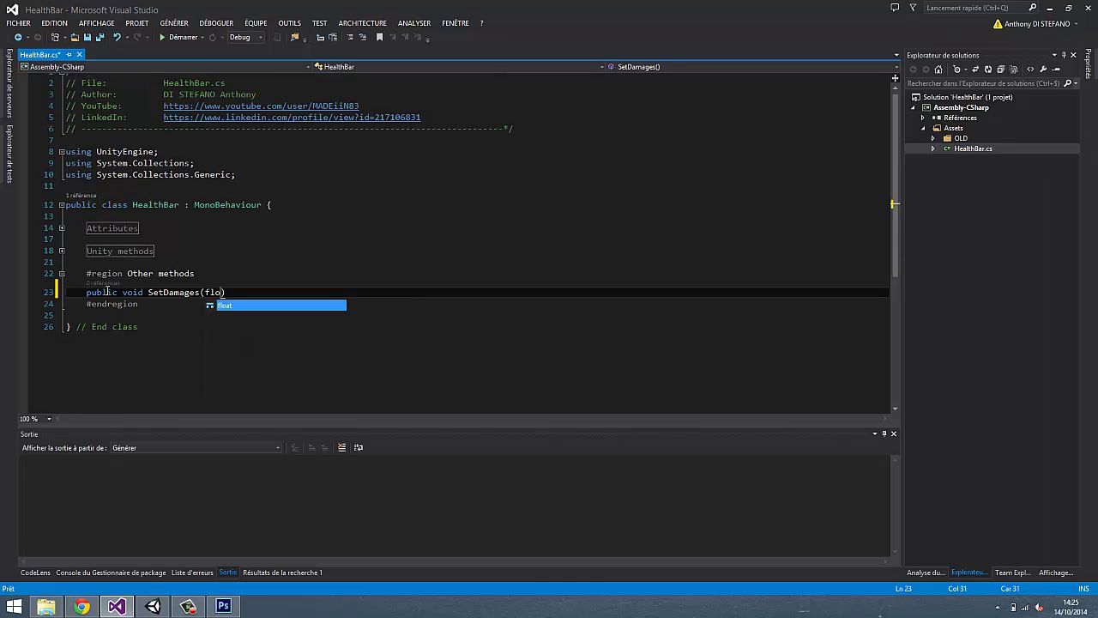
type("at value) {")
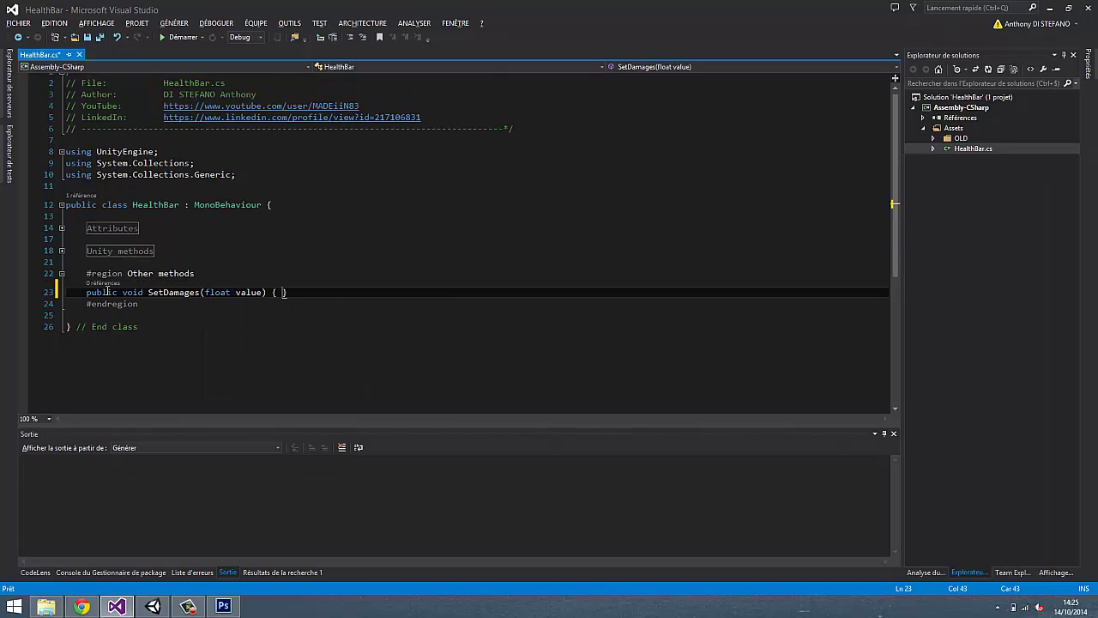
key("Return")
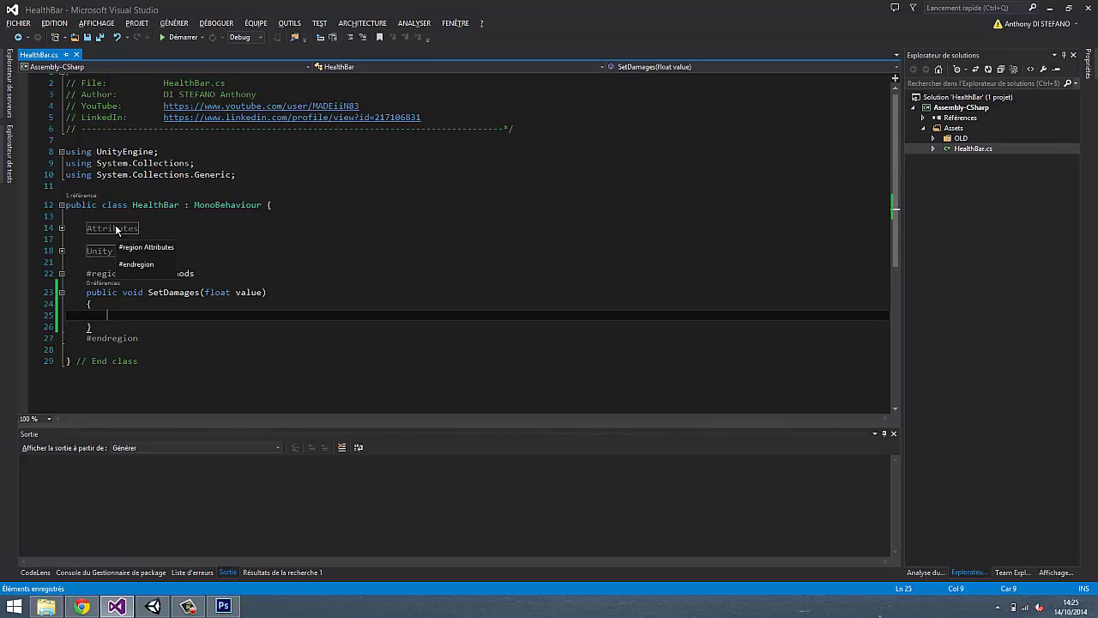
Declare a public GameObject healthBar field, save, and delete the unfinished healthBar statement.
double_click(115, 224)
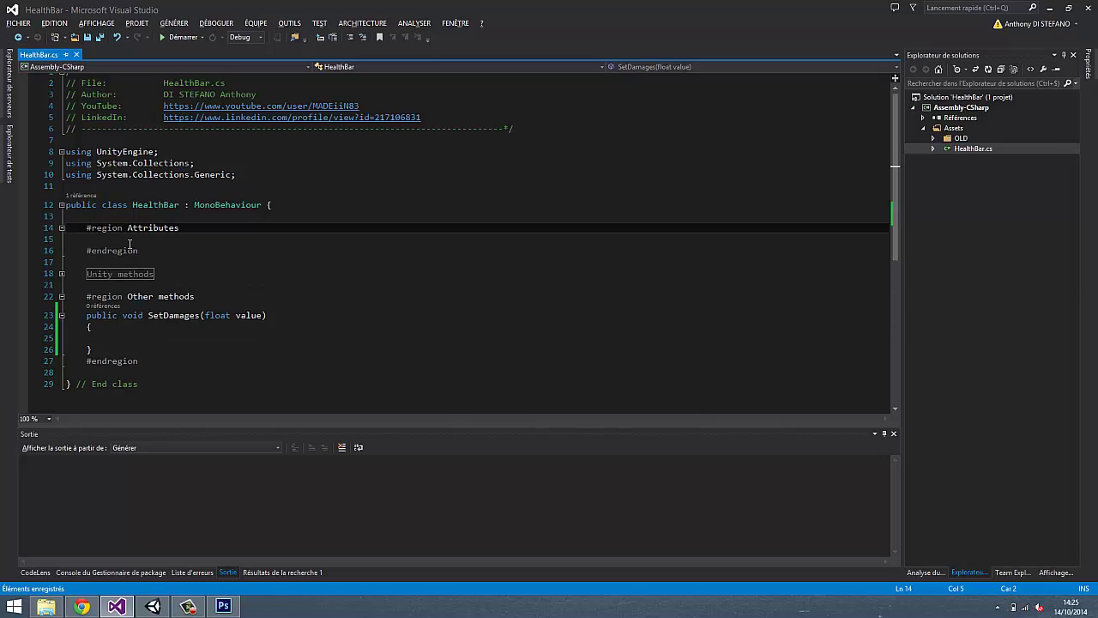
left_click(133, 240)
type("public ")
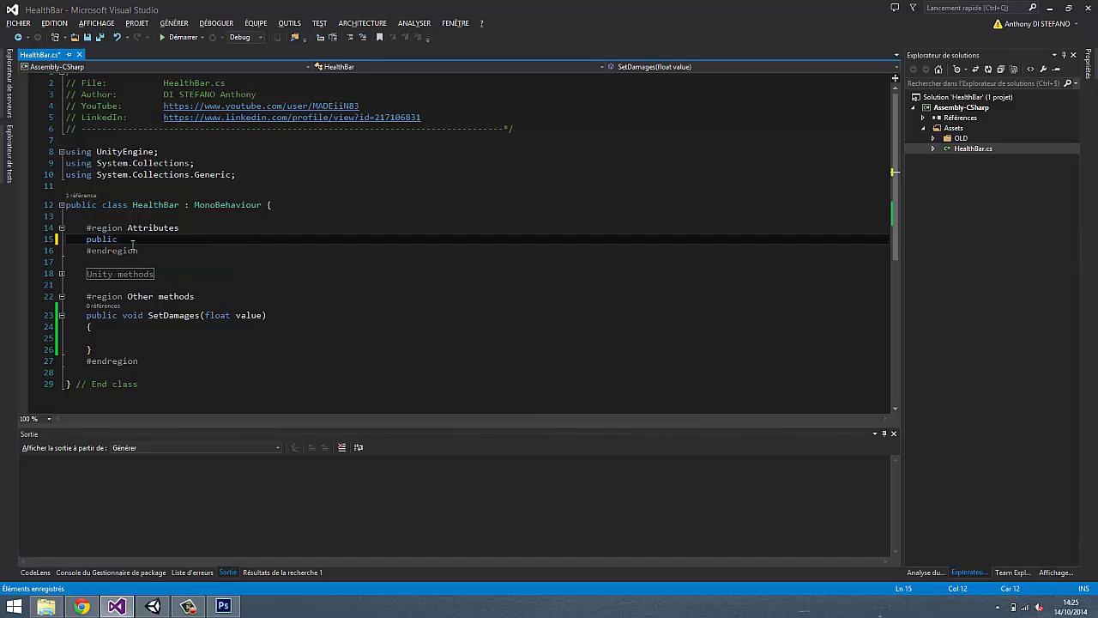
type("GameObject healthB")
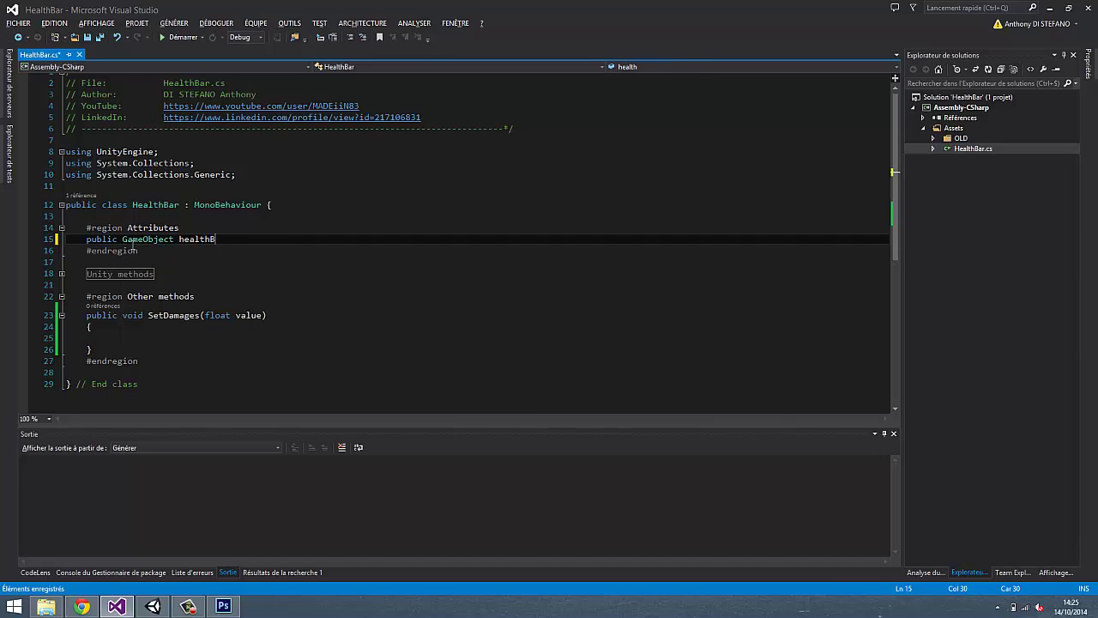
type("ar;")
double_click(202, 240)
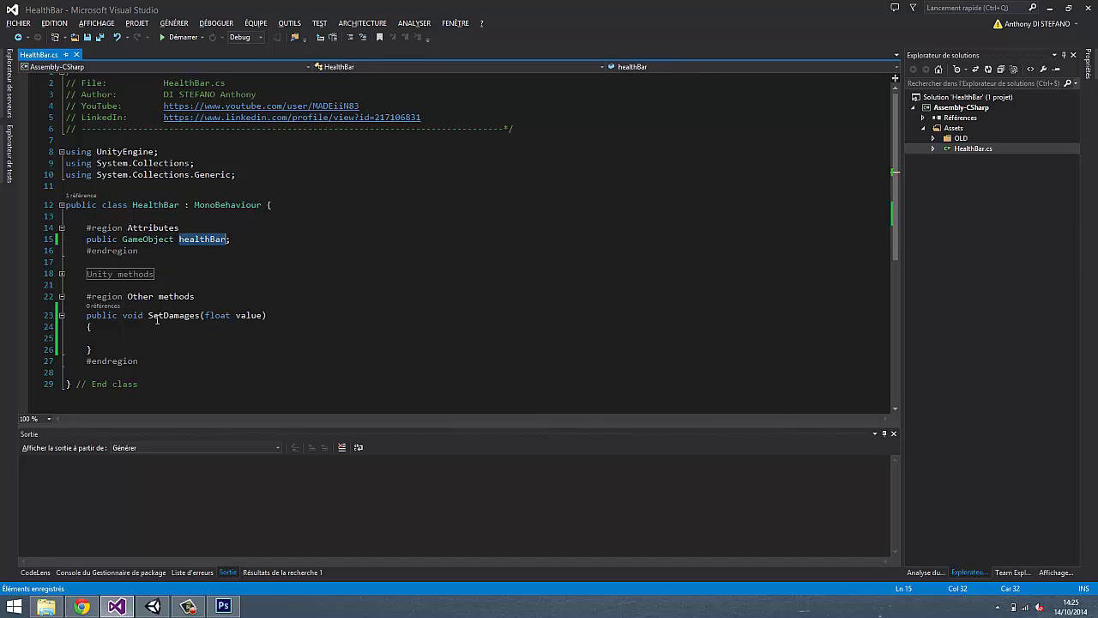
key("ctrl+c")
left_click(160, 338)
key("ctrl+v")
type(".get")
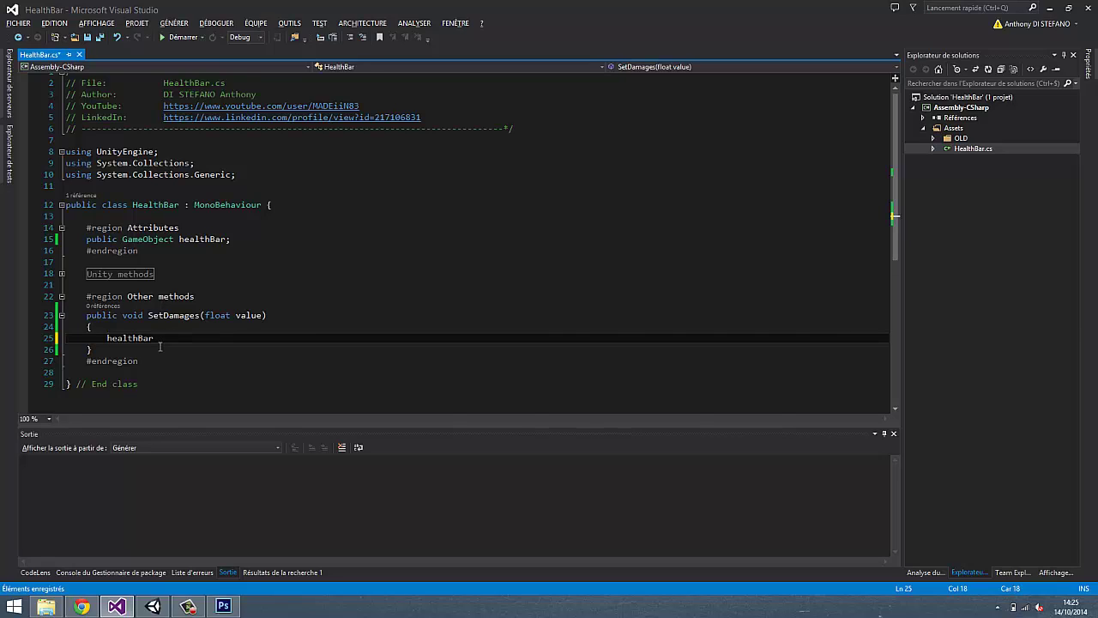
key("ctrl+s")
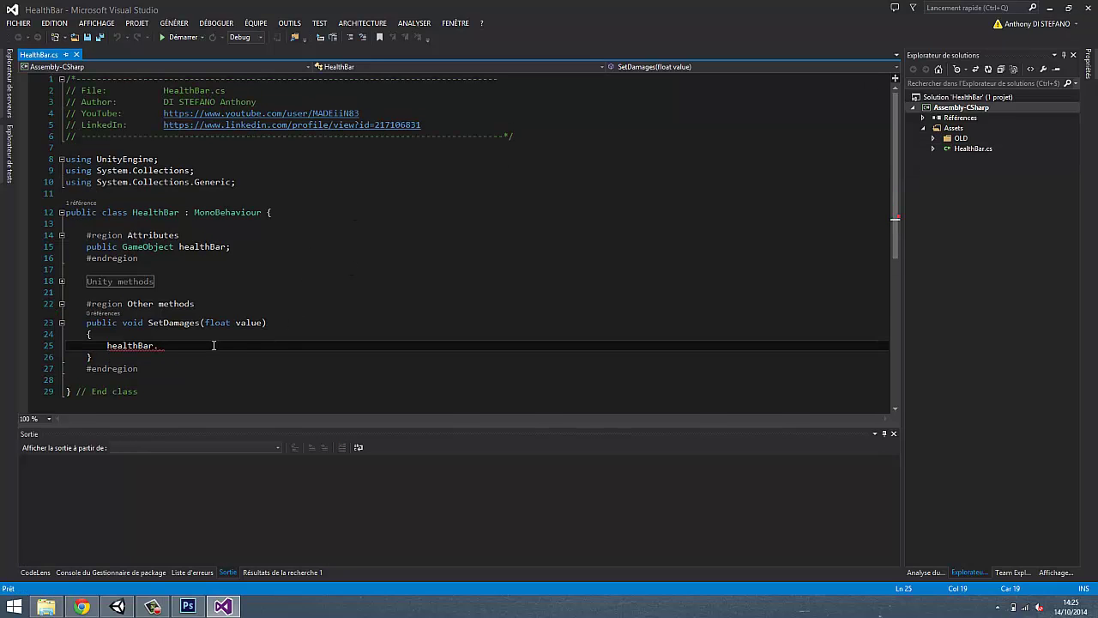
key("BackSpace")
key("ctrl+BackSpace")
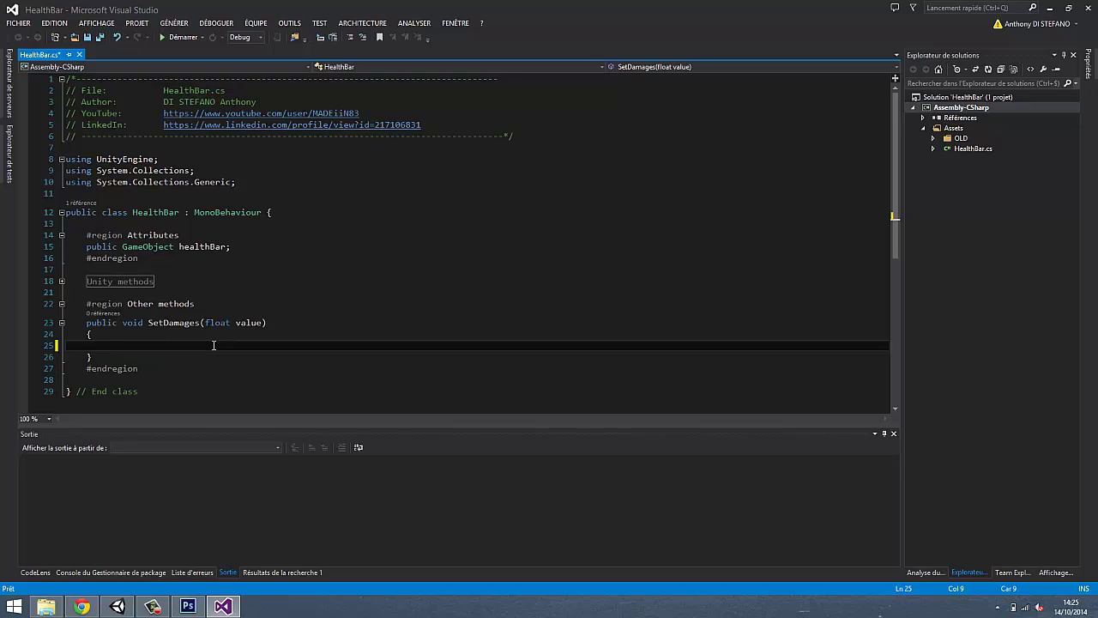
Build the project and open the duplicate HealthBar.cs in the OLD folder.
key("ctrl+shift+b")
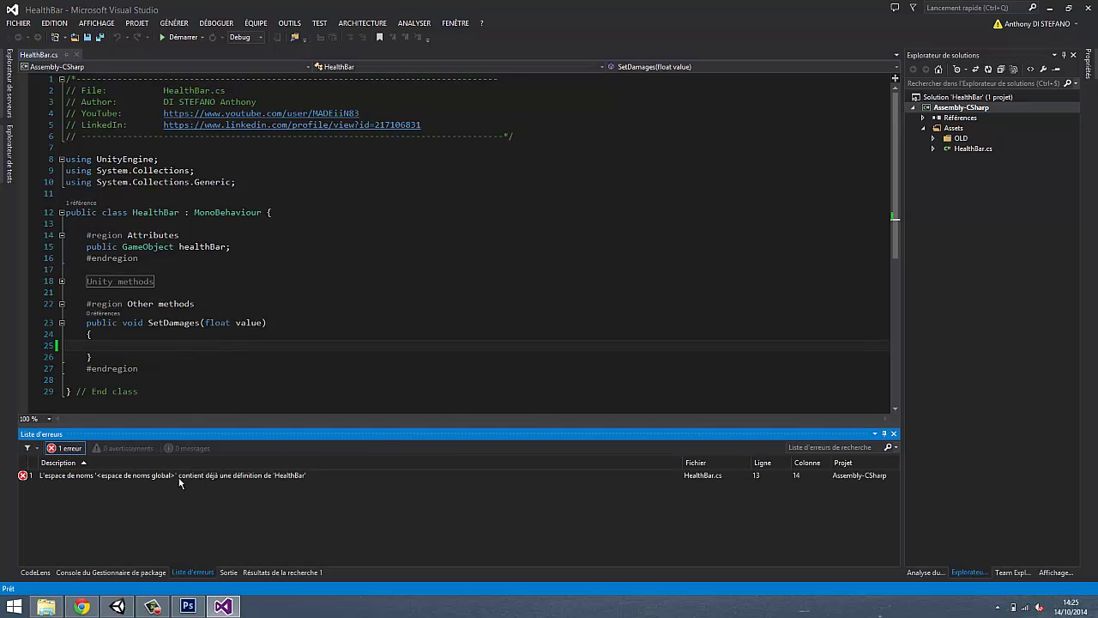
left_click(228, 246)
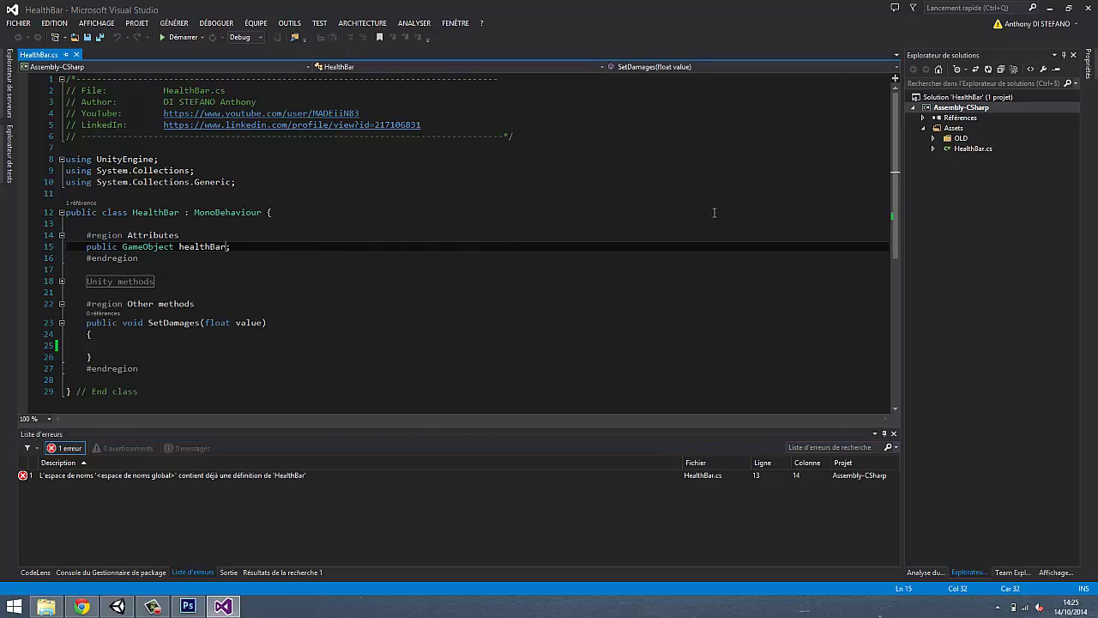
left_click(934, 138)
left_click(978, 150)
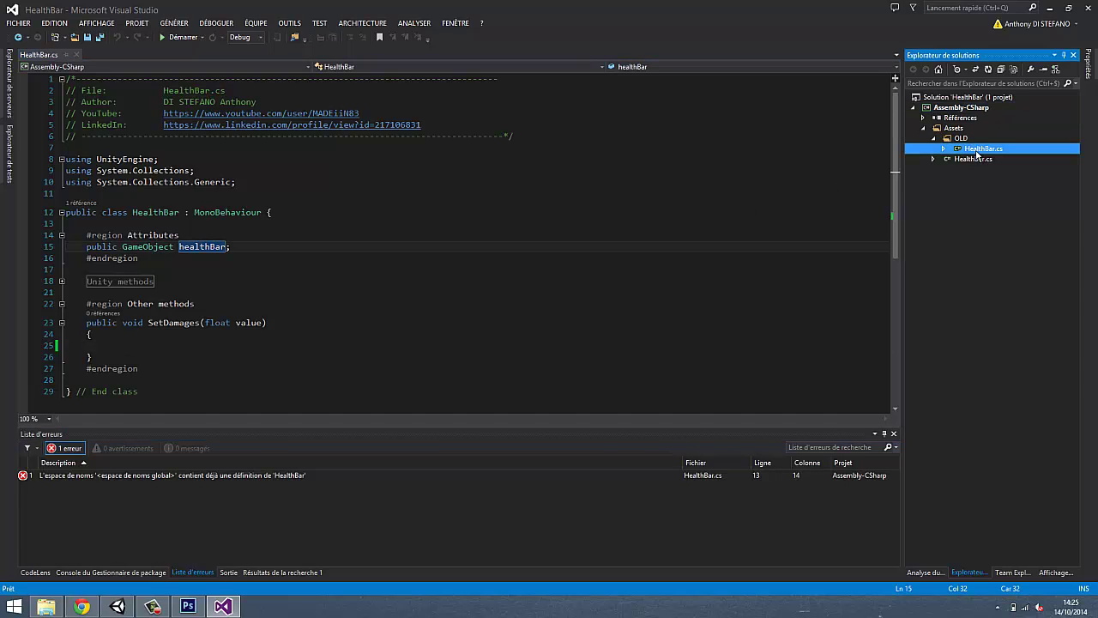
double_click(978, 151)
Rename the old copy's class to HealthBars, save, close it and rebuild successfully.
left_click(184, 223)
type("ss HealthBars : MonoBehaviour")
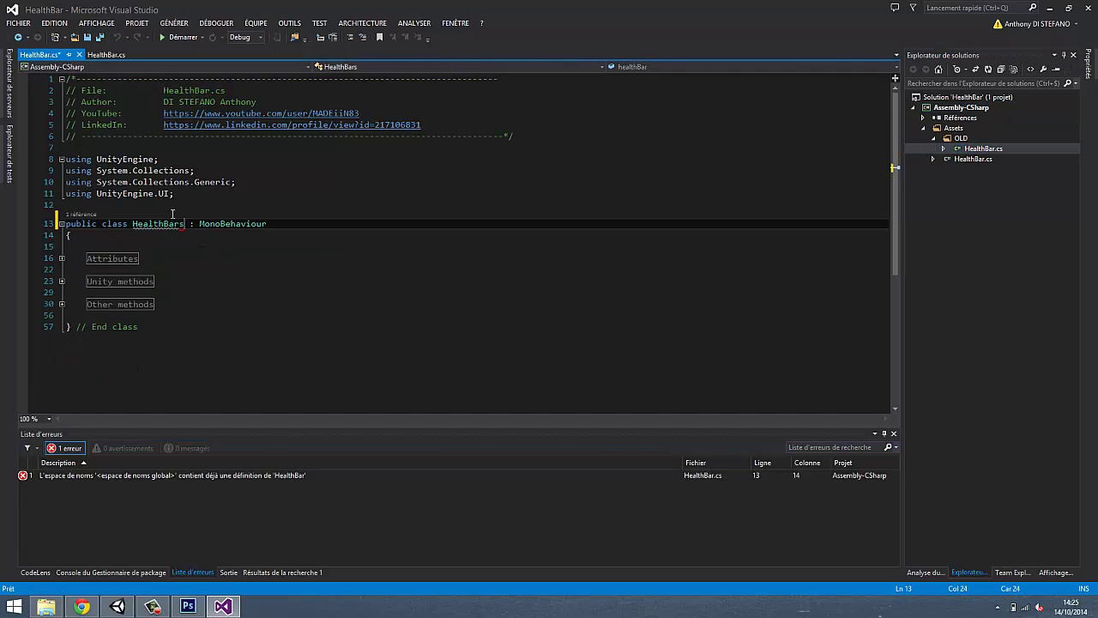
key("ctrl+s")
key("ctrl+F4")
left_click(235, 290)
key("ctrl+shift+b")
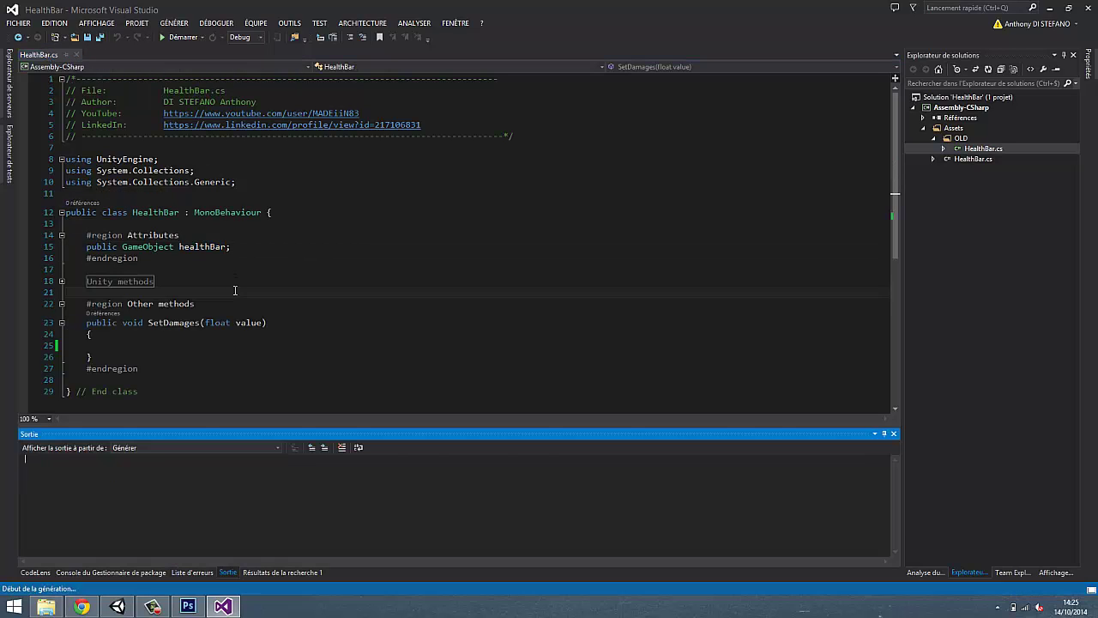
left_click(171, 347)
Make SetDamages subtract value from healthBar's Scrollbar size, add using UnityEngine.UI, and save.
type("h")
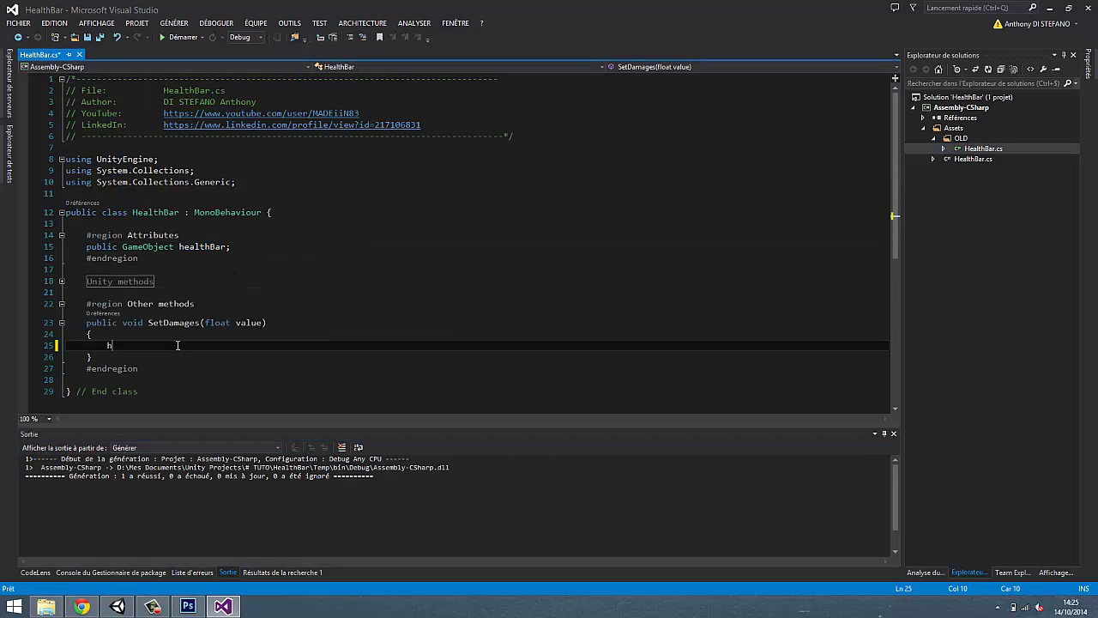
type("ealthBar.")
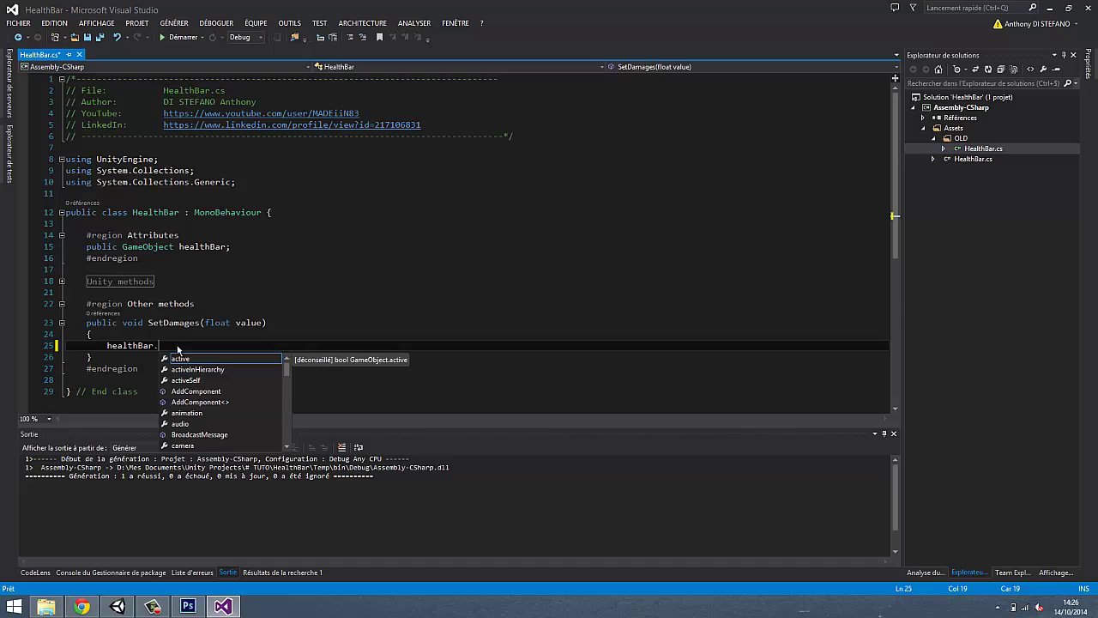
type("getc<")
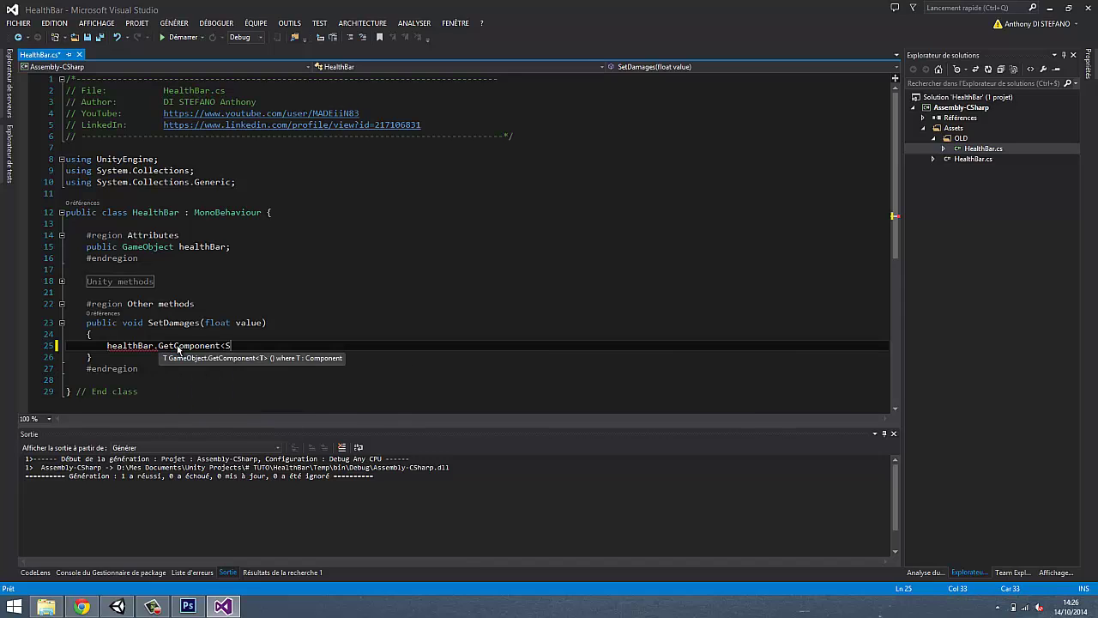
type("croll")
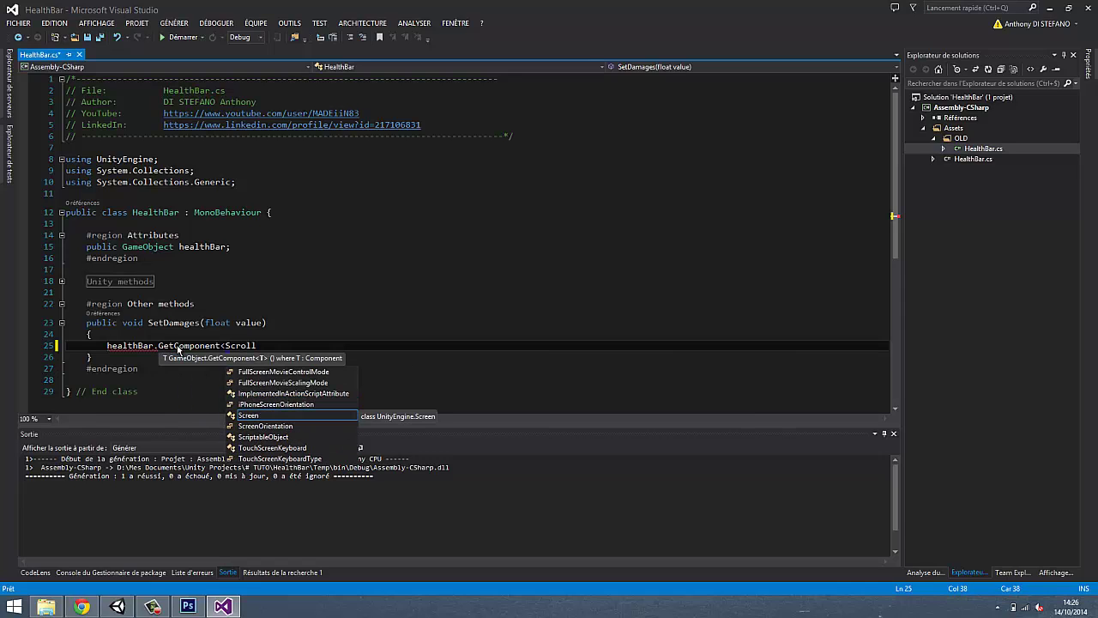
type(">()")
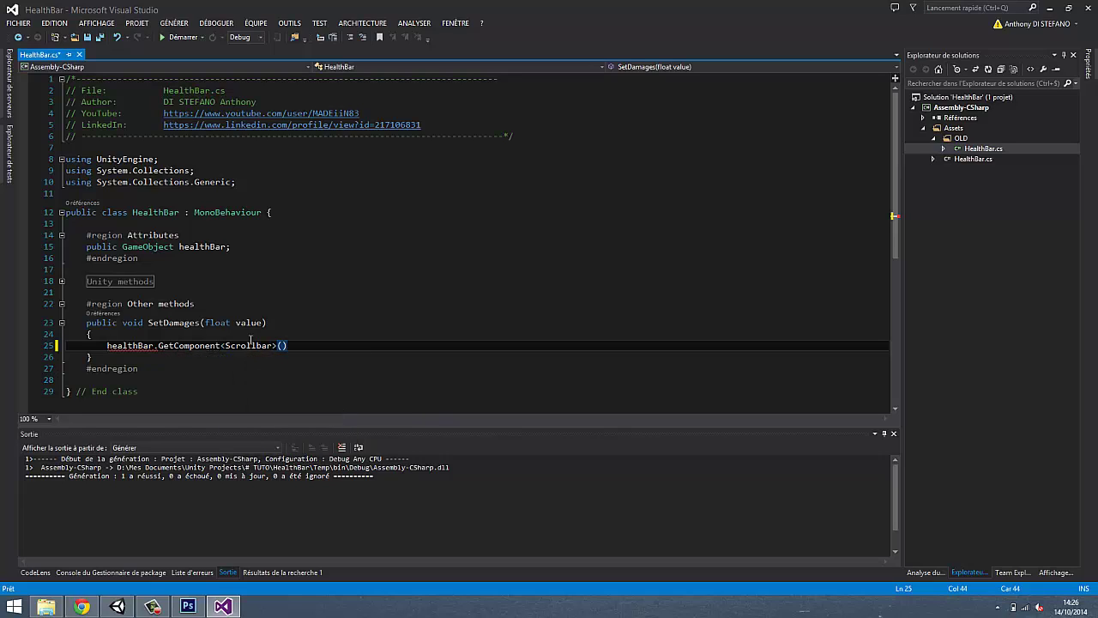
left_click(262, 345)
left_click(233, 357)
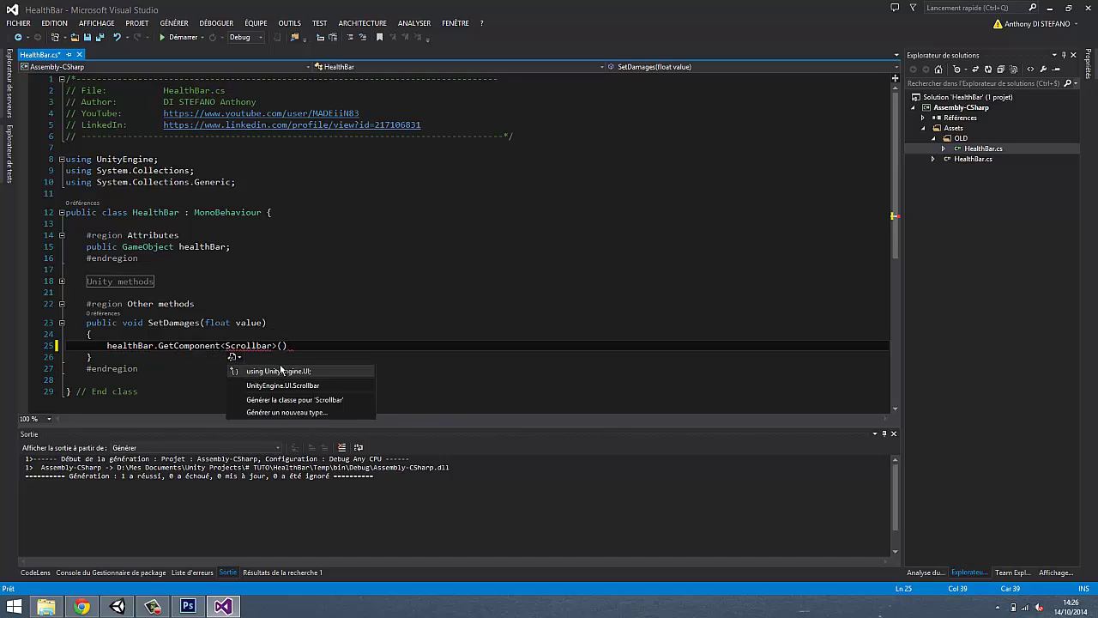
left_click(283, 371)
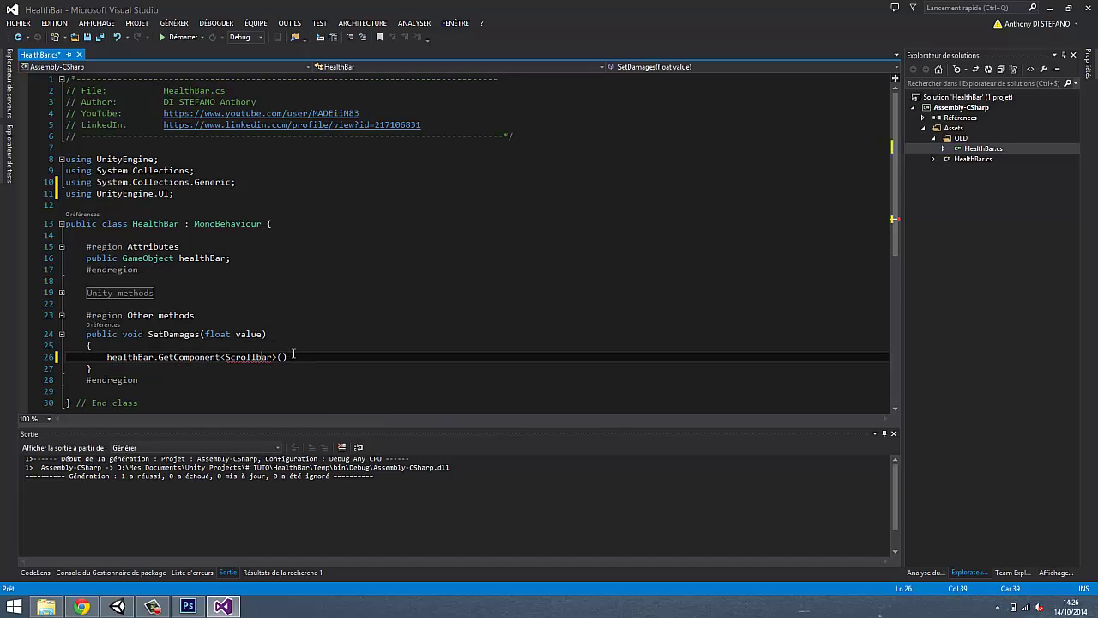
left_click(33, 194)
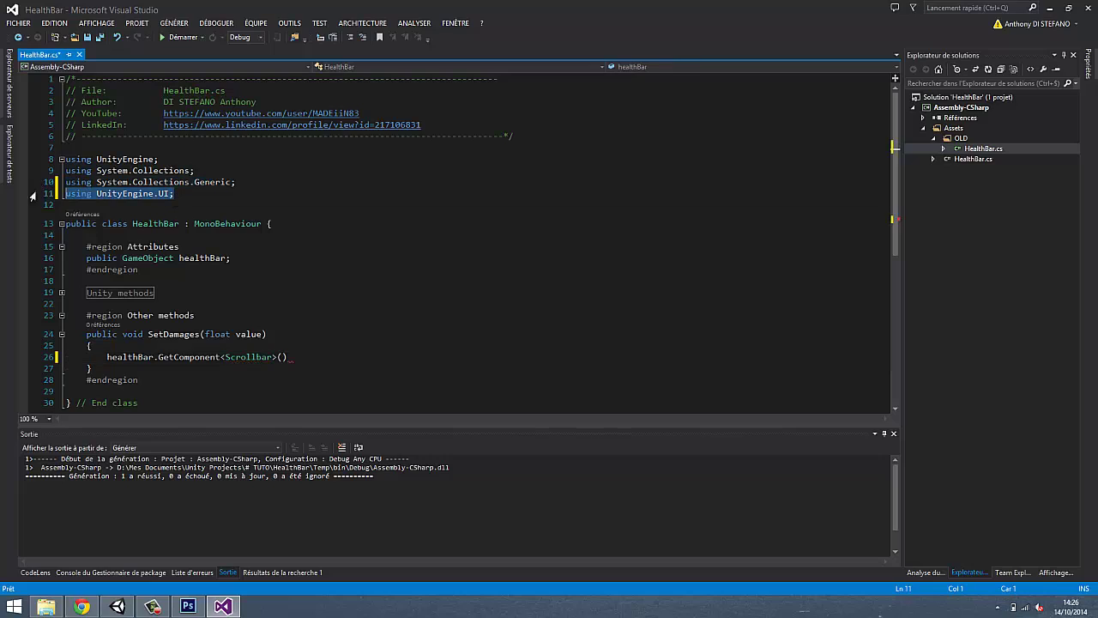
left_click(321, 356)
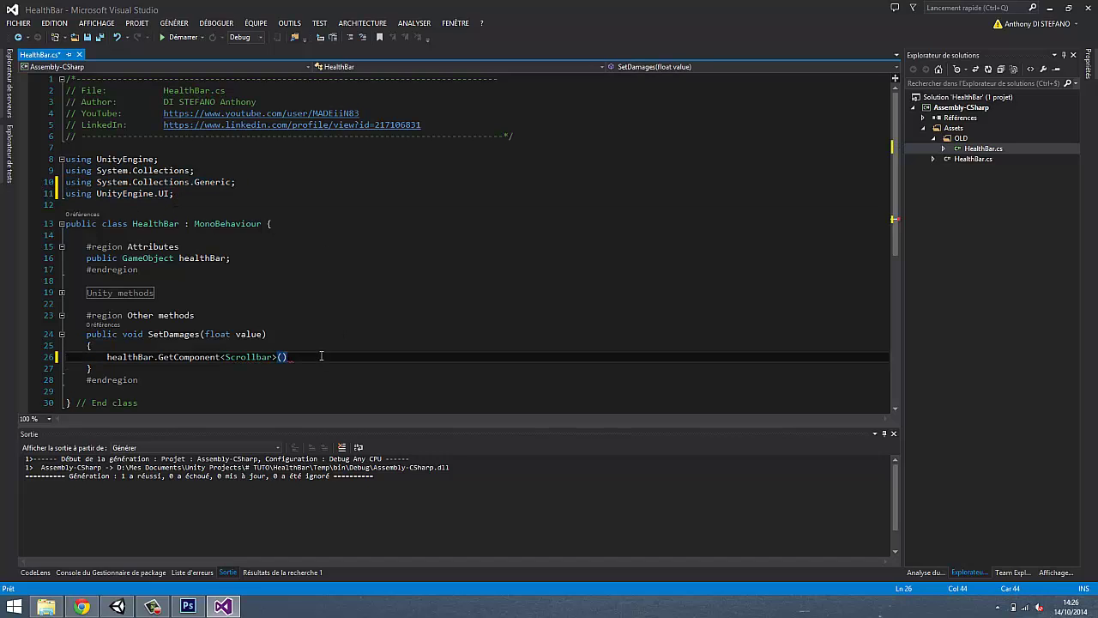
type(".")
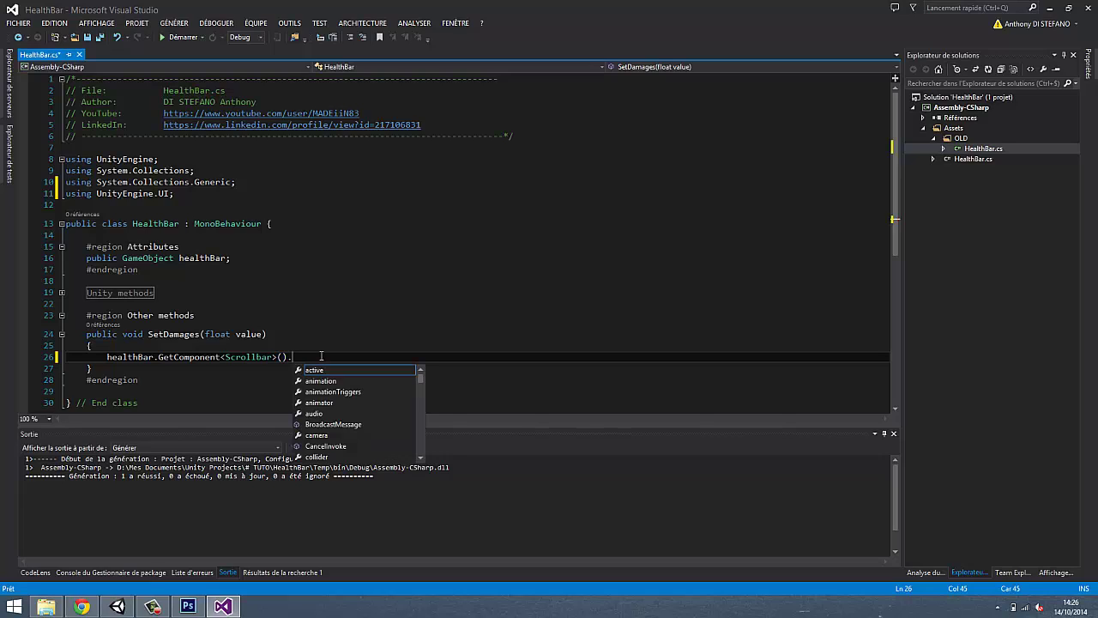
type("size")
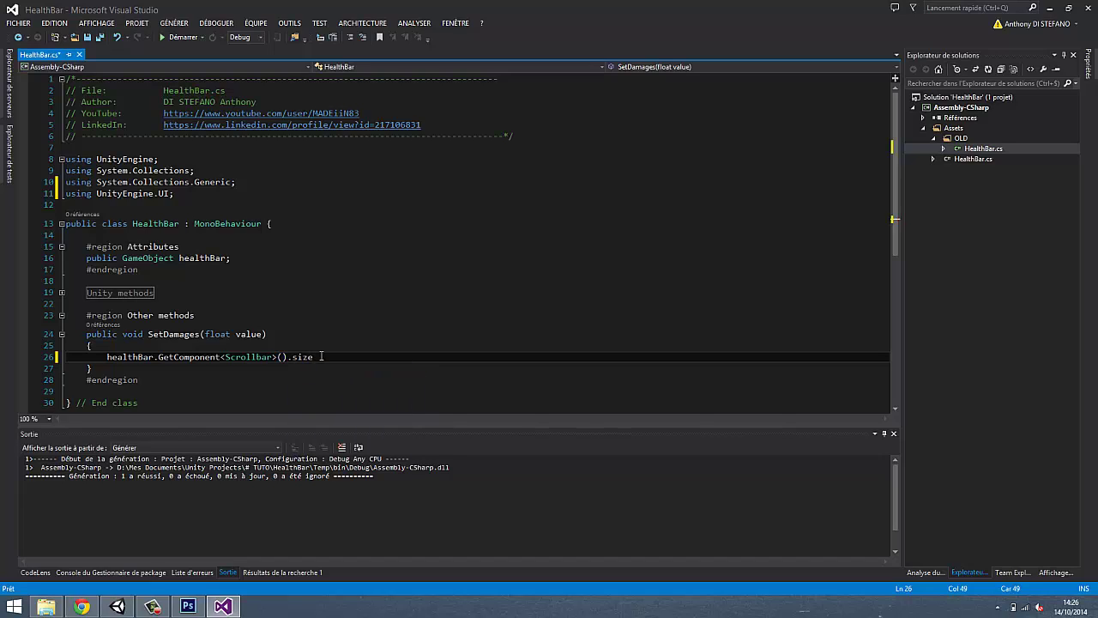
type(" =")
type(" value;")
key("ctrl+s")
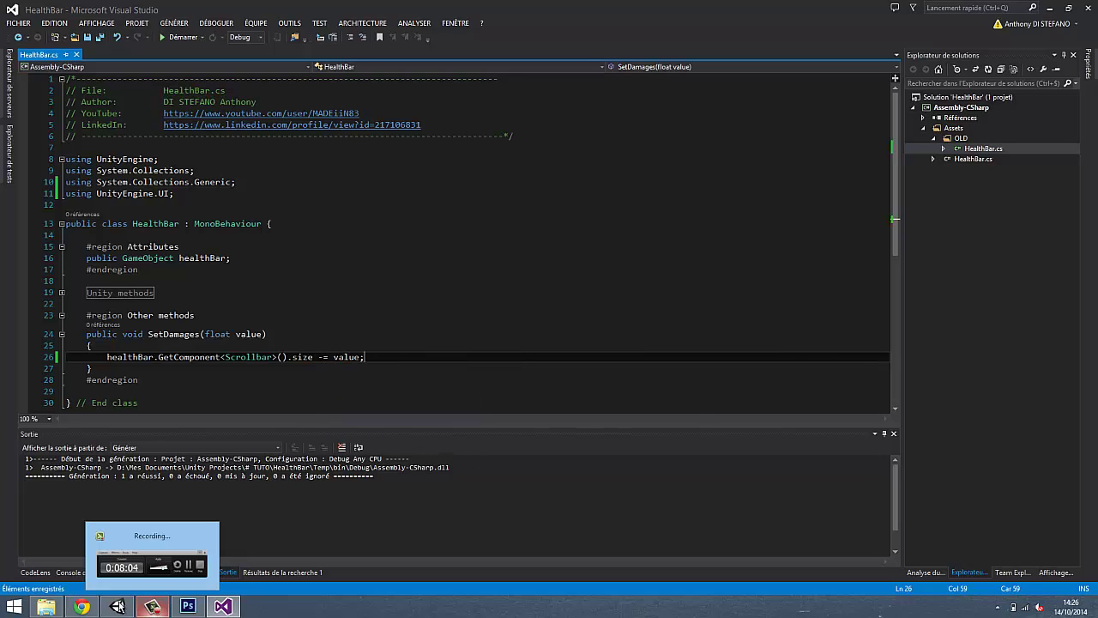
left_click(118, 606)
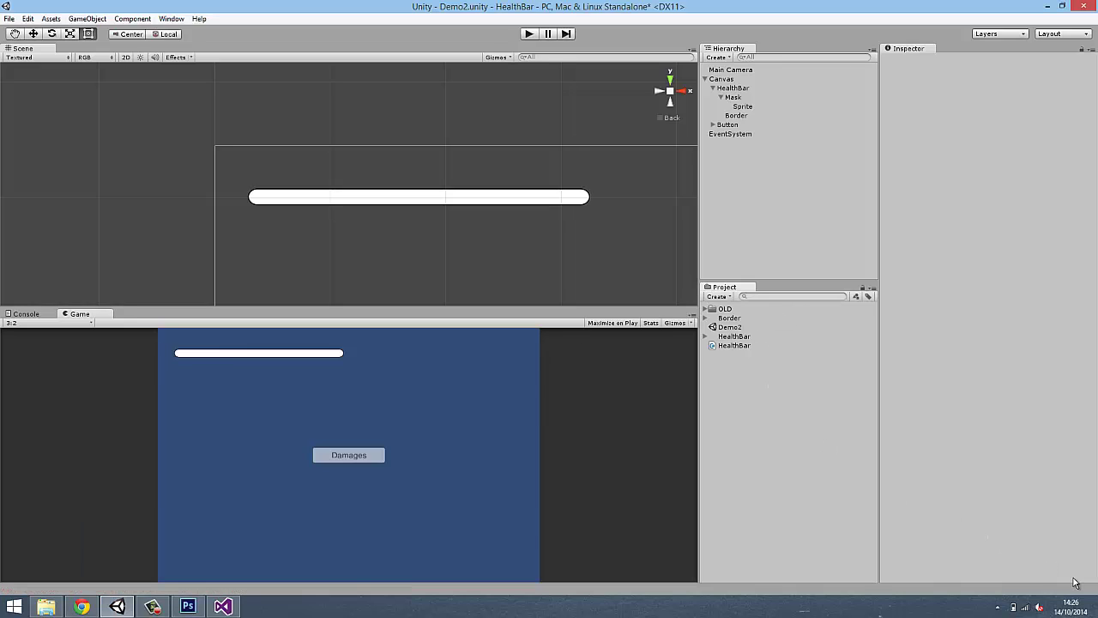
Attach the HealthBar script to the Button and link the HealthBar object to its Health Bar field.
left_click(731, 125)
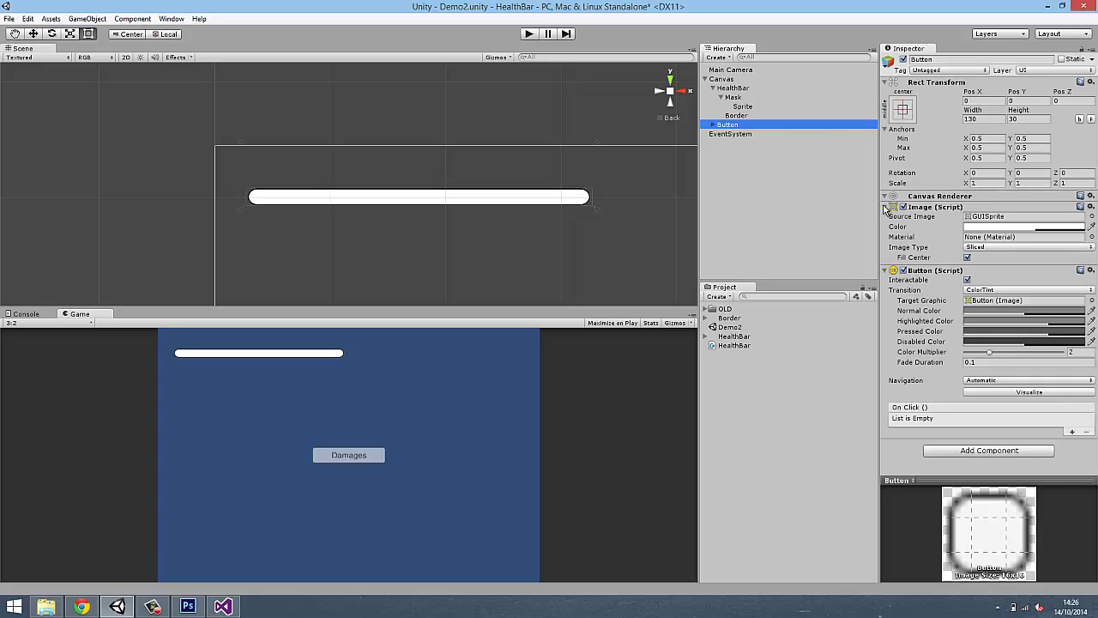
left_click(886, 207)
left_click_drag(746, 346, 922, 420)
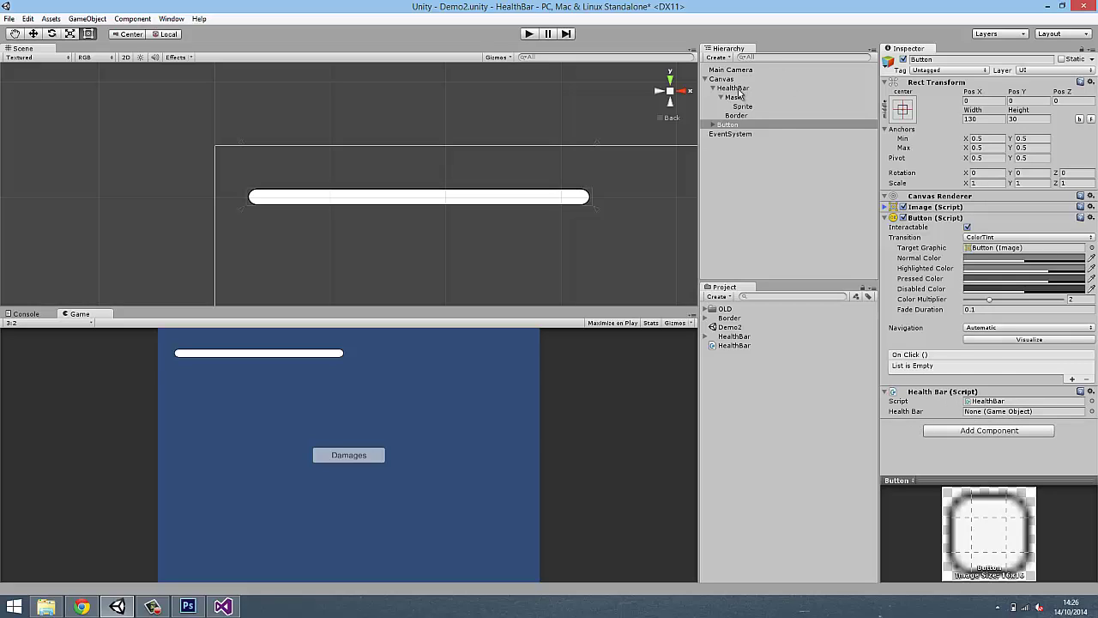
mouse_move(734, 88)
left_mouse_down()
mouse_move(1004, 420)
mouse_move(984, 411)
left_mouse_up()
Add an On Click entry targeting the Button that calls HealthBar.SetDamages with 0.1.
left_click(1072, 378)
left_click_drag(766, 122, 923, 371)
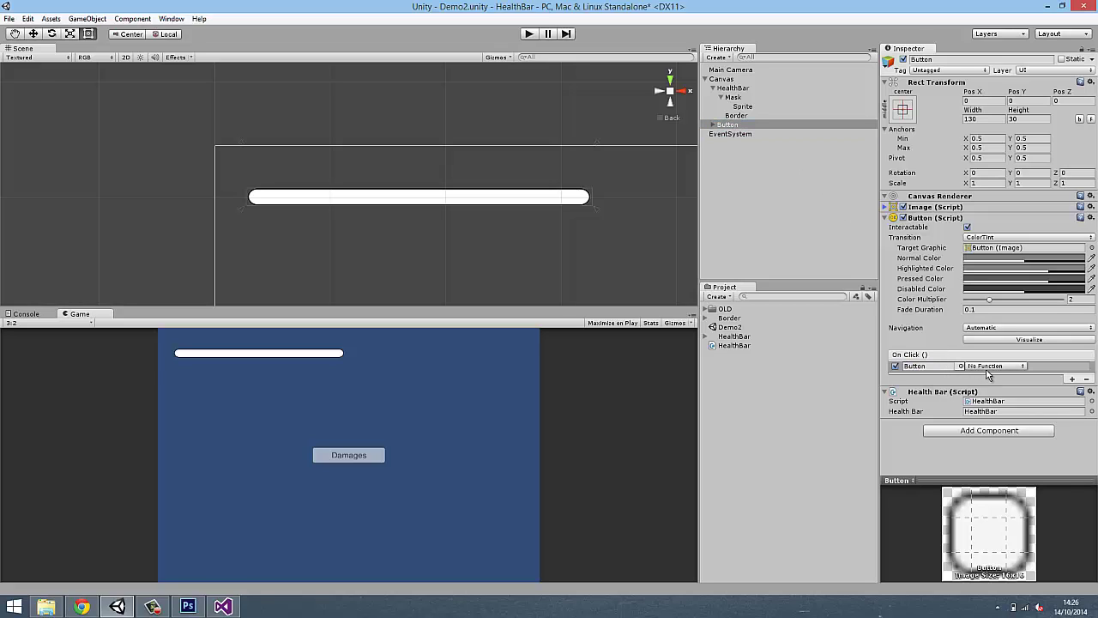
left_click(985, 367)
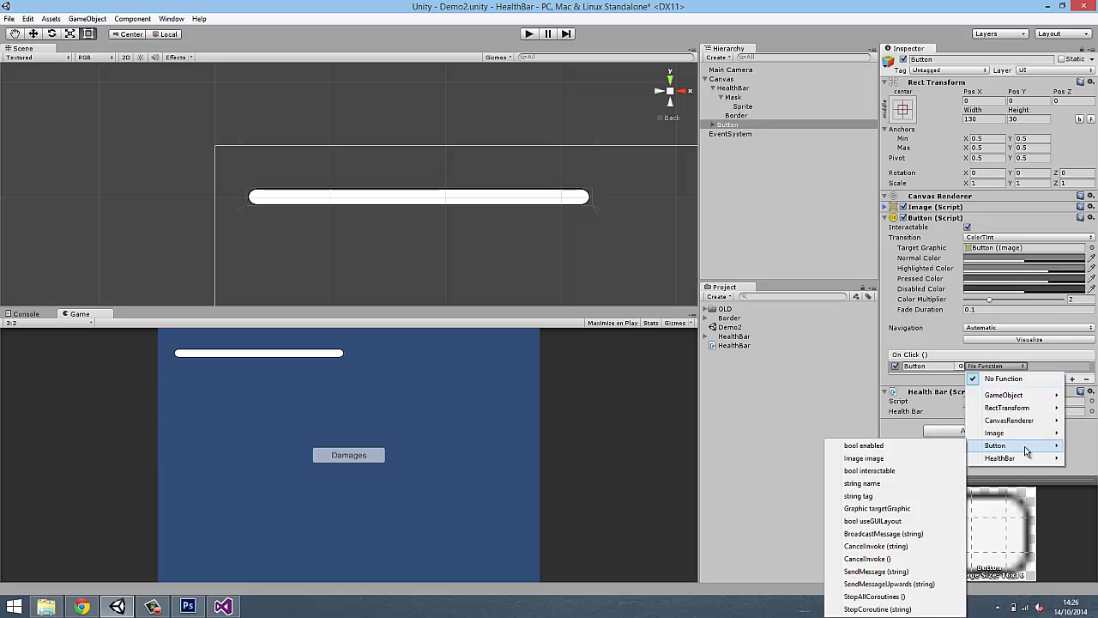
mouse_move(1013, 460)
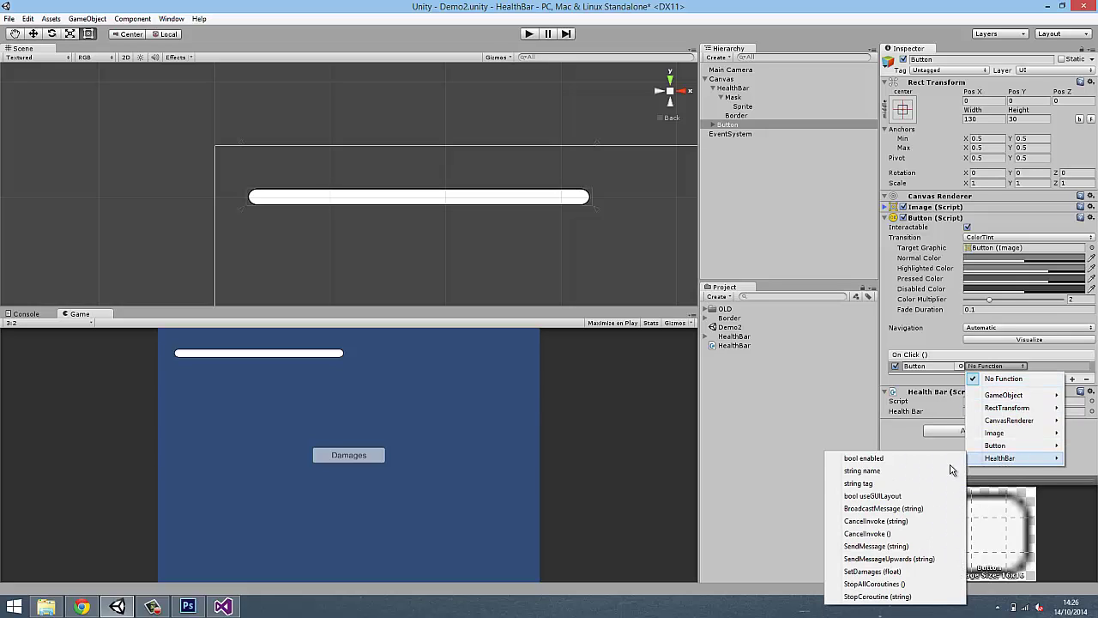
left_click(884, 571)
left_click(1057, 367)
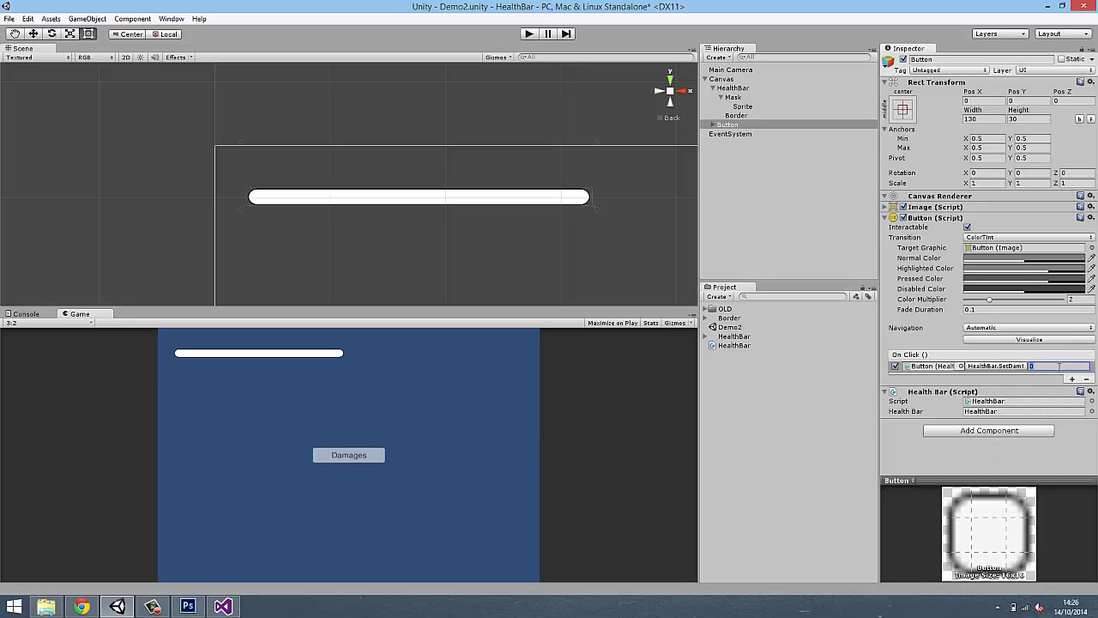
key("BackSpace")
type("1")
Test-play the scene, clicking Damages seven times to drain the bar, then stop and return to HealthBar.cs.
left_click(529, 36)
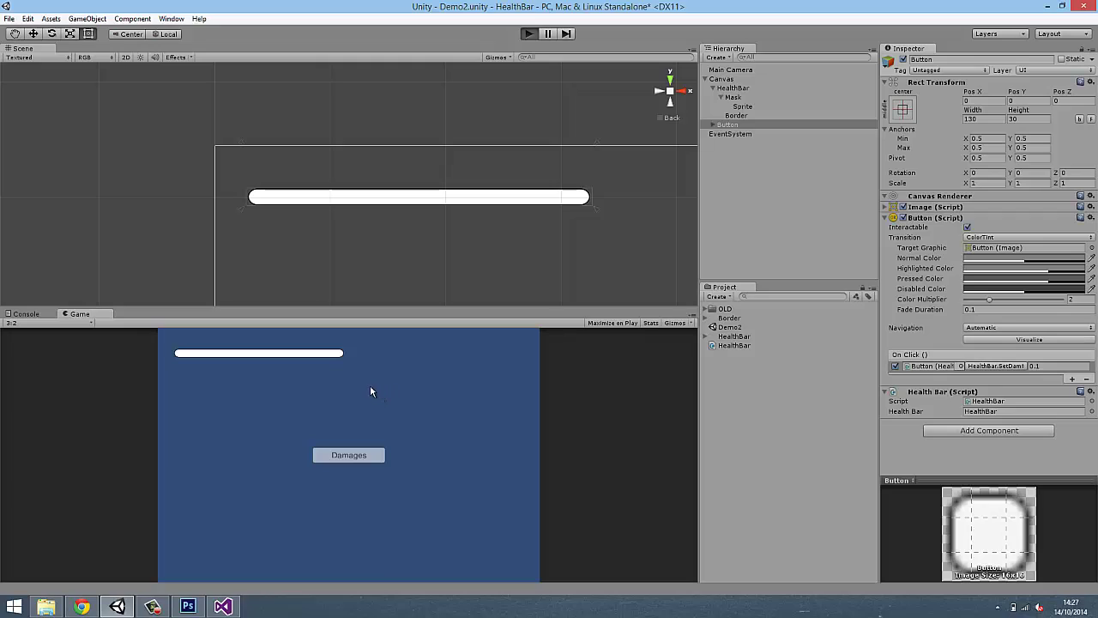
left_click(362, 460)
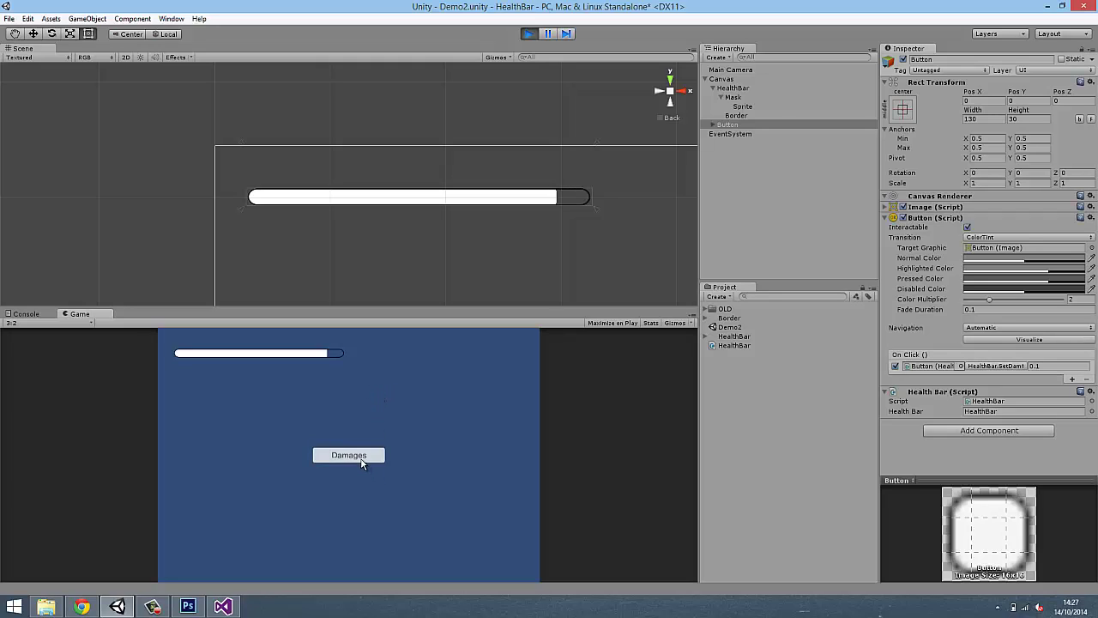
left_click(361, 461)
left_click(362, 461)
left_click(362, 461)
left_click(362, 461)
left_click(362, 461)
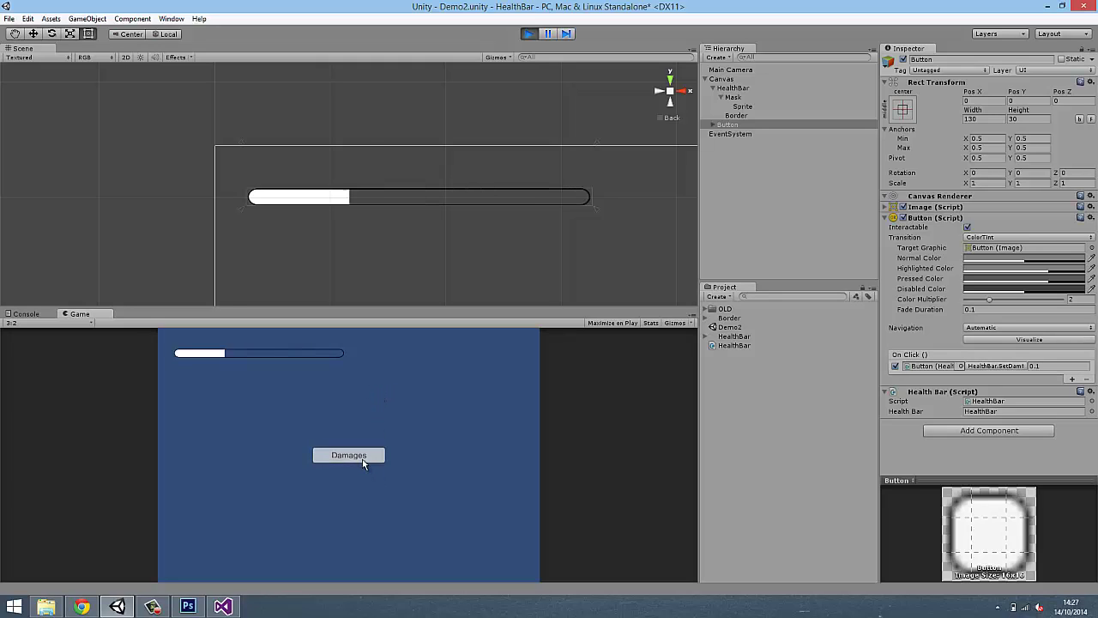
left_click(363, 462)
left_click(363, 463)
left_click(363, 464)
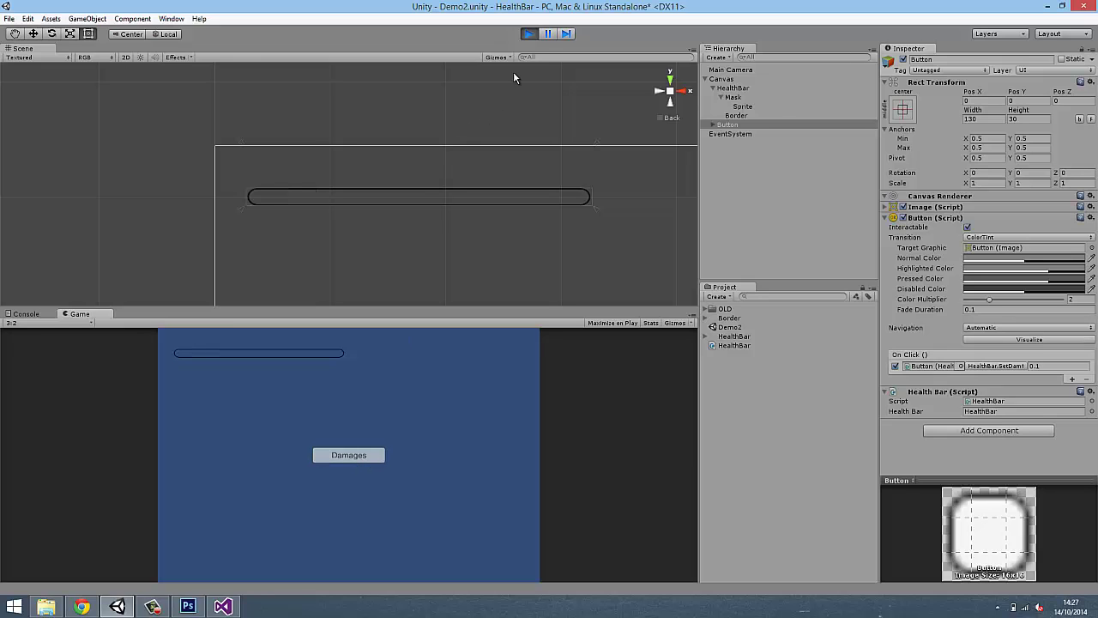
left_click(528, 34)
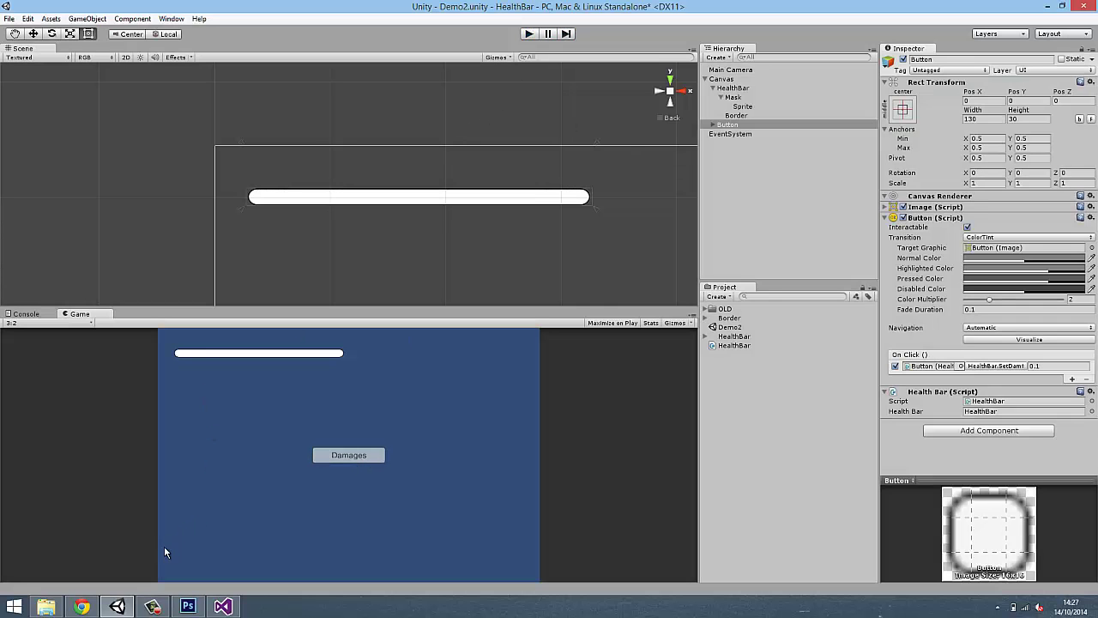
left_click(223, 607)
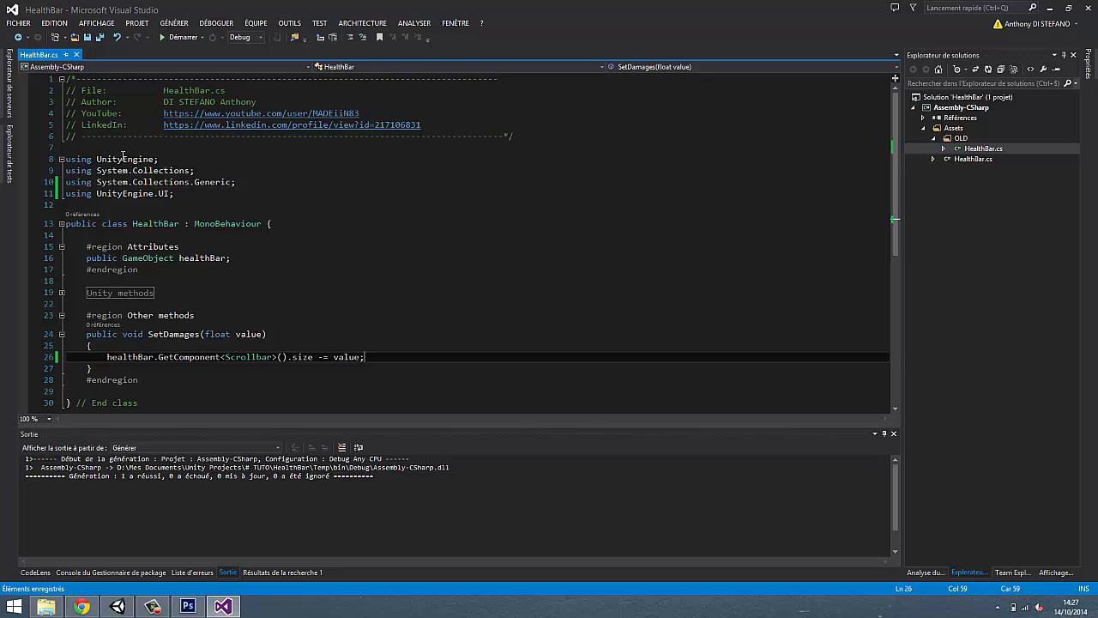
Add public Color goodColor and middleColor fields below the healthBar field.
left_click(241, 259)
key("Return")
key("Return")
key("Up")
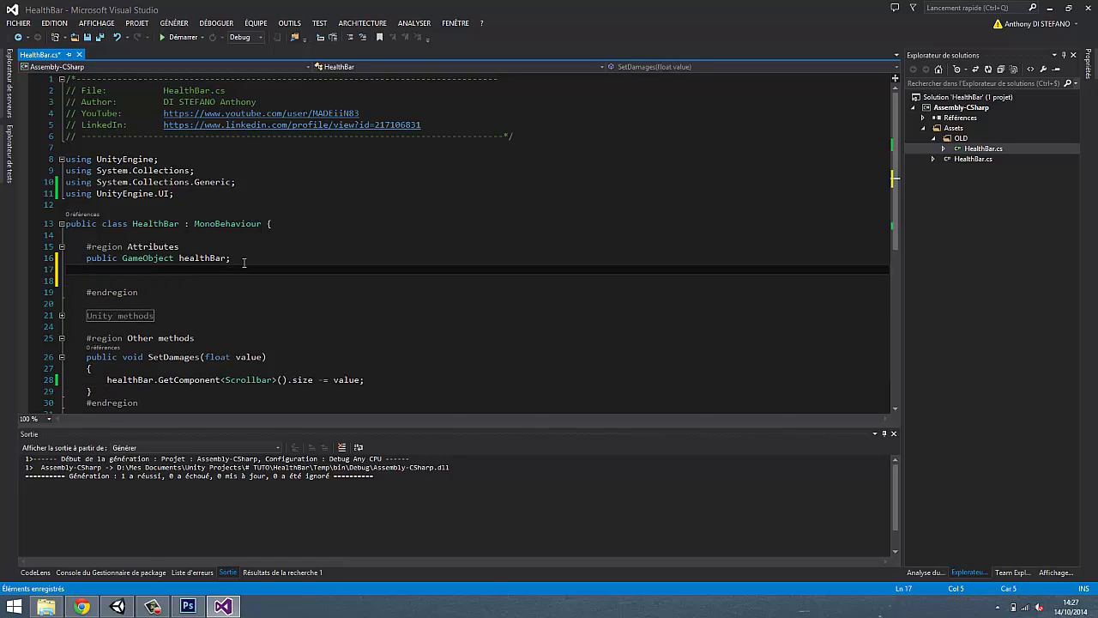
type("public Color g")
type("oodColor;")
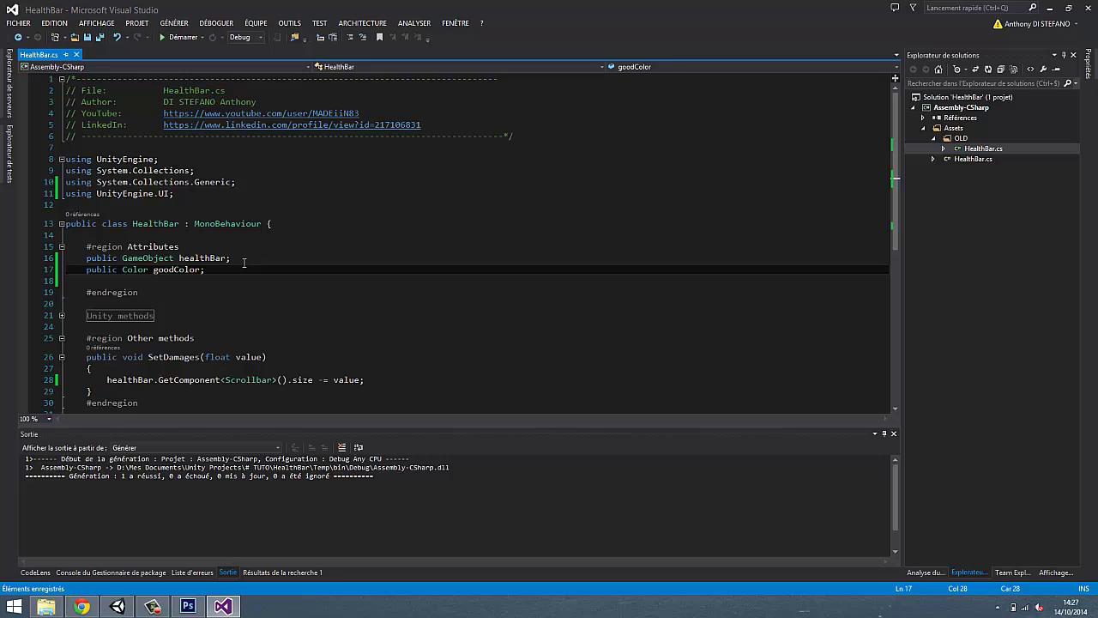
key("Return")
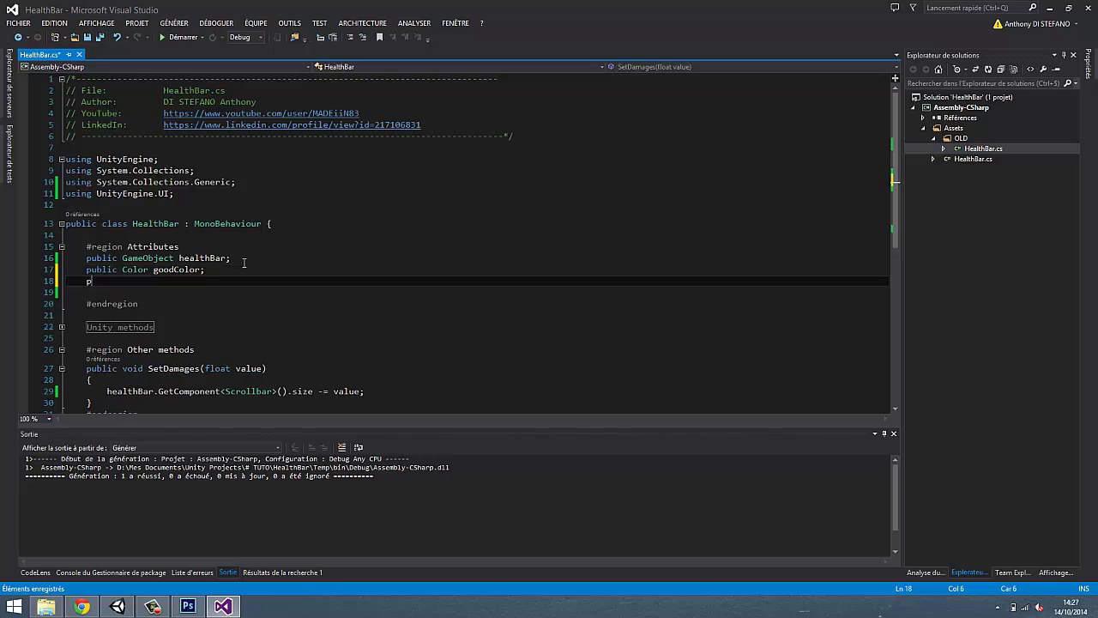
type("public Color middl")
type("eColor;")
key("Return")
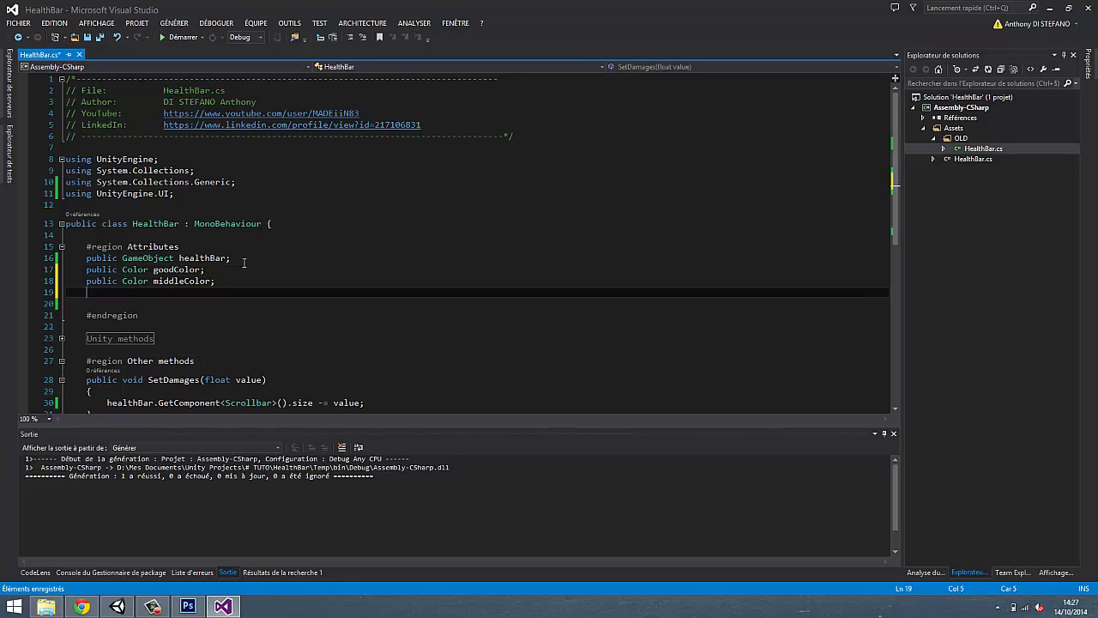
Add a public Color badColor field, fix its capitalisation and remove the extra blank line.
type("public Color bad")
type("Color;")
scroll(244, 263, "down", 1)
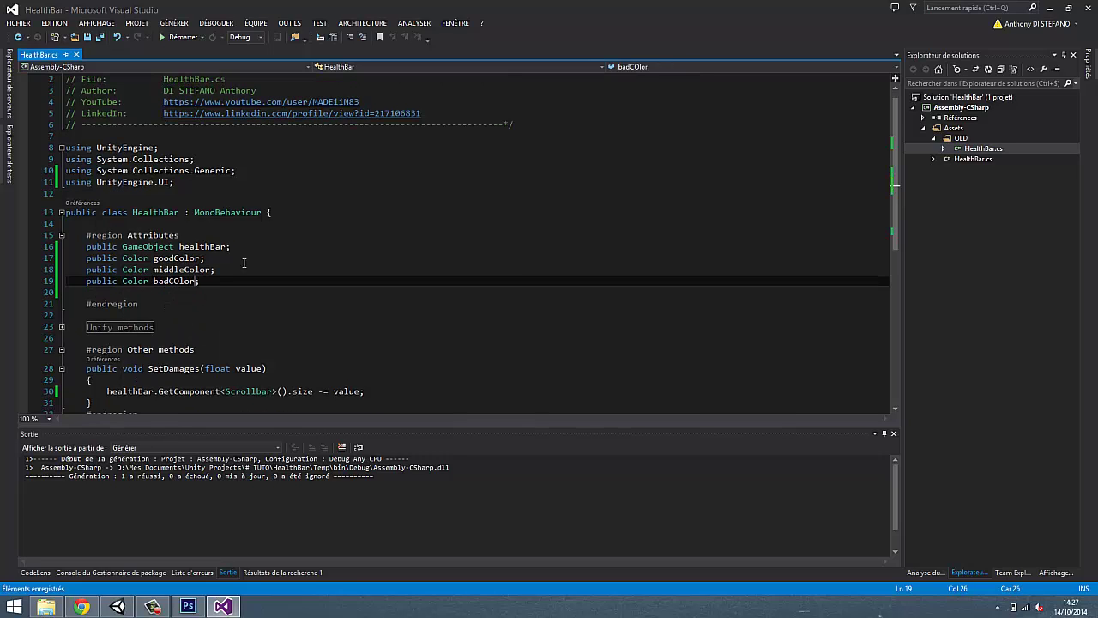
key("BackSpace")
key("BackSpace")
key("BackSpace")
type("olor")
left_click(195, 296)
key("Delete")
scroll(210, 296, "down", 3)
Add an empty void SetColor() method after SetDamages.
left_click(201, 289)
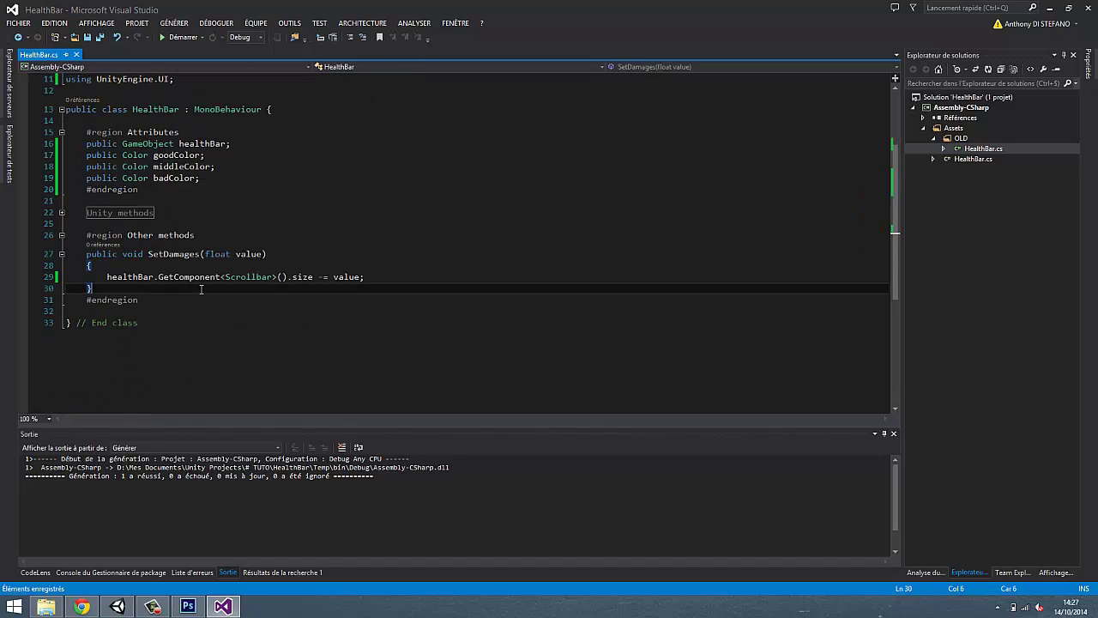
key("Return")
key("Return")
type("void ")
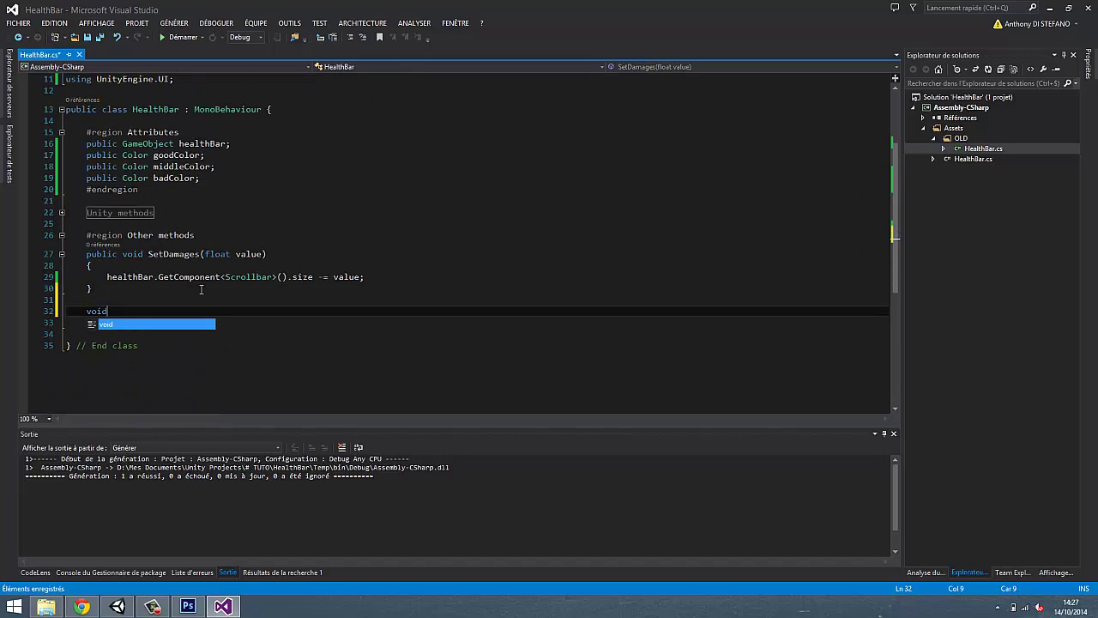
type("SetColor")
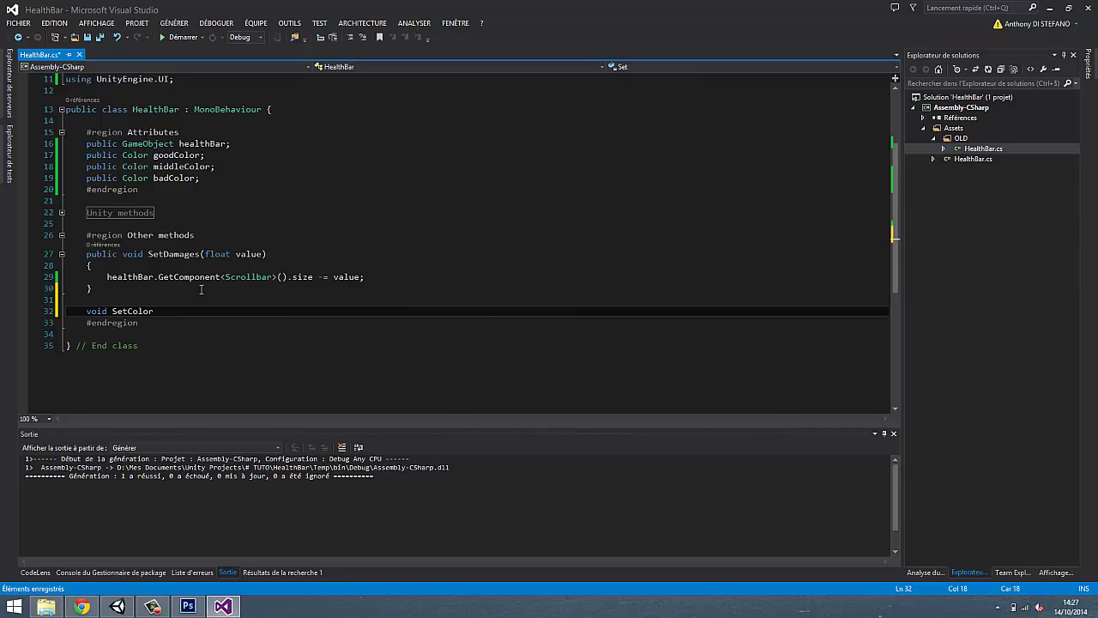
type("()")
key("Return")
type("{")
key("Return")
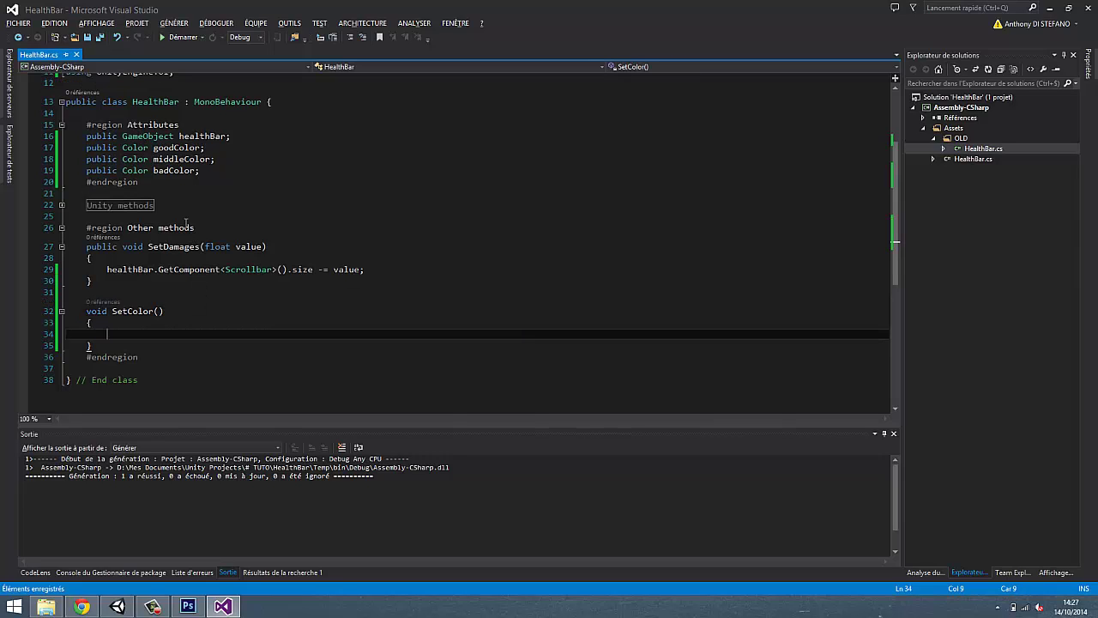
Call SetColor(value); at the end of SetDamages after the size reduction.
left_click(386, 271)
key("Return")
key("Return")
type("SetColor")
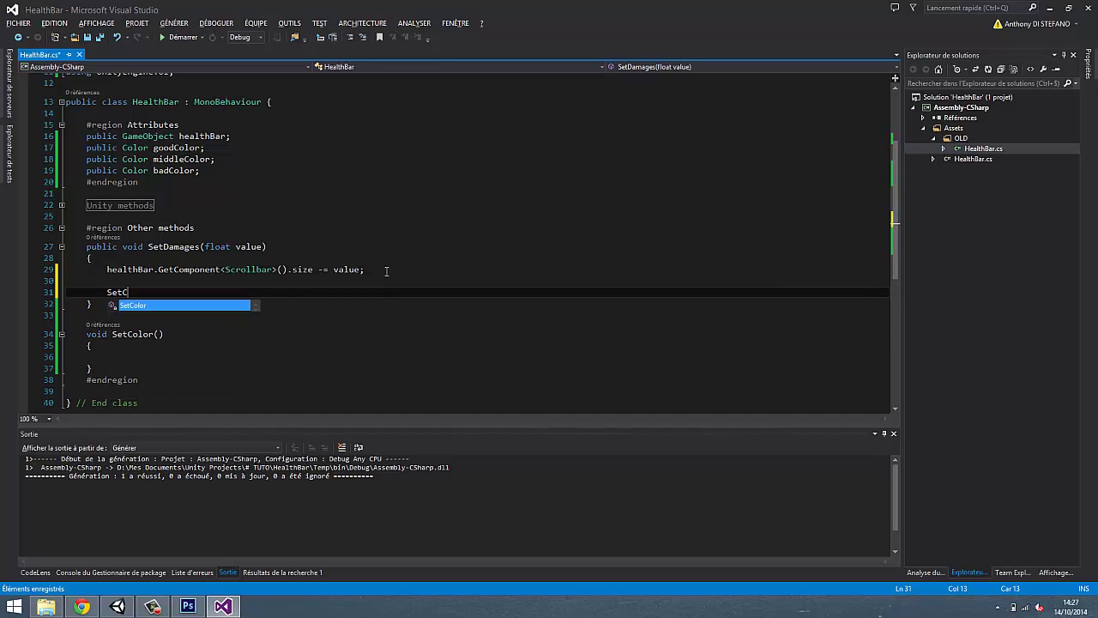
type("(value)")
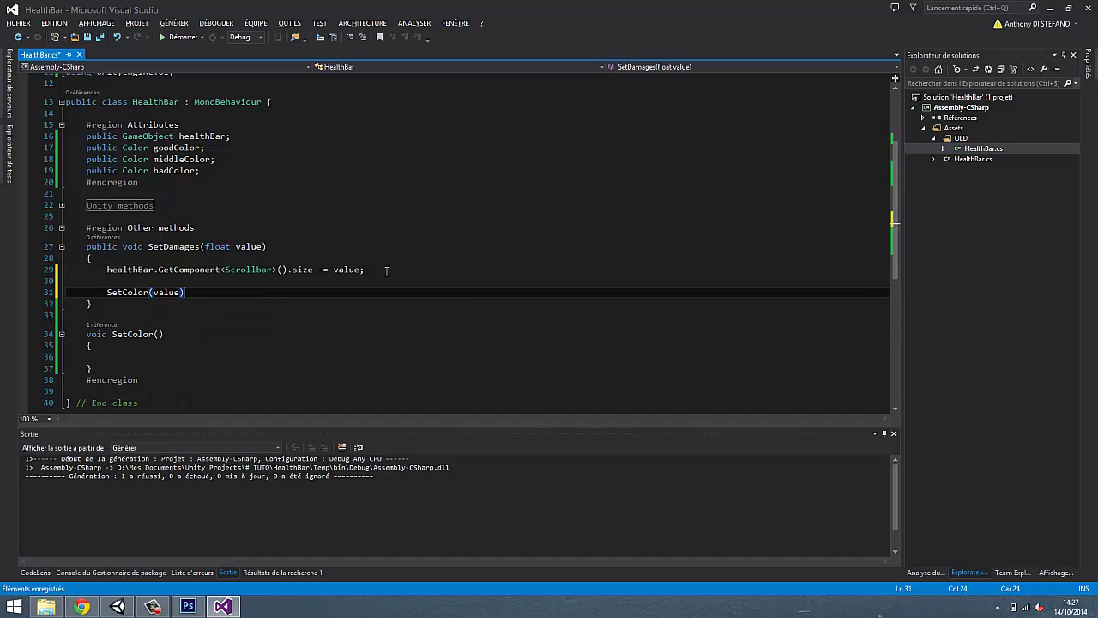
type(";")
Give SetColor a float value parameter and begin an if (value > 0.5f) block.
left_click(159, 334)
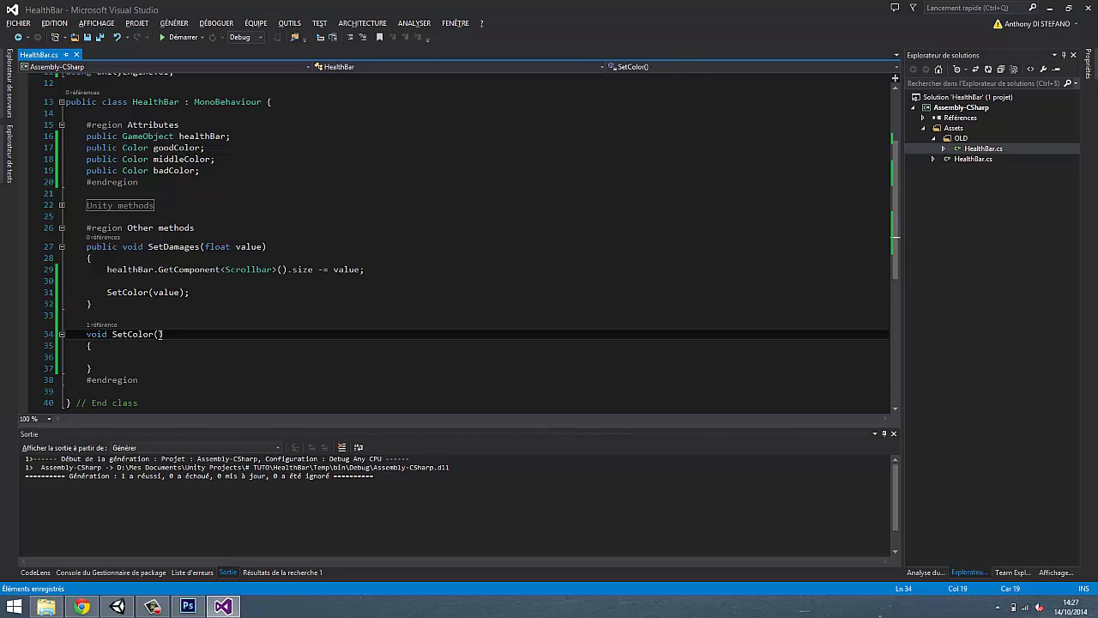
type("float value")
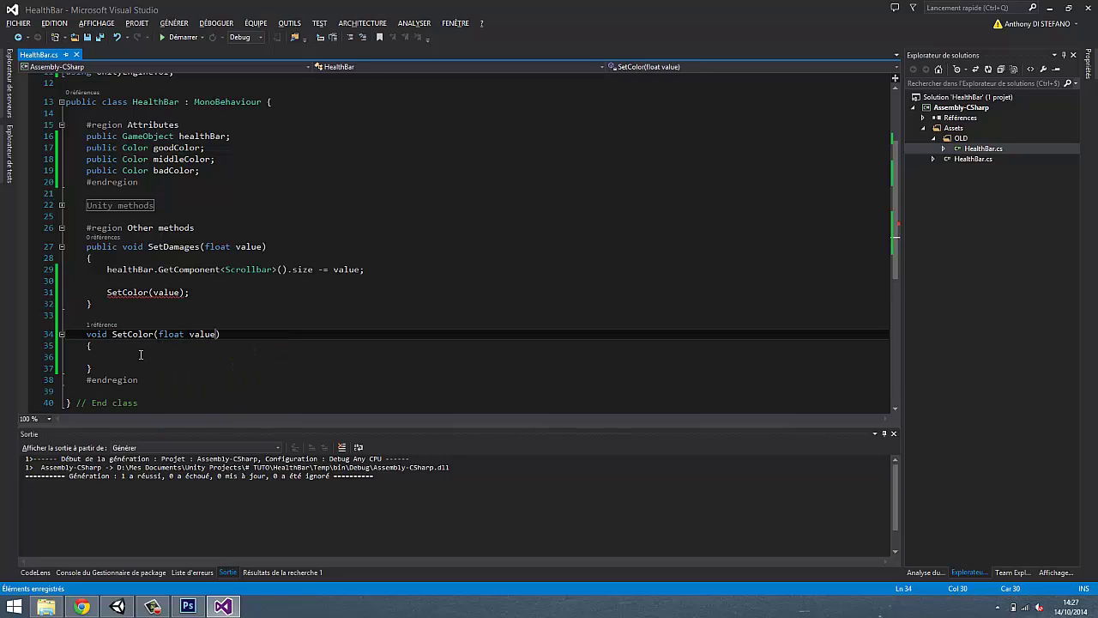
left_click(140, 356)
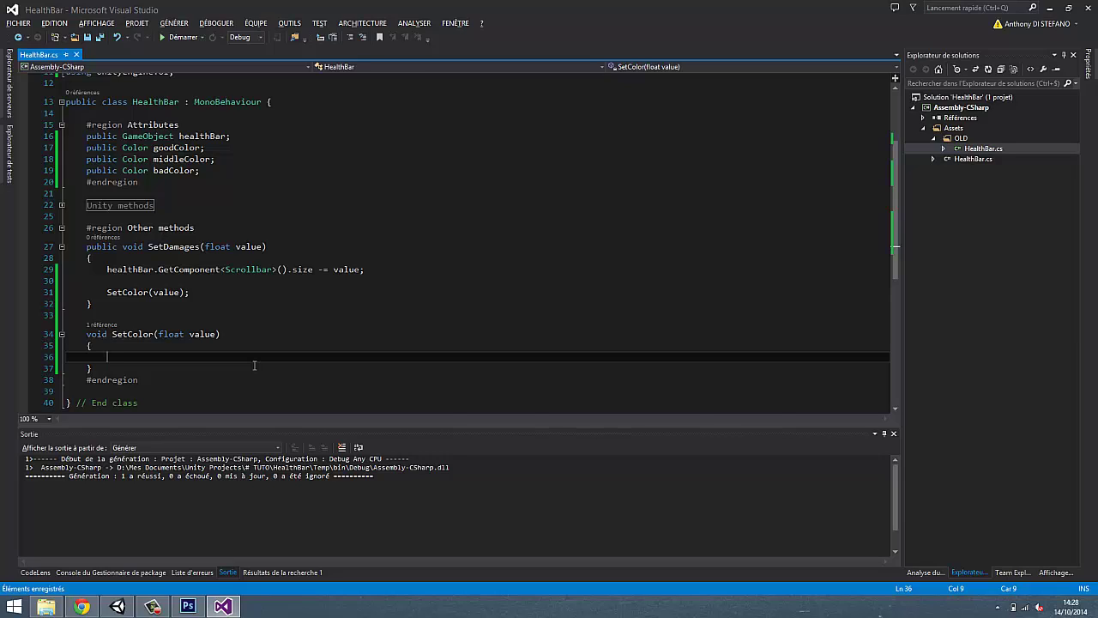
type("if(")
type("value >=")
type(" 0.5f)")
type("{")
Inside the if block, start a healthBar.transform child-lookup statement using IntelliSense.
key("Return")
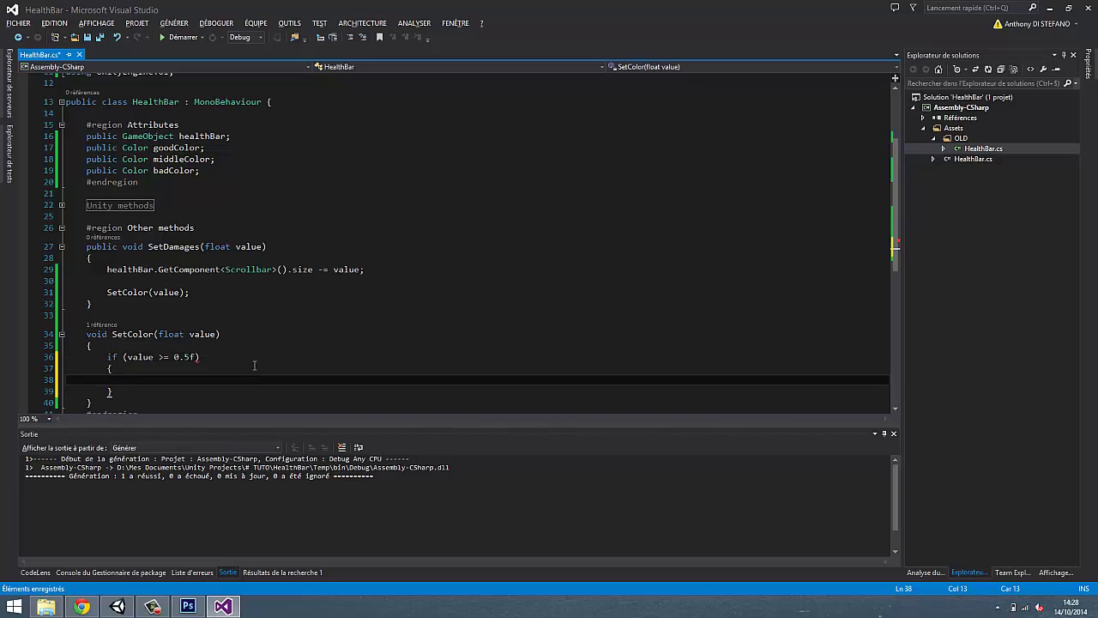
scroll(210, 151, "down", 1)
double_click(176, 114)
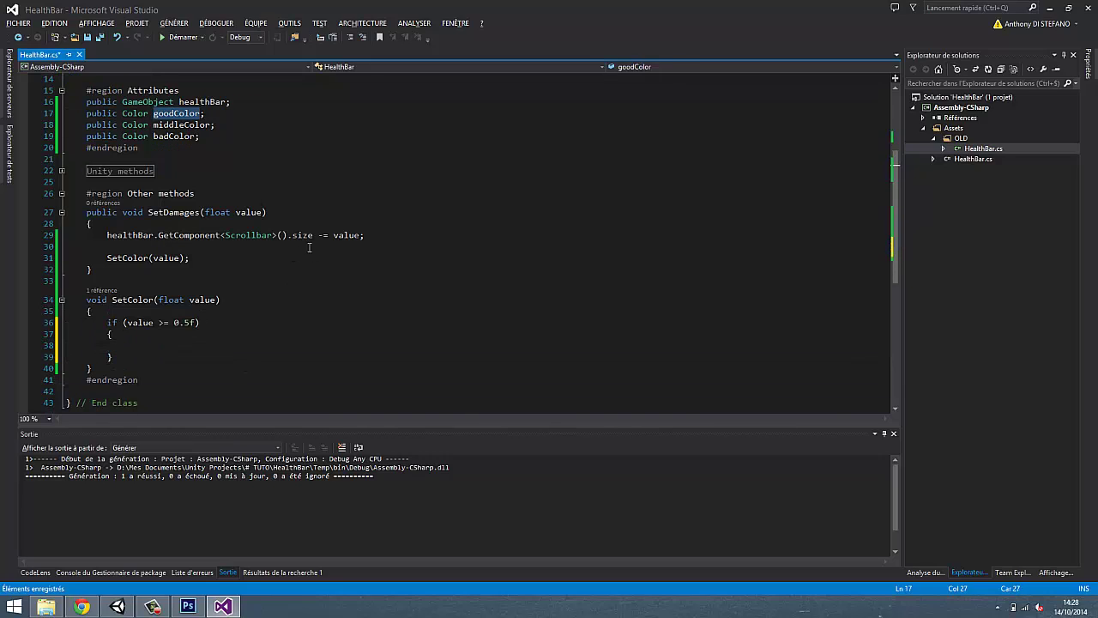
left_click(204, 343)
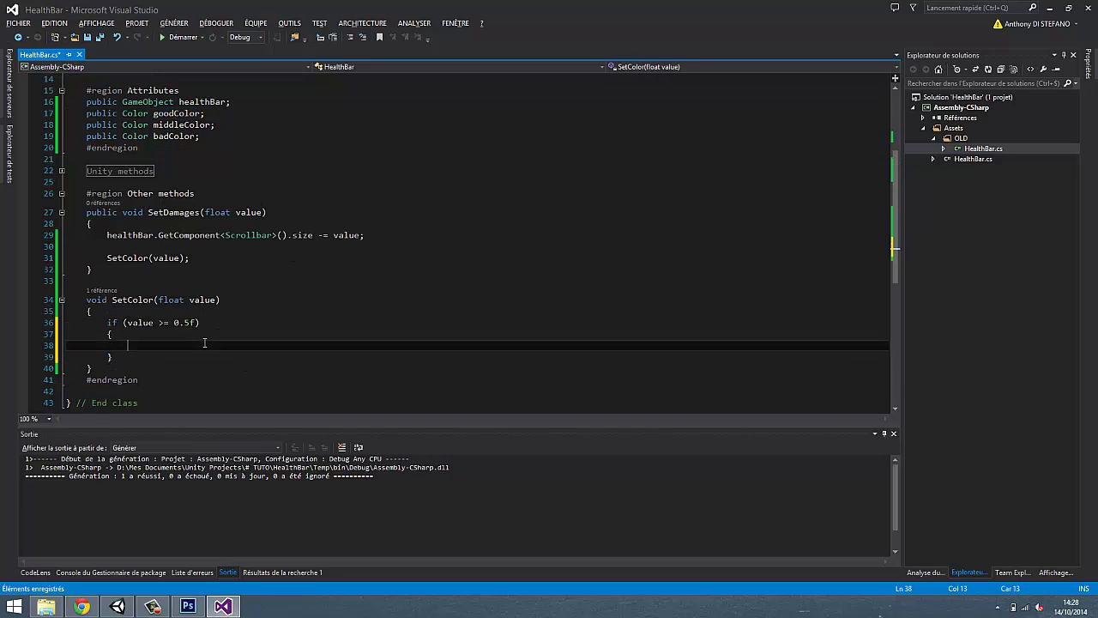
type("Heal")
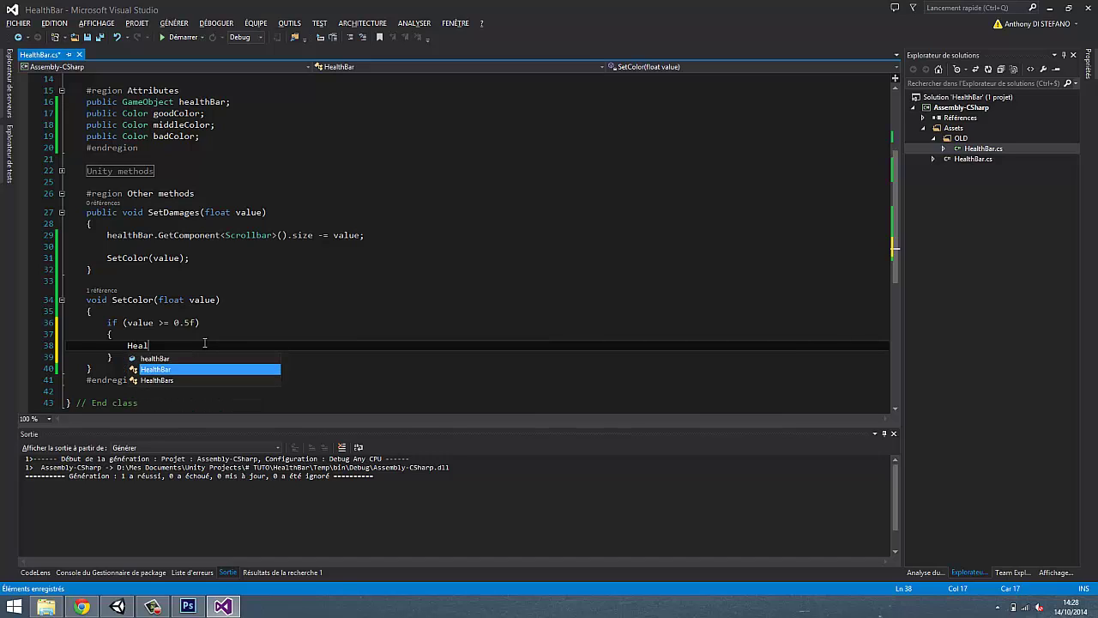
key("Tab")
type(".")
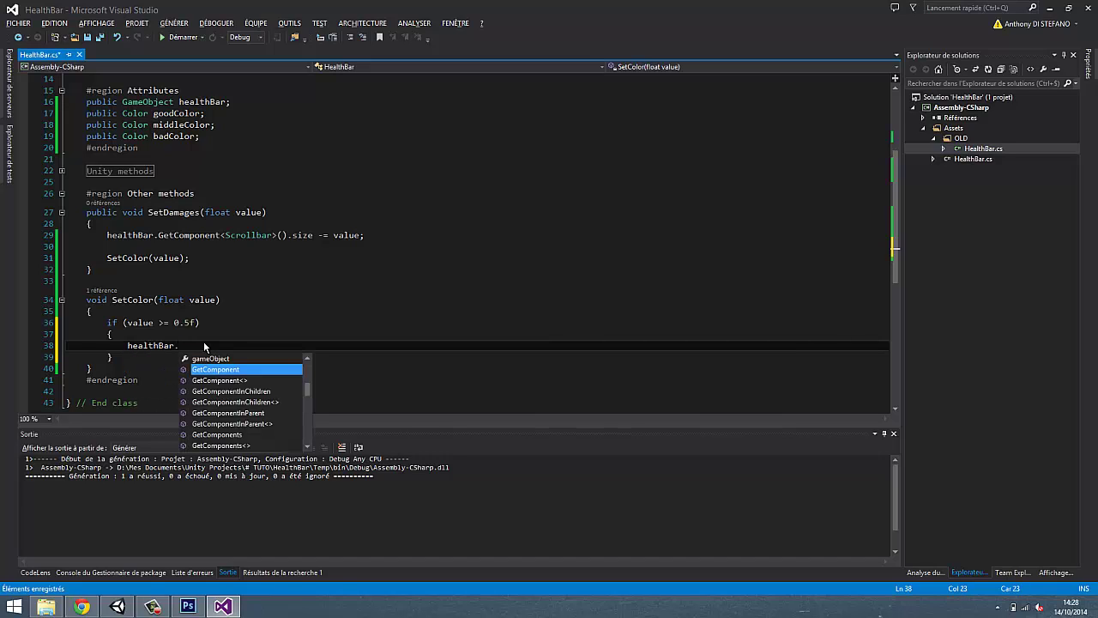
type("Findc")
key("ctrl+BackSpace")
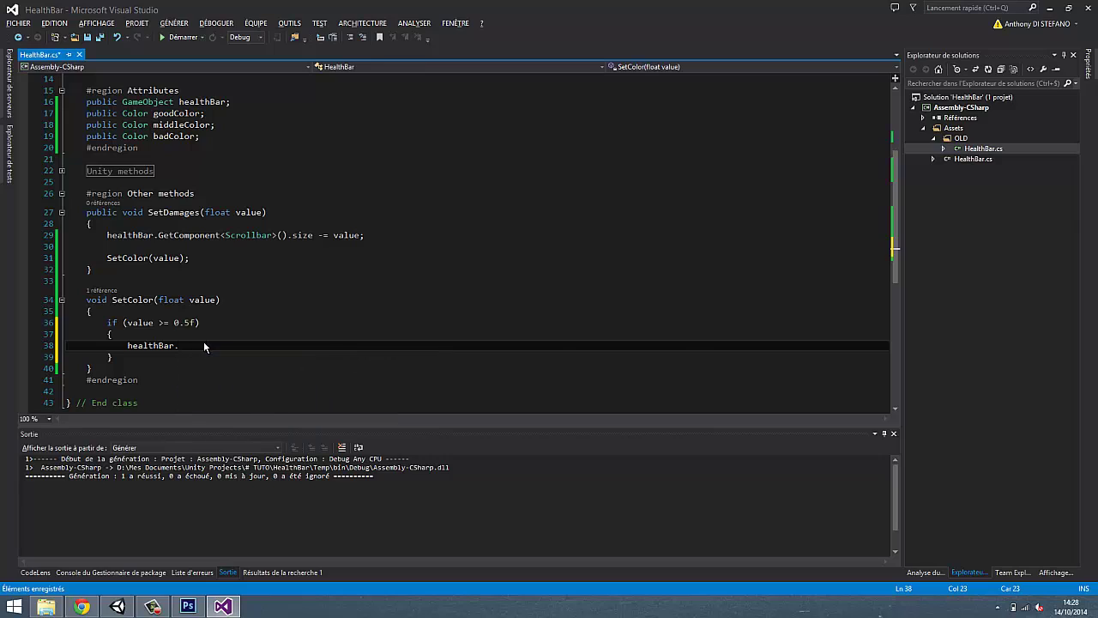
key("Tab")
type(".Fnd")
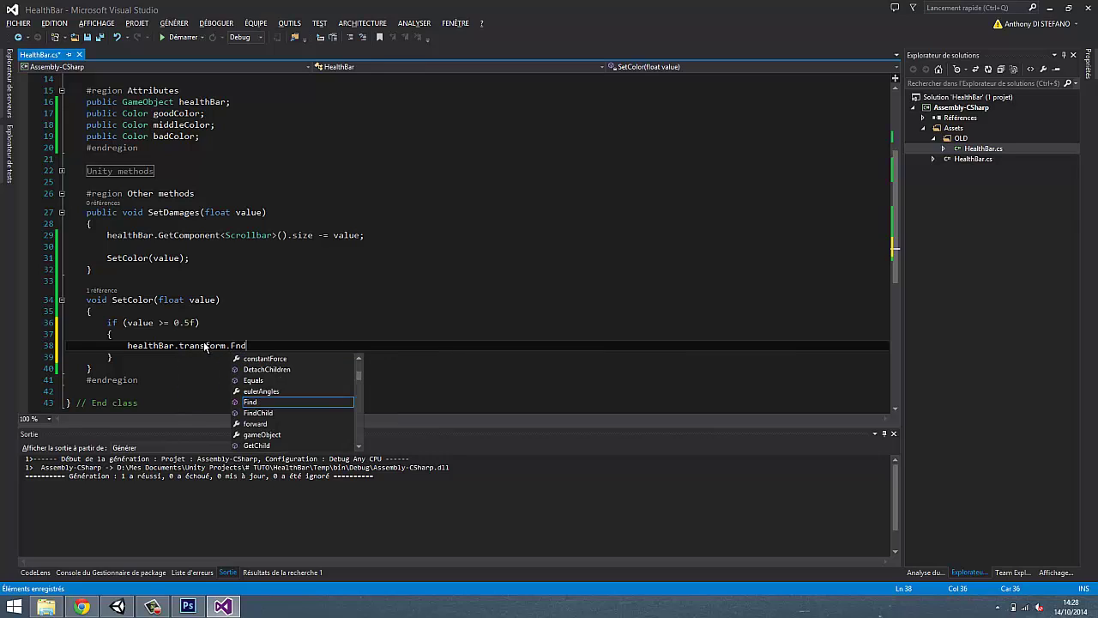
type("c(\"")
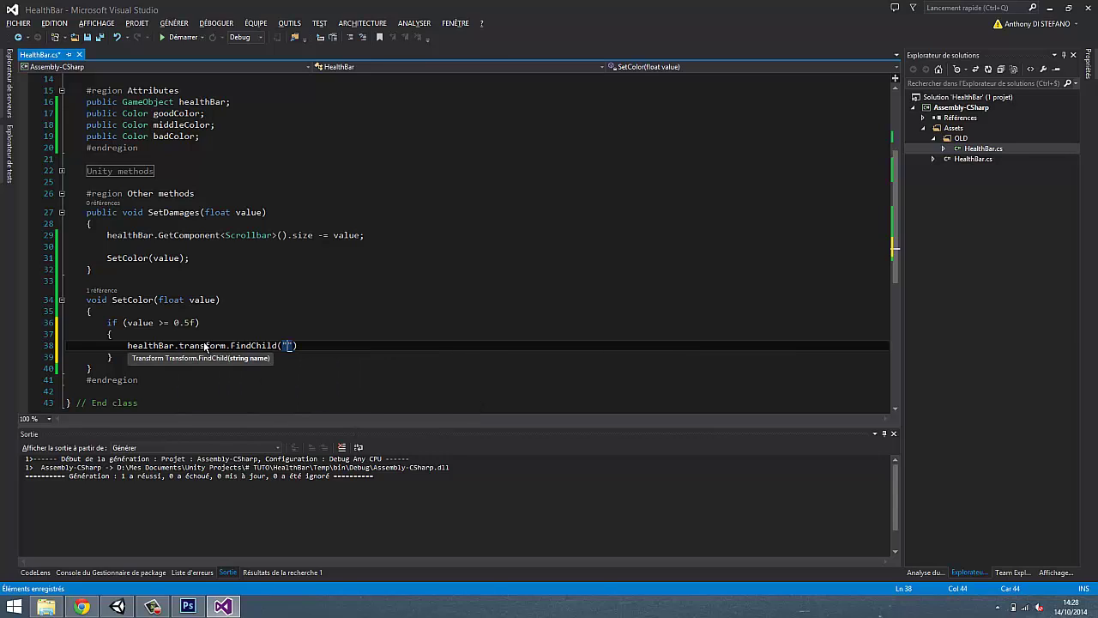
Check the Mask and Sprite child names in Unity, then finish setting the Sprite Image's color to goodColor.
key("alt+Tab")
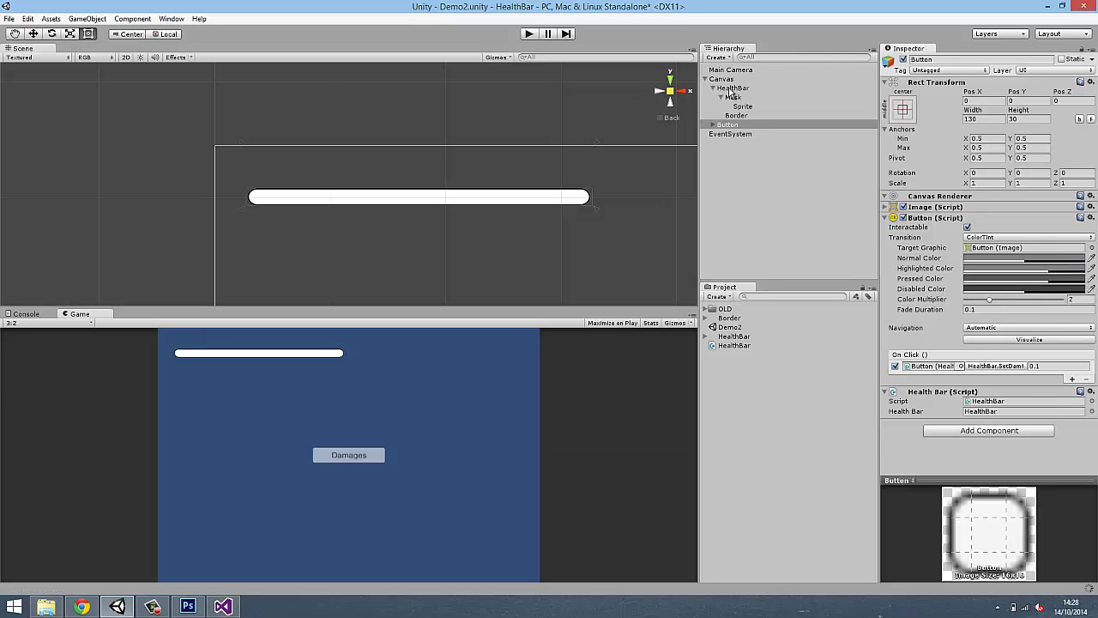
left_click(734, 89)
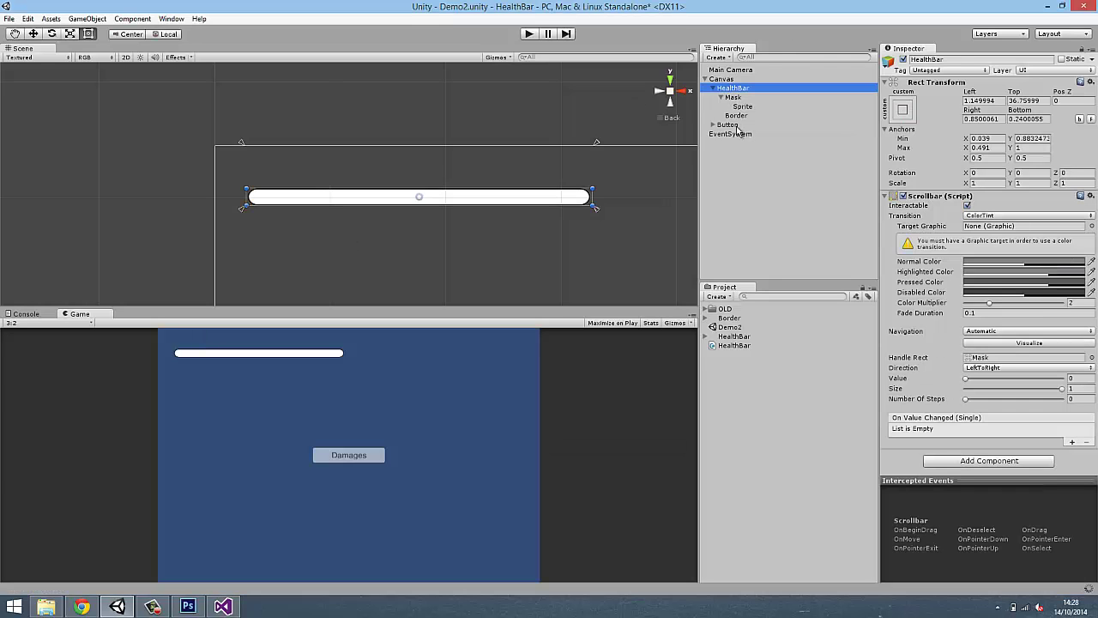
left_click(755, 107)
key("alt+Tab")
type("M")
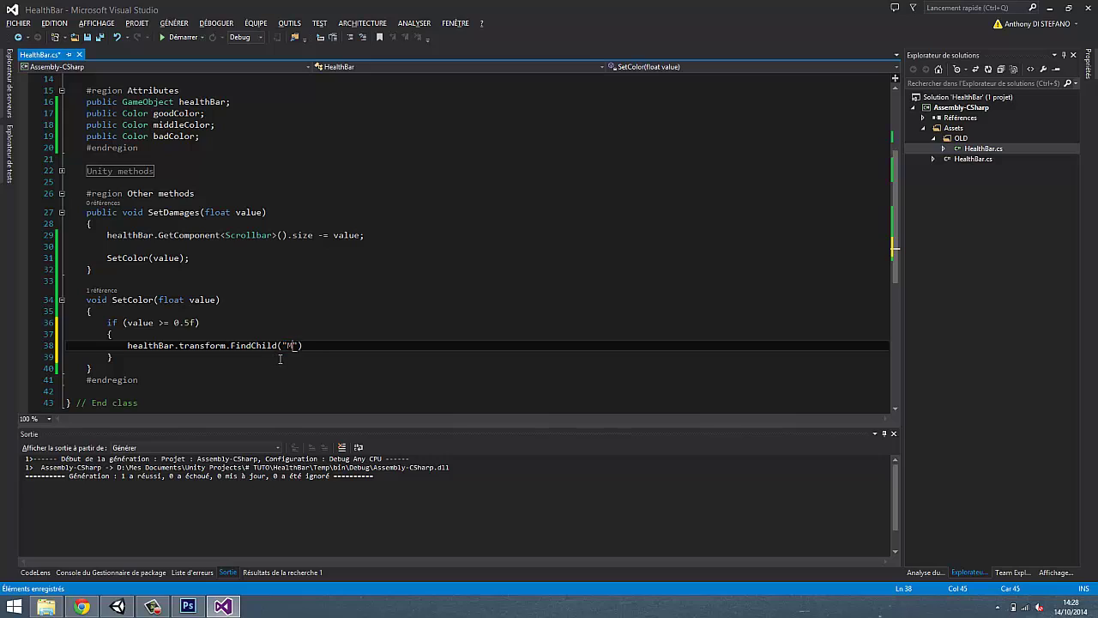
type("ask\").Find")
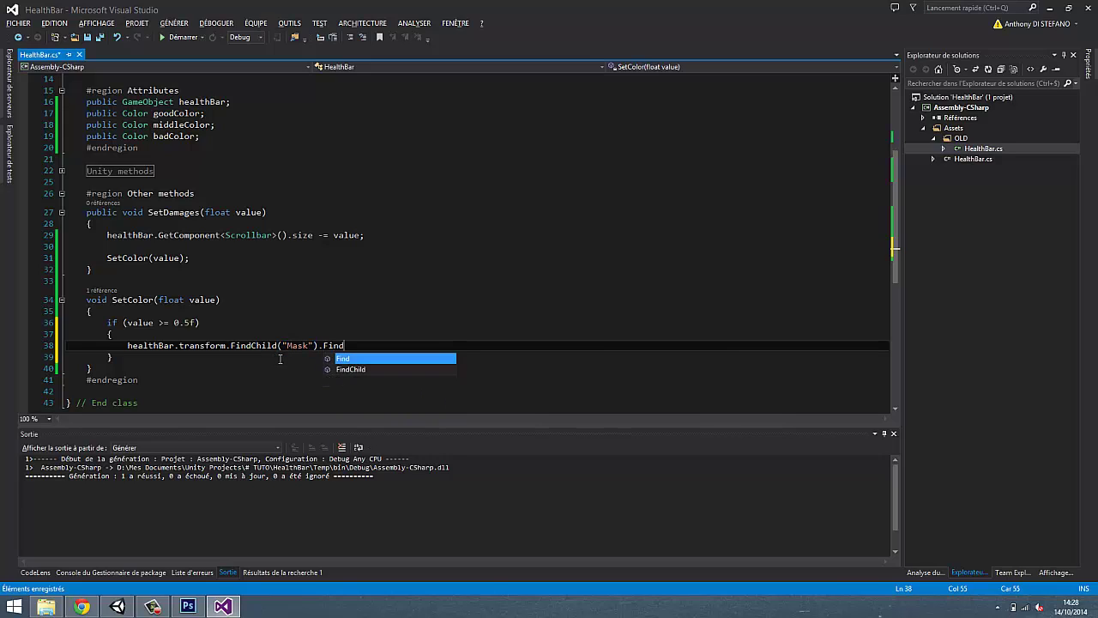
type("ch(\"Spr")
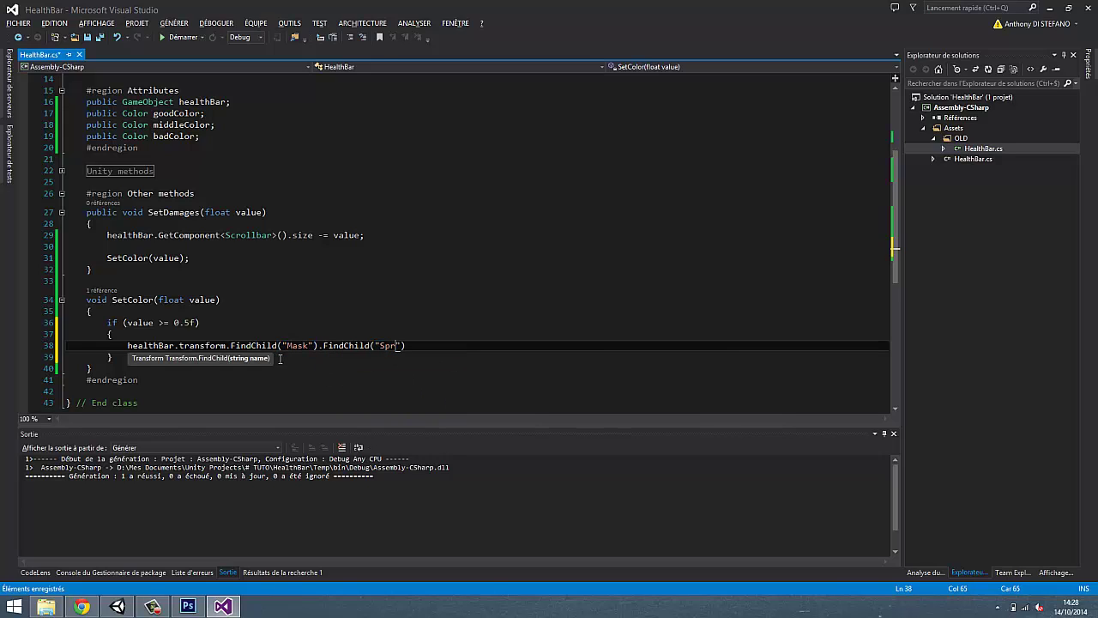
type("ite).getc<")
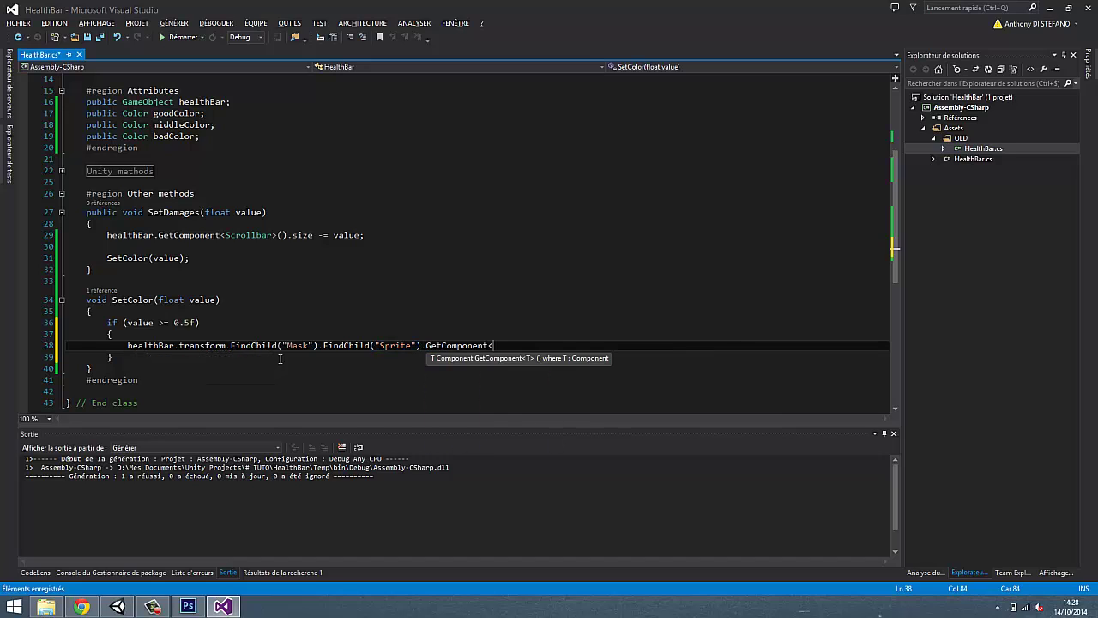
type("Im")
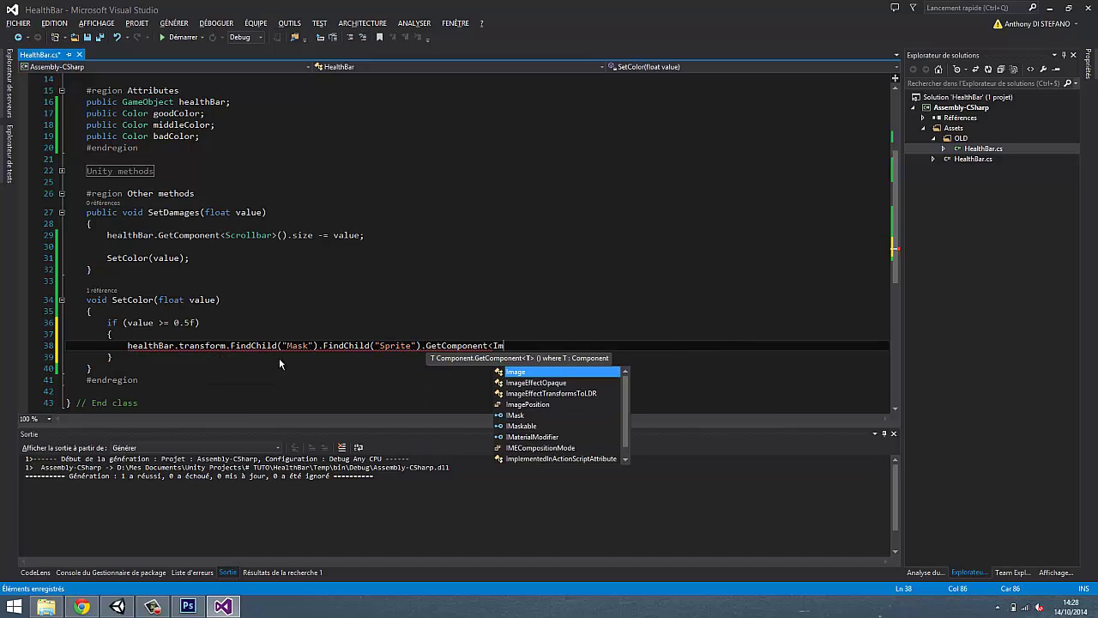
type("age>()")
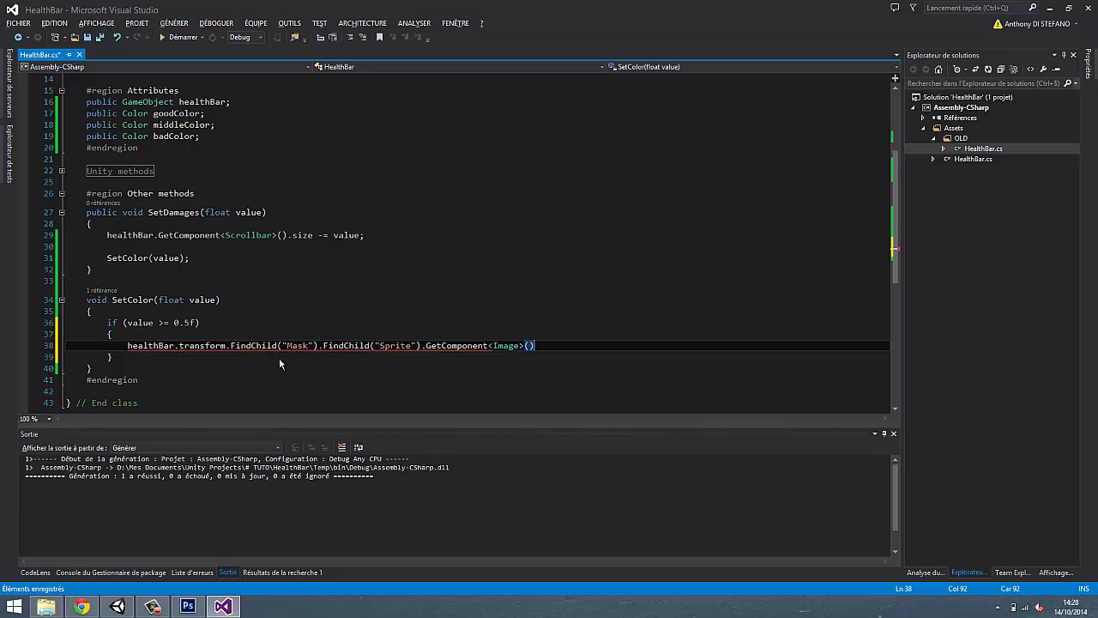
type(".color = ")
type("goodColor;")
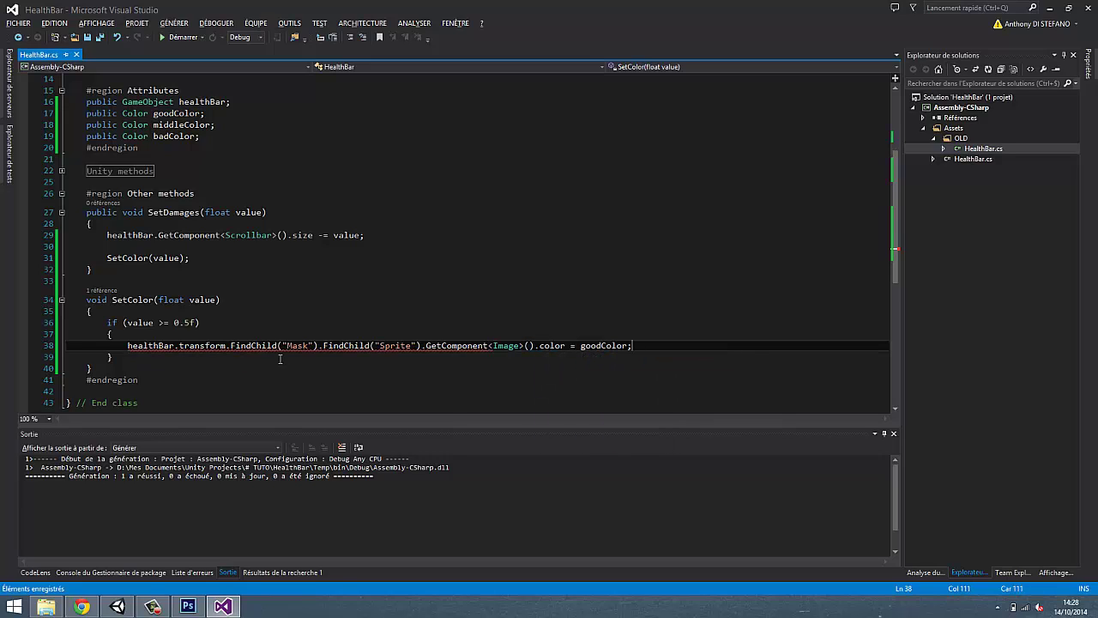
key("shift+Home")
key("ctrl+c")
Add an else if (value >= 0.25f && value < 0.5f) branch assigning middleColor.
left_click(276, 357)
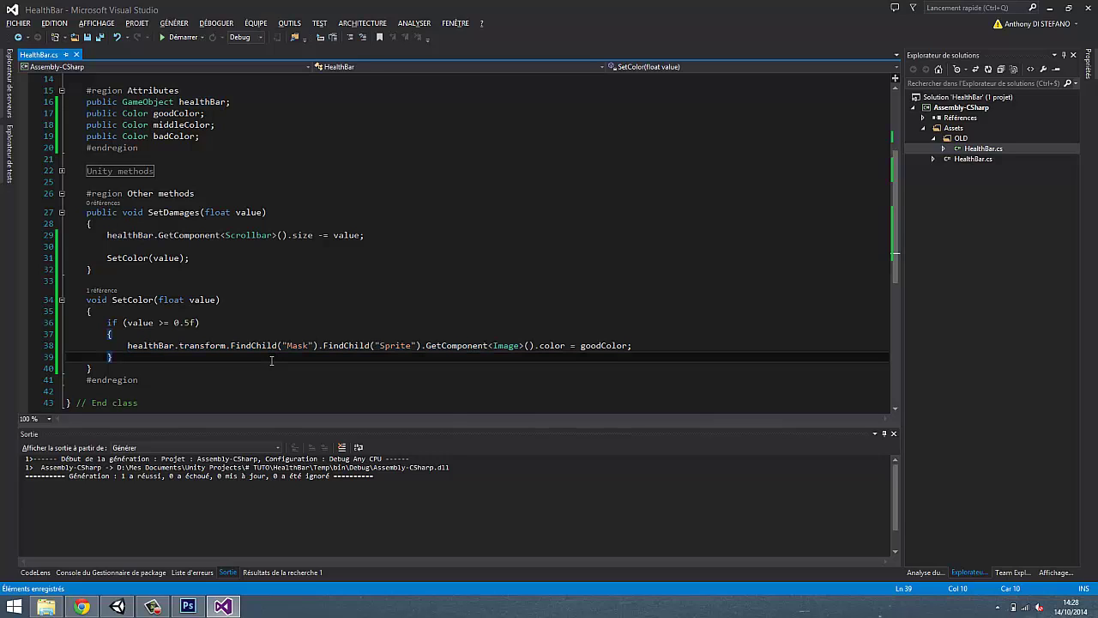
type(" else if(")
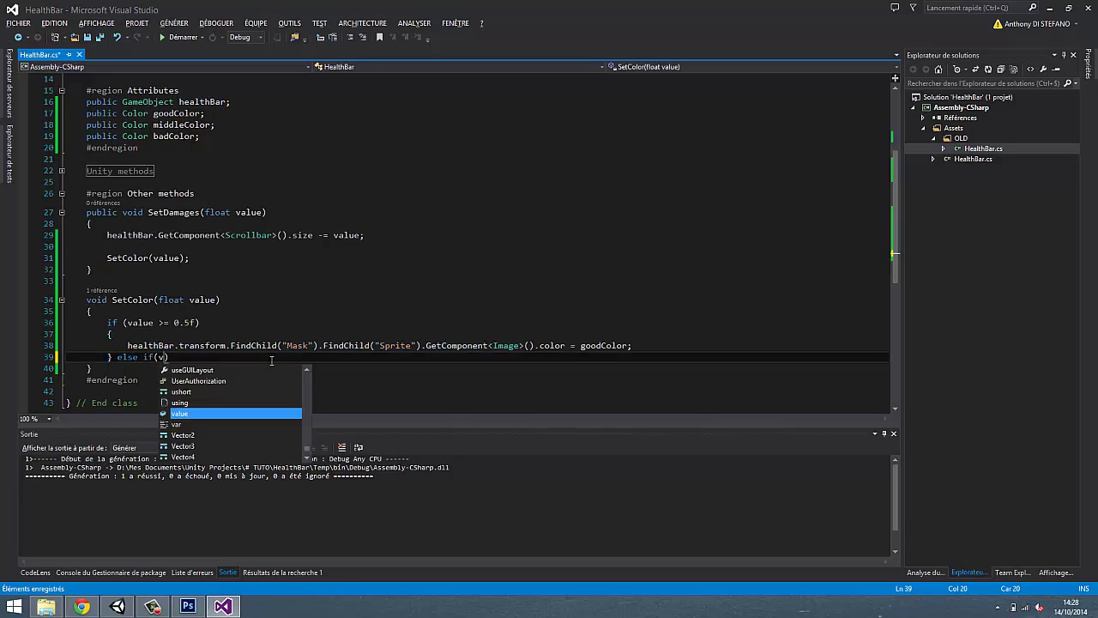
type("value>=")
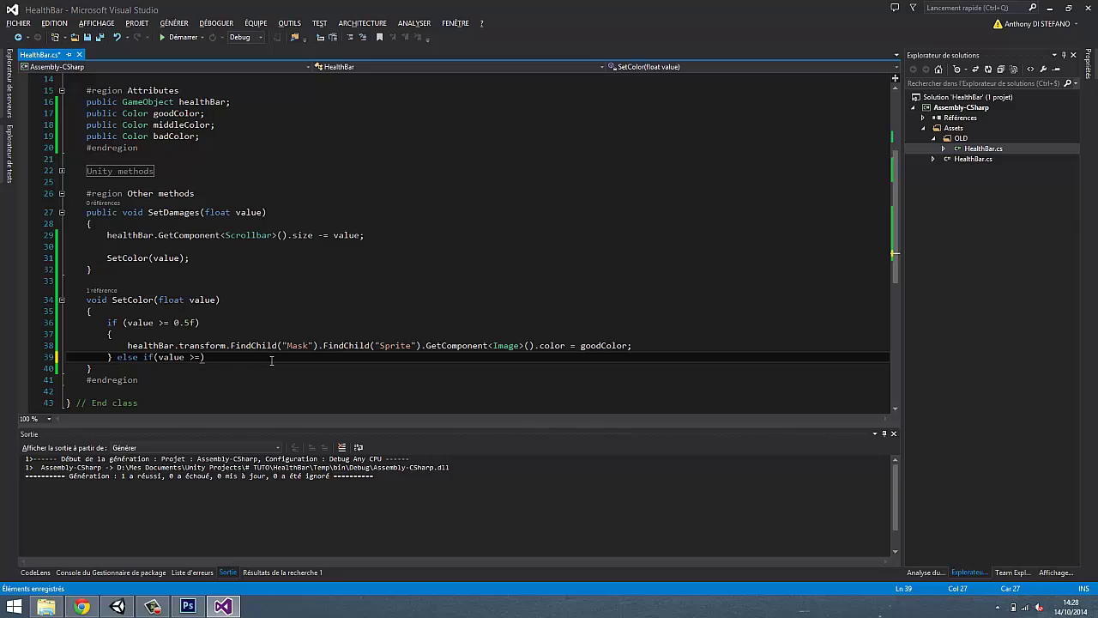
type("0.25f")
type(" && value")
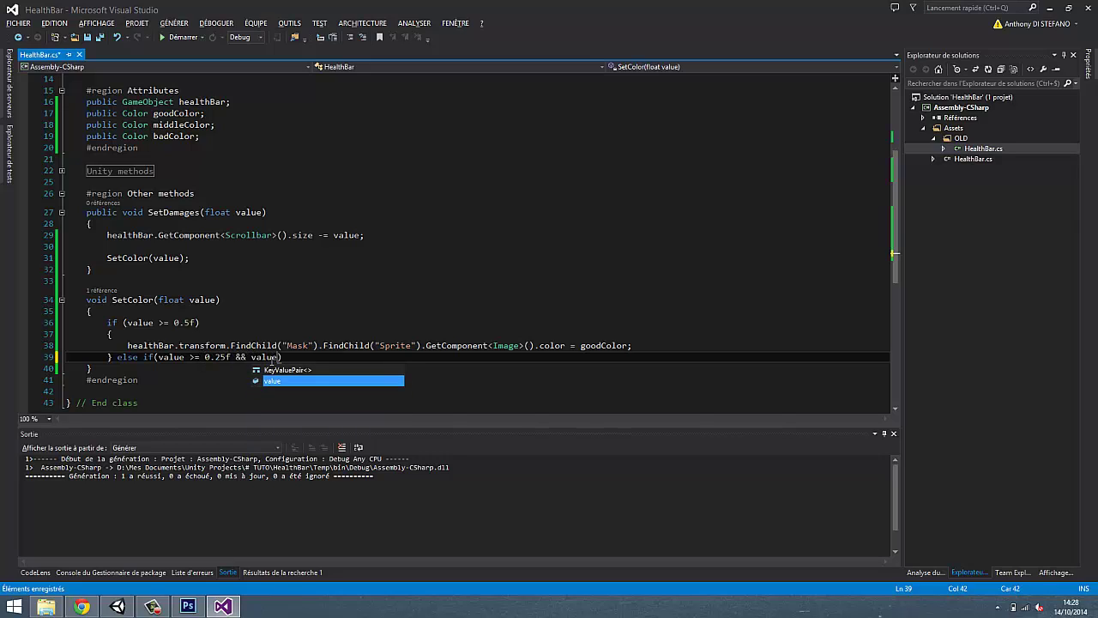
type(" < 0.5f)")
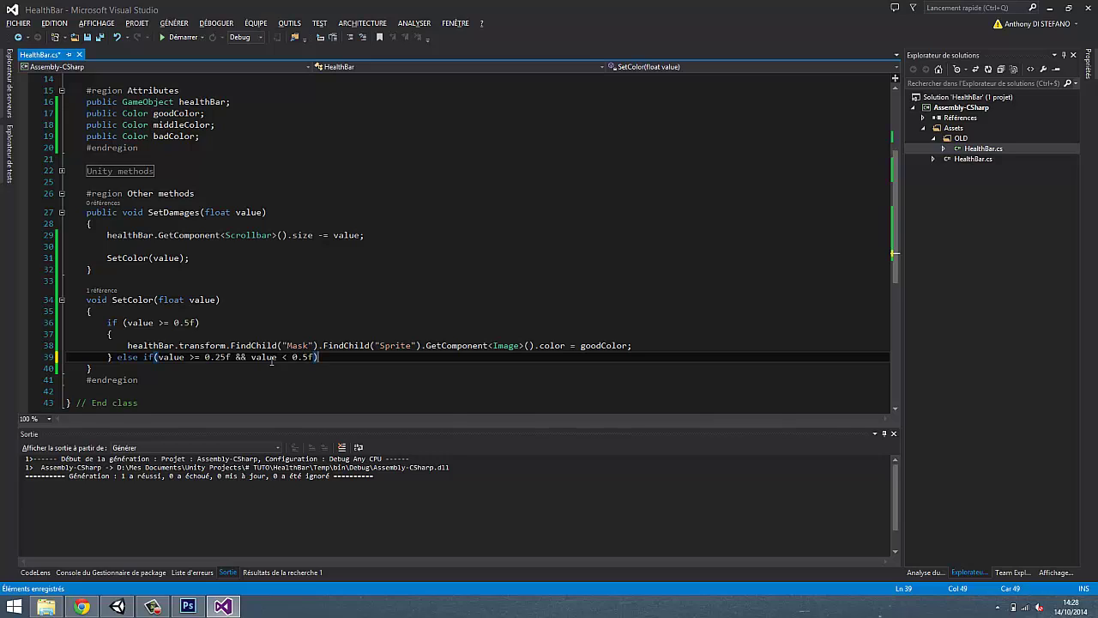
type(" {")
key("Return")
key("ctrl+v")
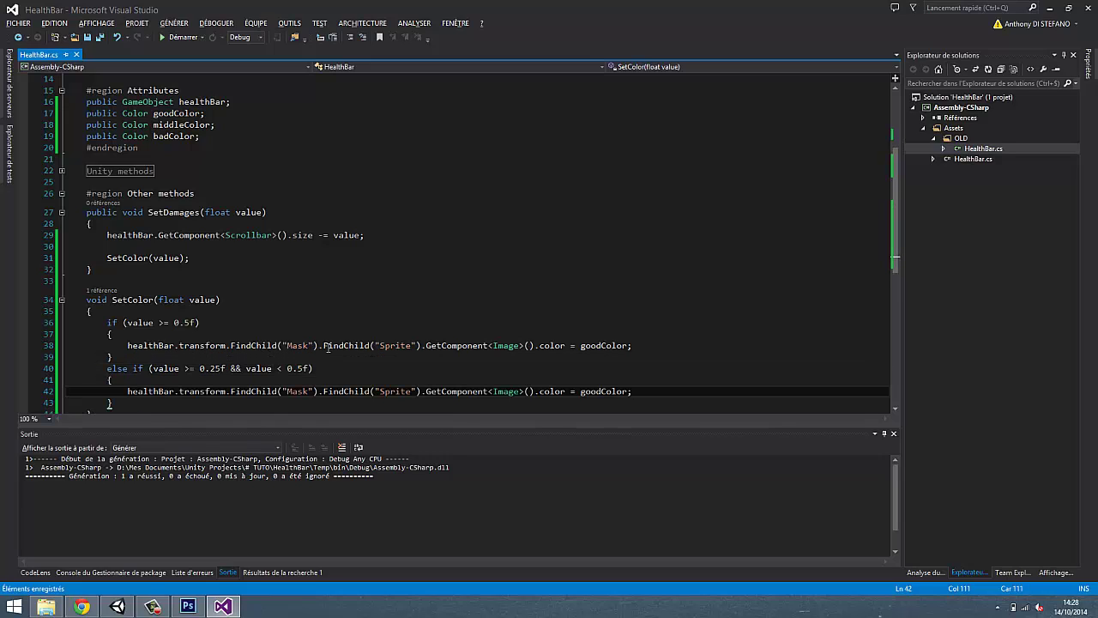
key("ctrl+BackSpace")
type("m")
key("Tab")
type(";")
Add an else branch with the pasted colour assignment and save the script.
key("Down")
key("Return")
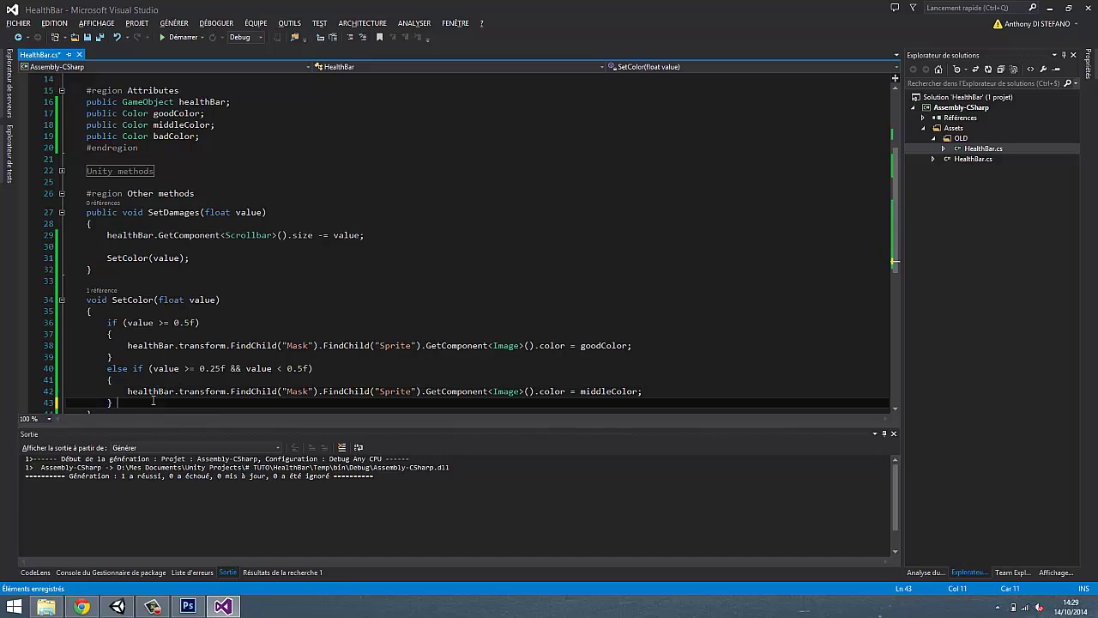
type("else")
key("Return")
type("{")
key("Return")
key("ctrl+v")
key("ctrl+s")
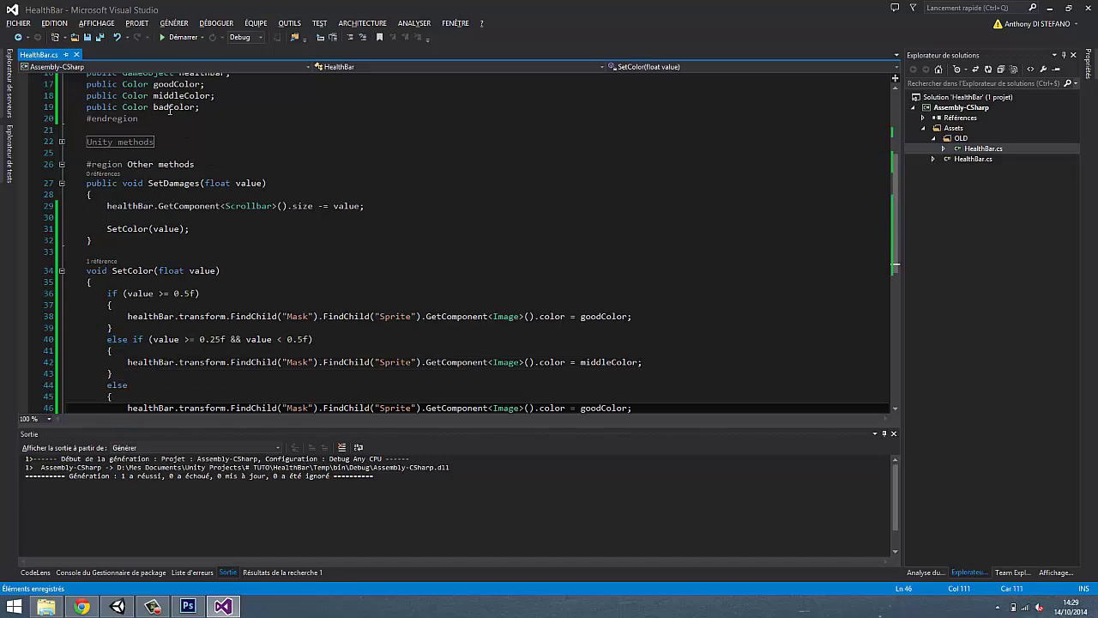
Change the else branch's colour to badColor and start playing the scene in Unity.
double_click(169, 107)
key("ctrl+c")
scroll(600, 335, "down", 2)
double_click(604, 338)
key("ctrl+v")
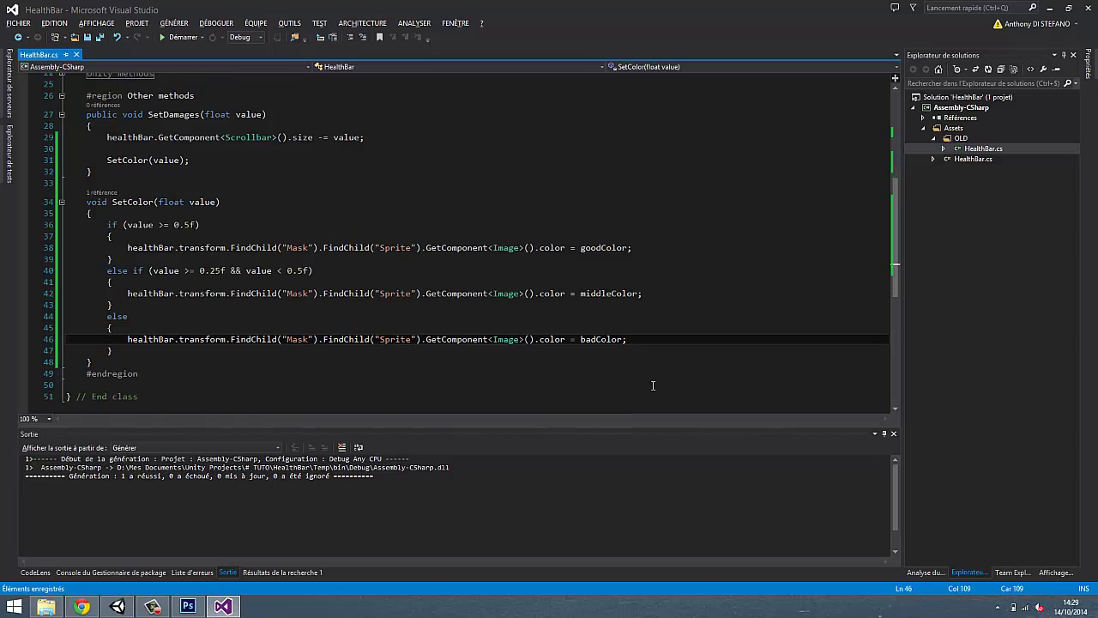
scroll(230, 248, "up", 1)
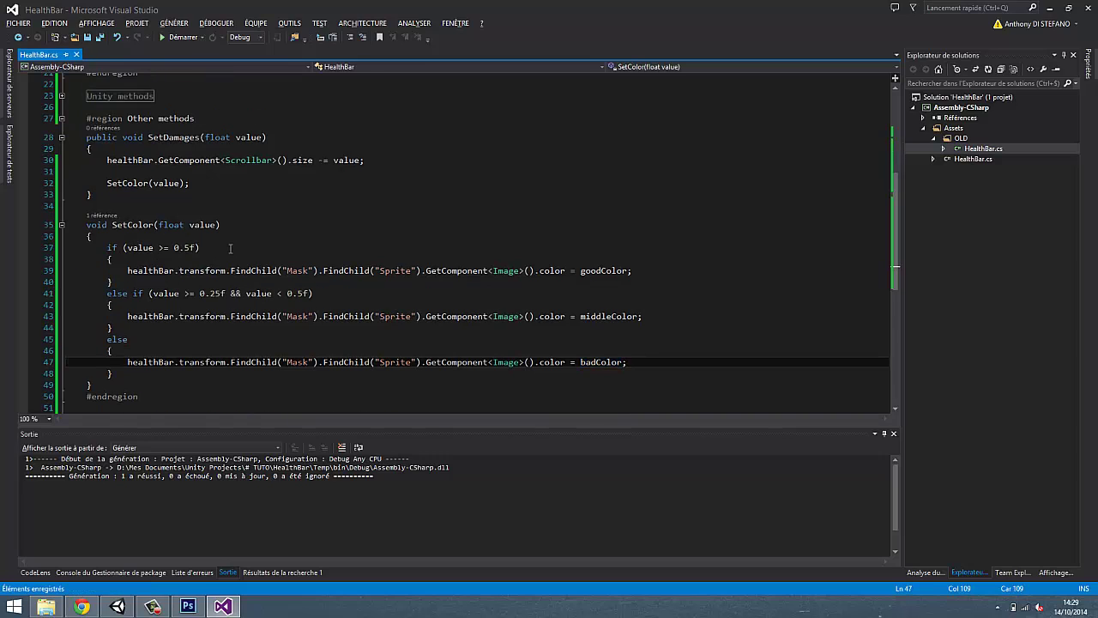
key("alt+Tab")
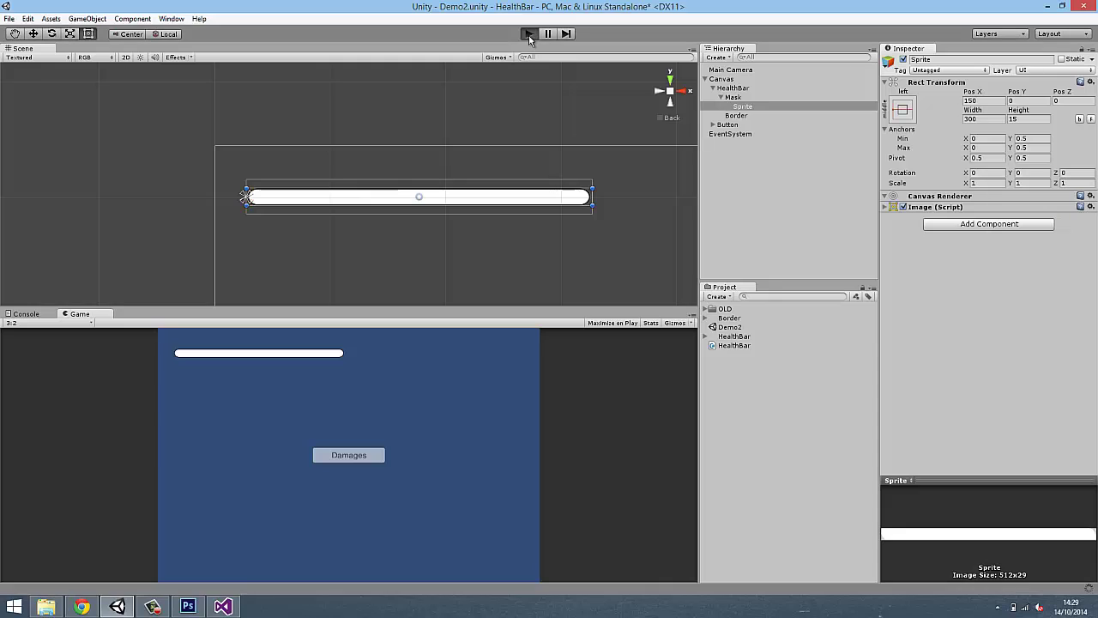
left_click(530, 35)
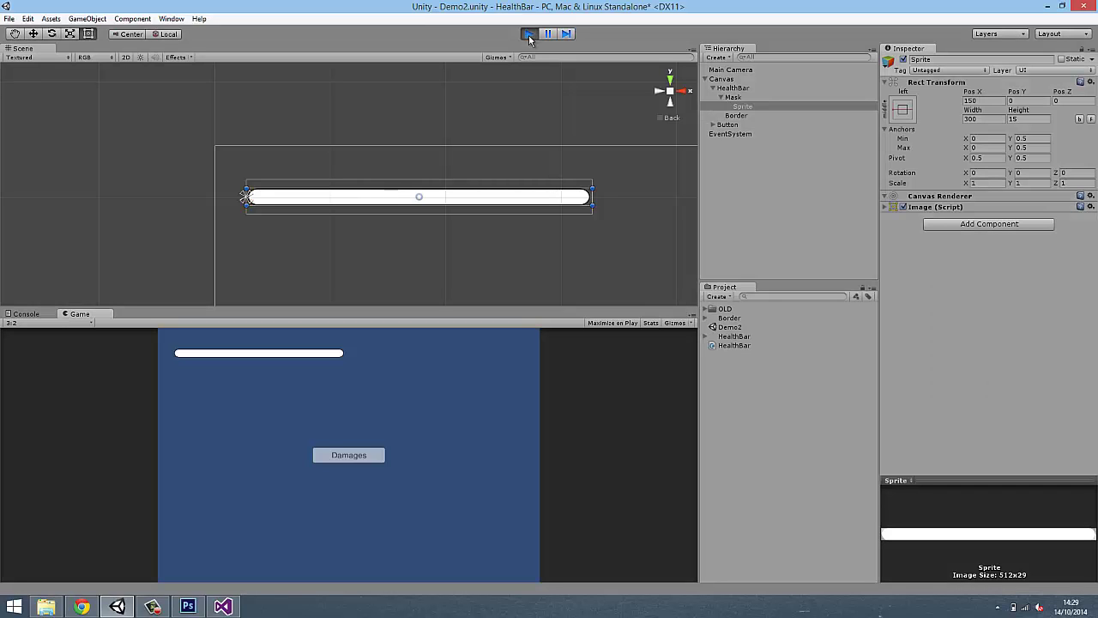
Stop play mode and set the Button's Good Color to a fully opaque green.
left_click(530, 35)
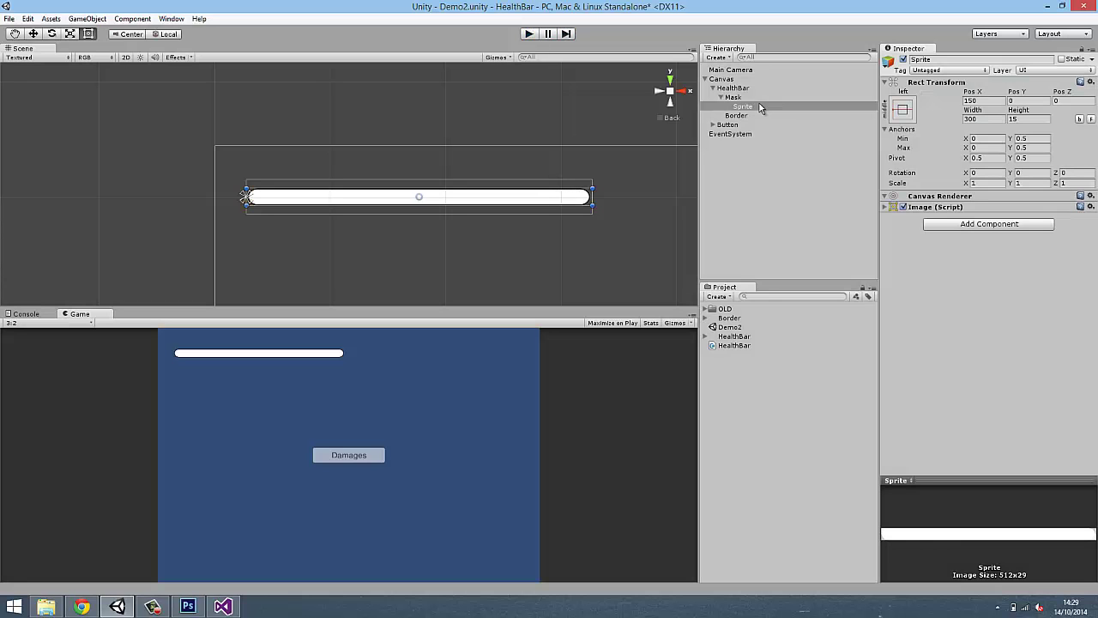
left_click(732, 125)
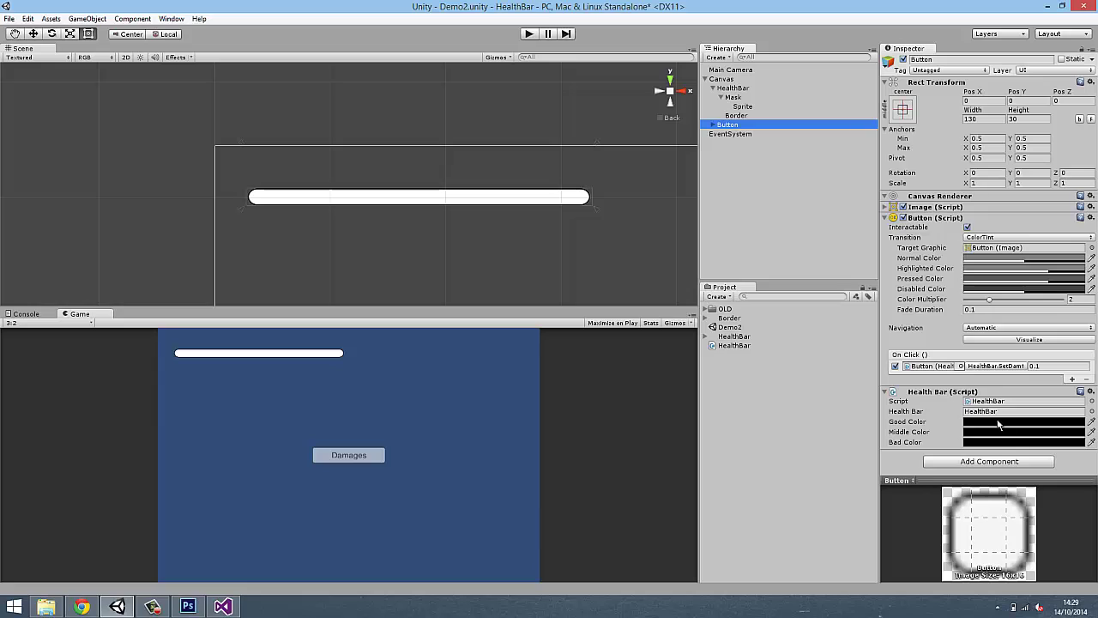
left_click(992, 421)
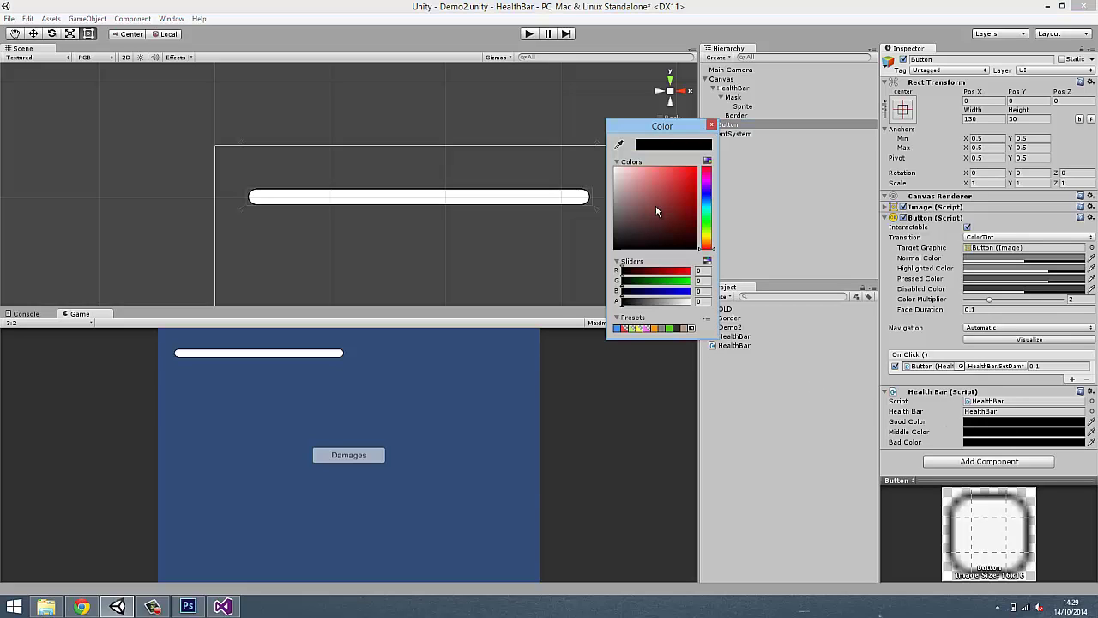
left_click(668, 196)
left_click(709, 223)
left_click(680, 203)
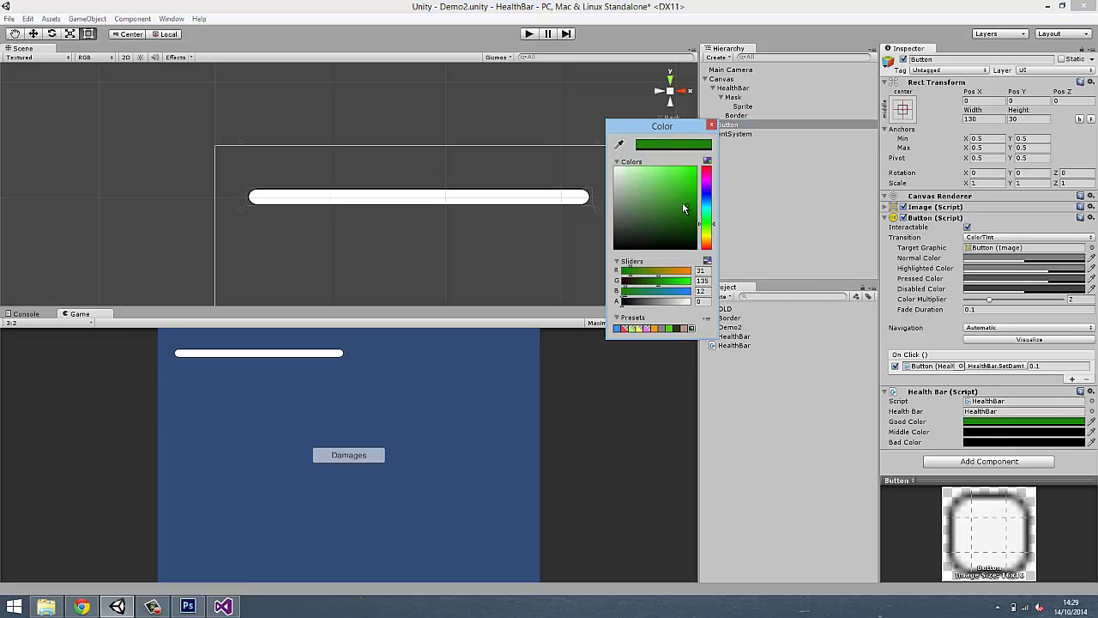
left_click_drag(623, 301, 691, 301)
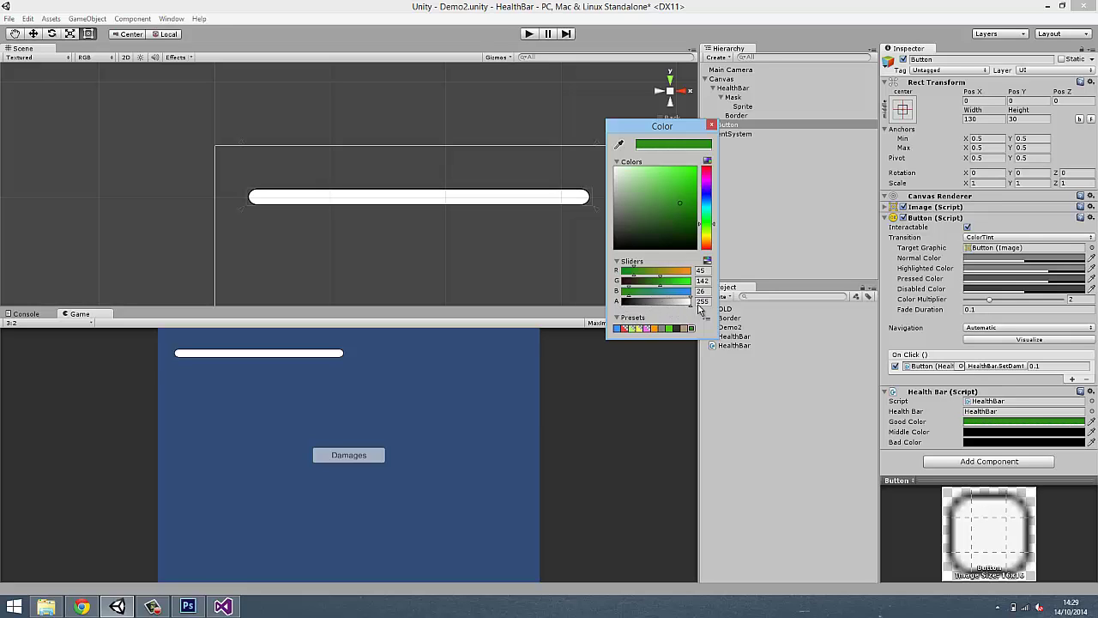
Set Middle Color to a bright orange and Bad Color to an opaque red.
left_click(974, 435)
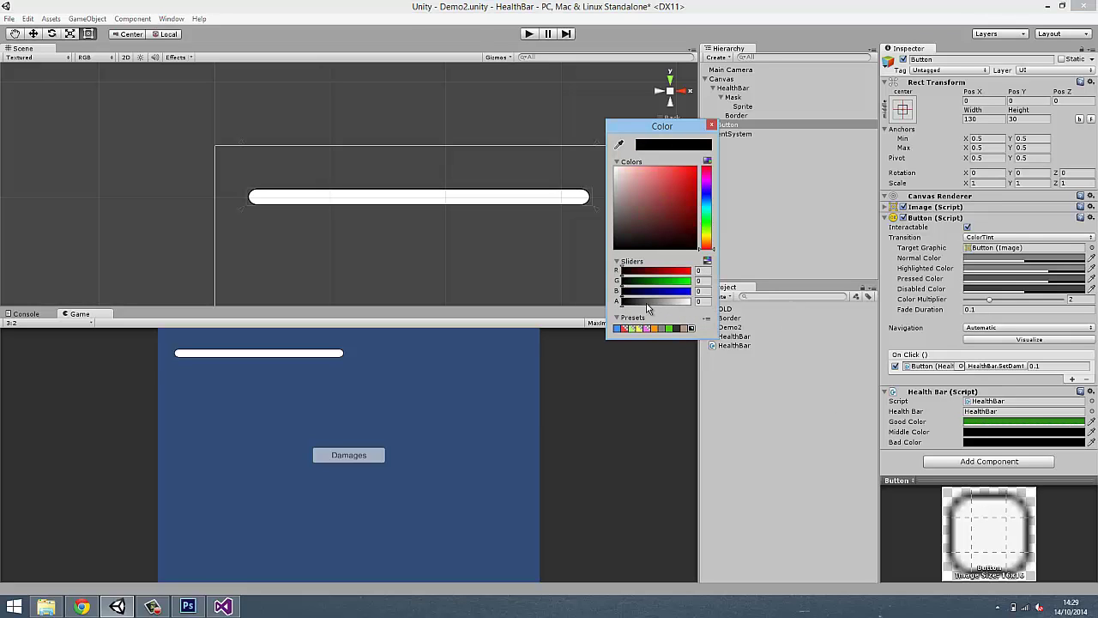
left_click(672, 190)
left_click_drag(705, 237, 706, 250)
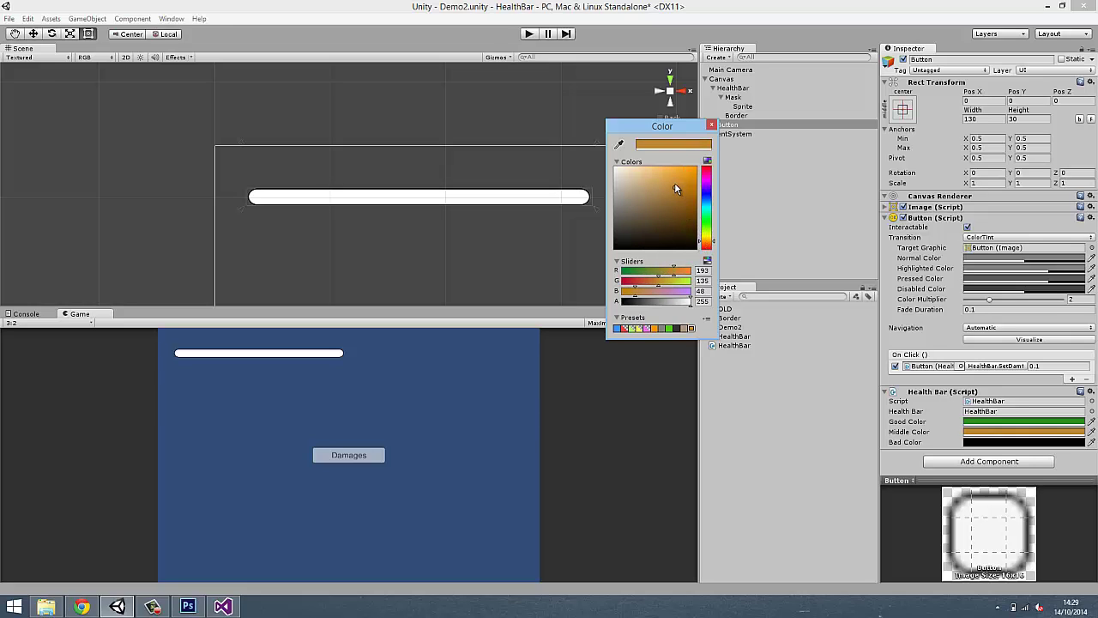
left_click_drag(675, 189, 676, 177)
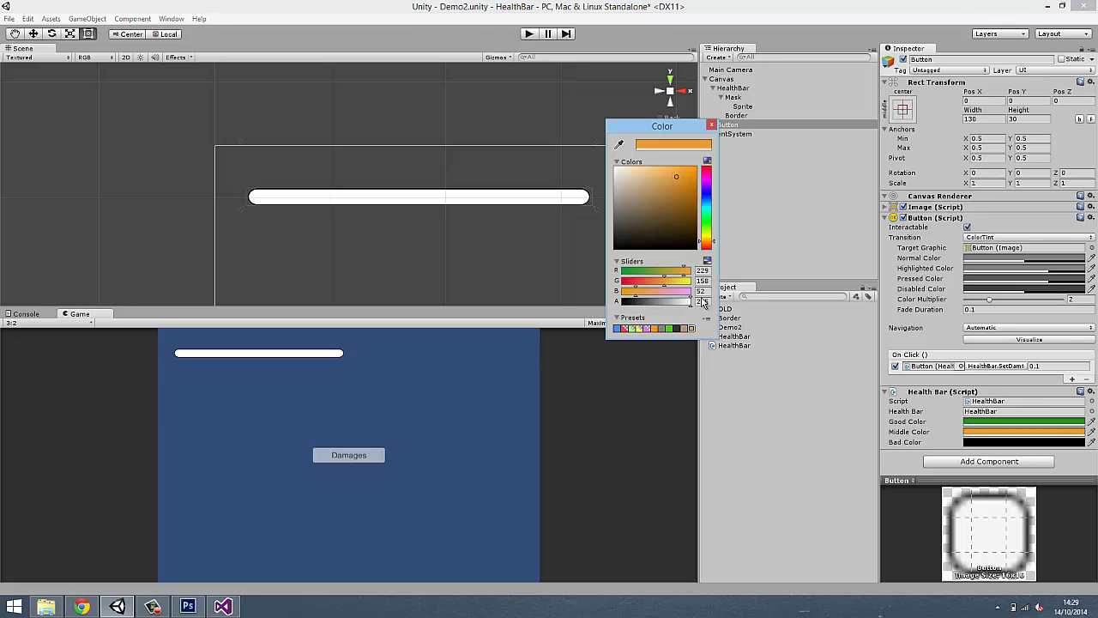
left_click(1021, 442)
left_click(675, 169)
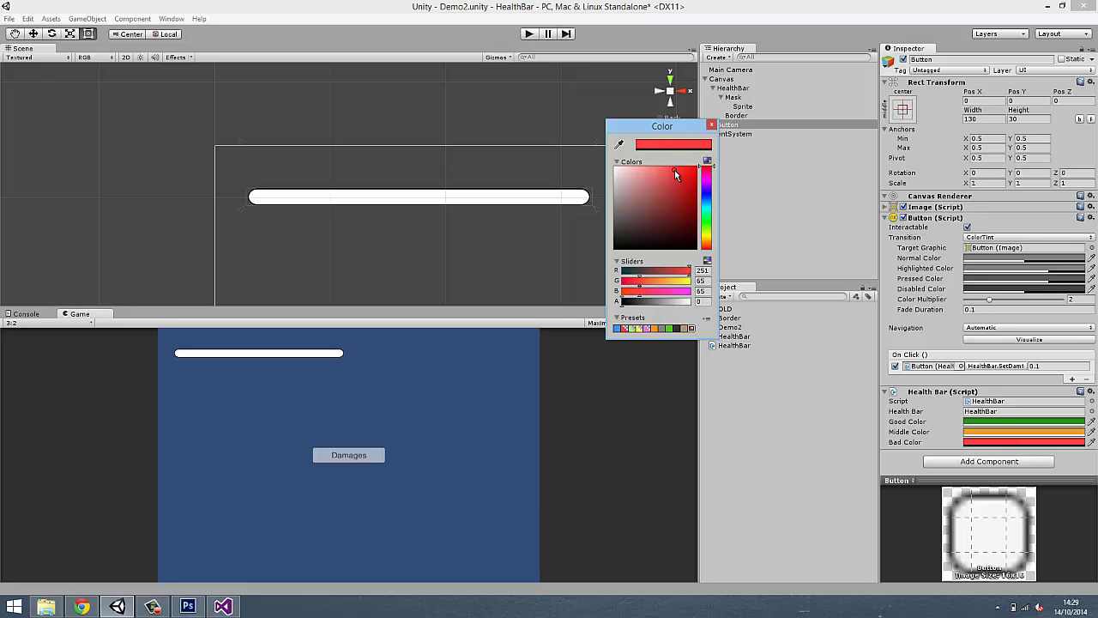
left_click_drag(675, 170, 675, 168)
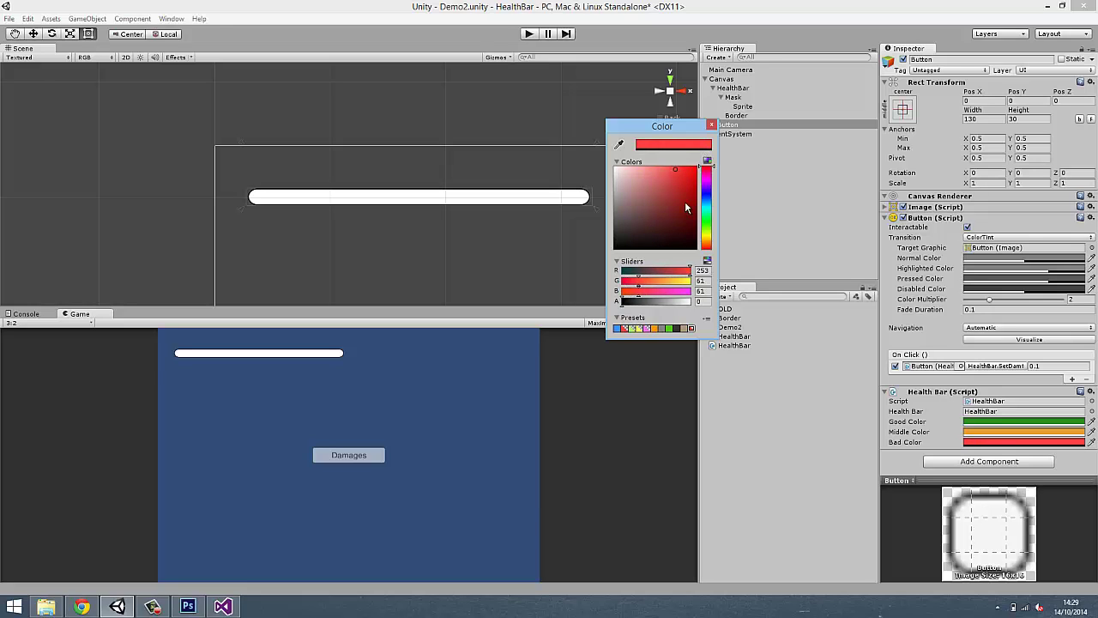
left_click(734, 411)
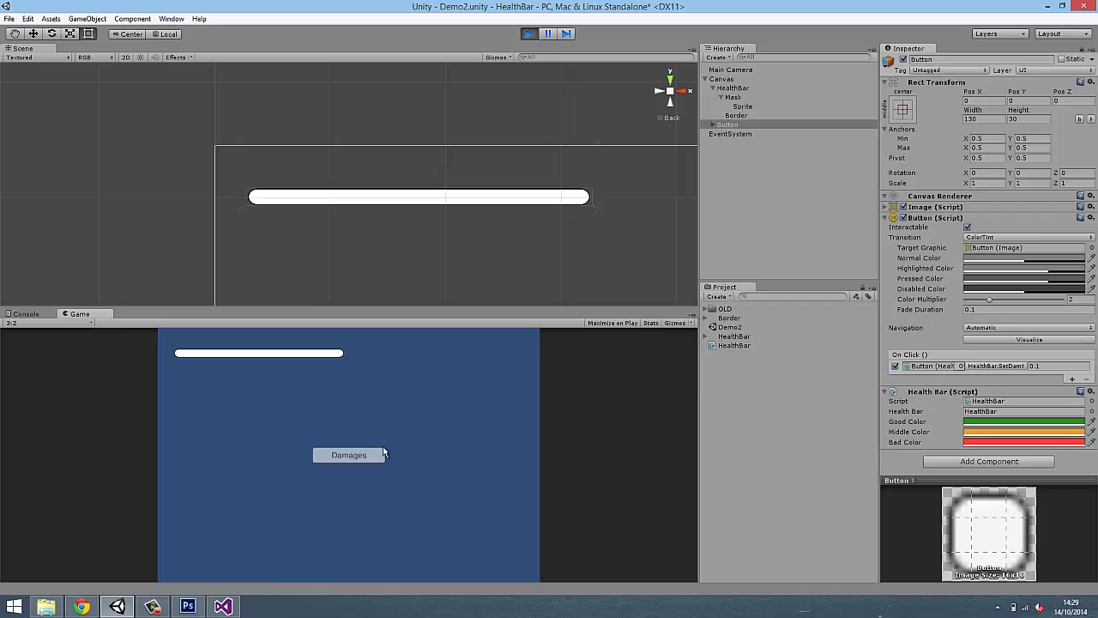
Hit Damages twice during play to check the bar shrinking and changing colour, then stop playing.
left_click(351, 462)
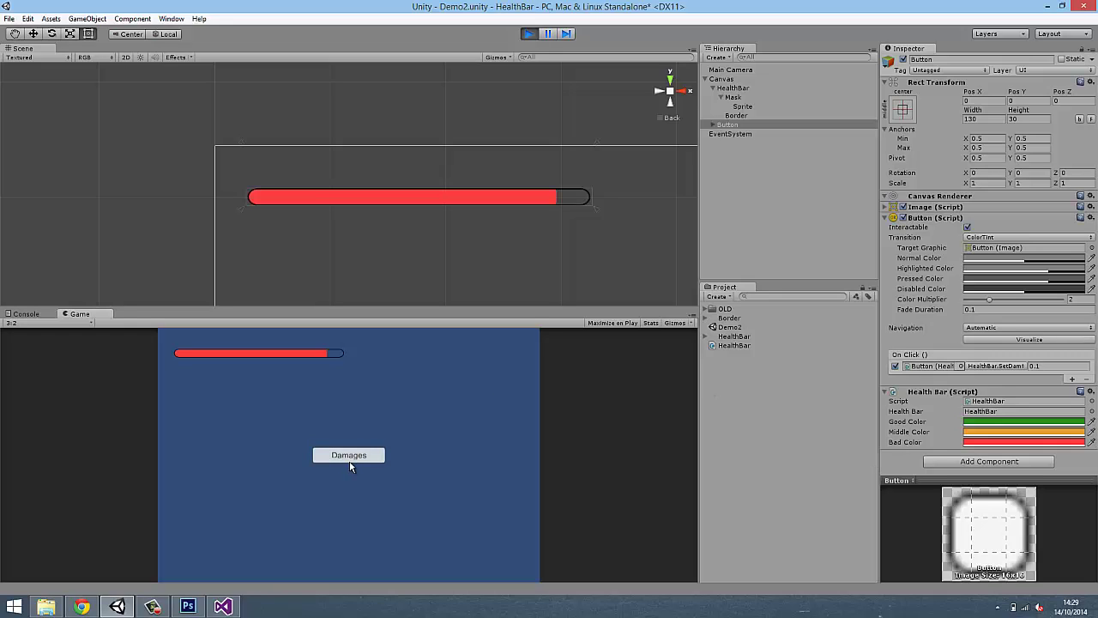
left_click(350, 462)
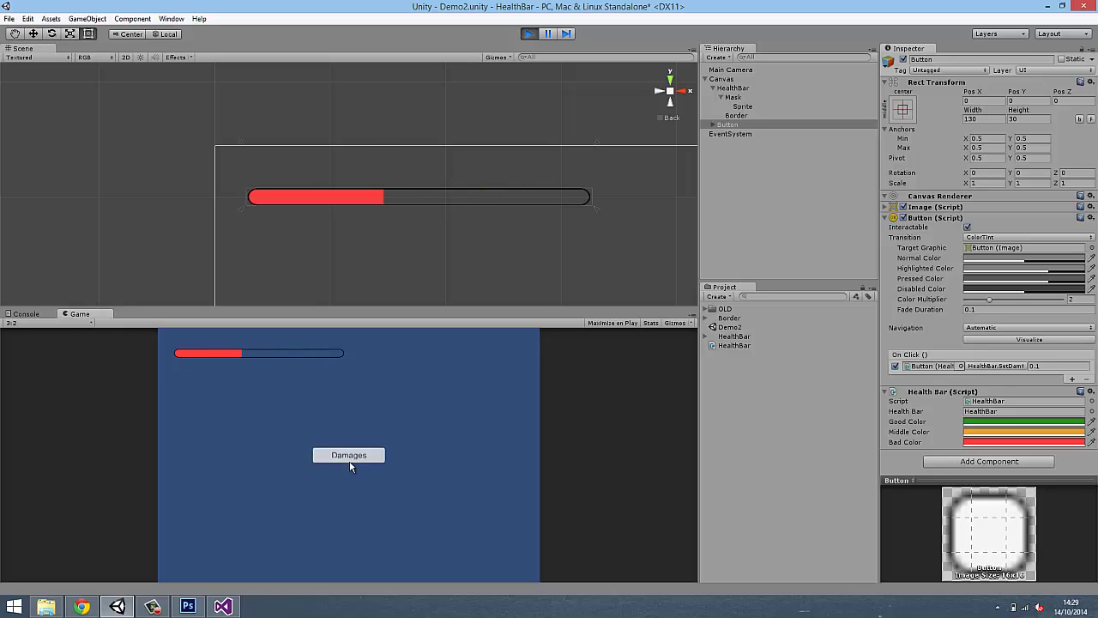
left_click(529, 35)
Back in Visual Studio, start a totalValue declaration below the Scrollbar size-reduction line.
key("alt+Tab")
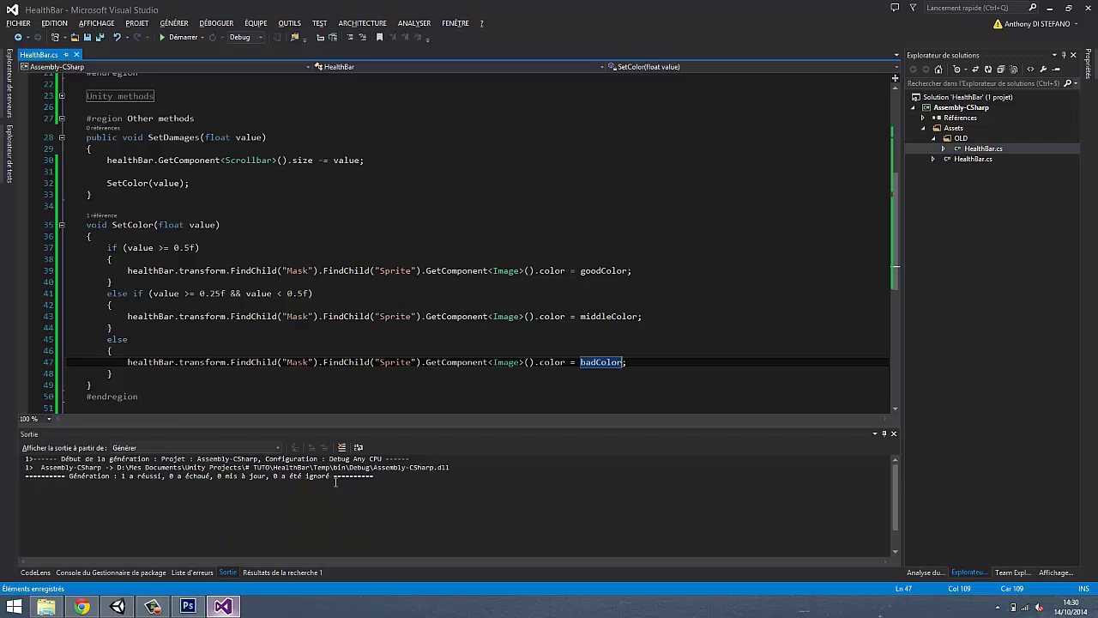
key("alt+Tab")
left_click(188, 607)
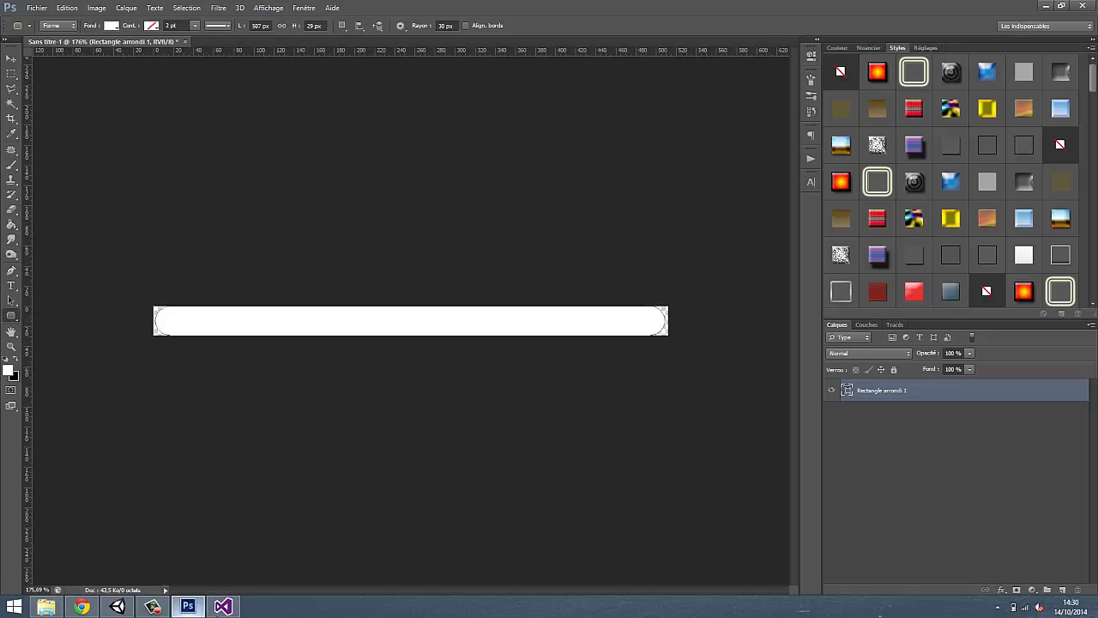
left_click(223, 607)
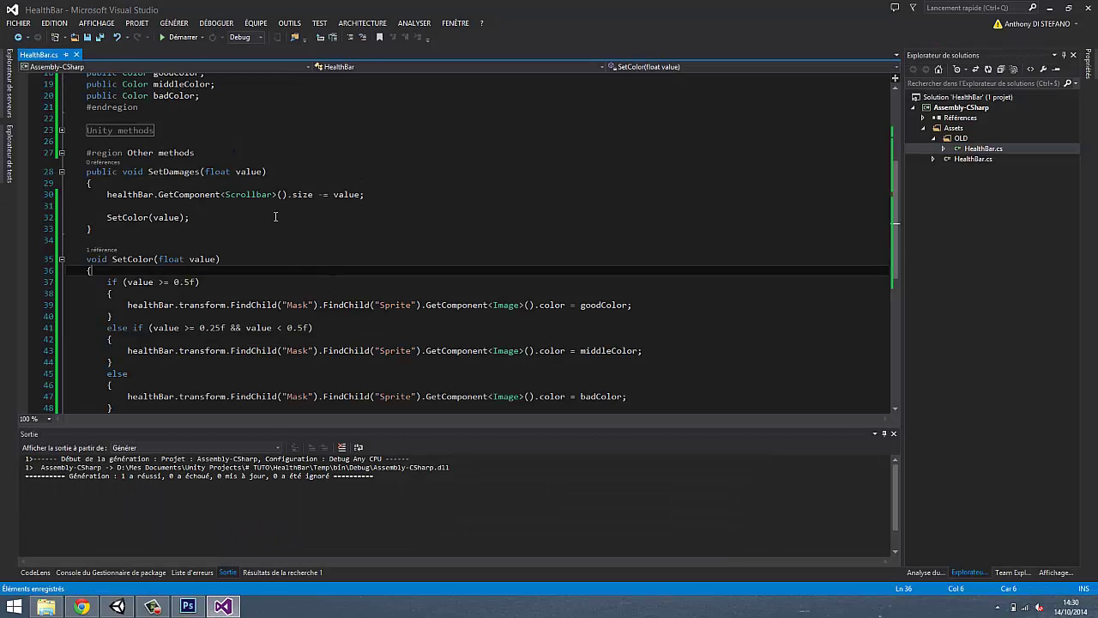
double_click(250, 172)
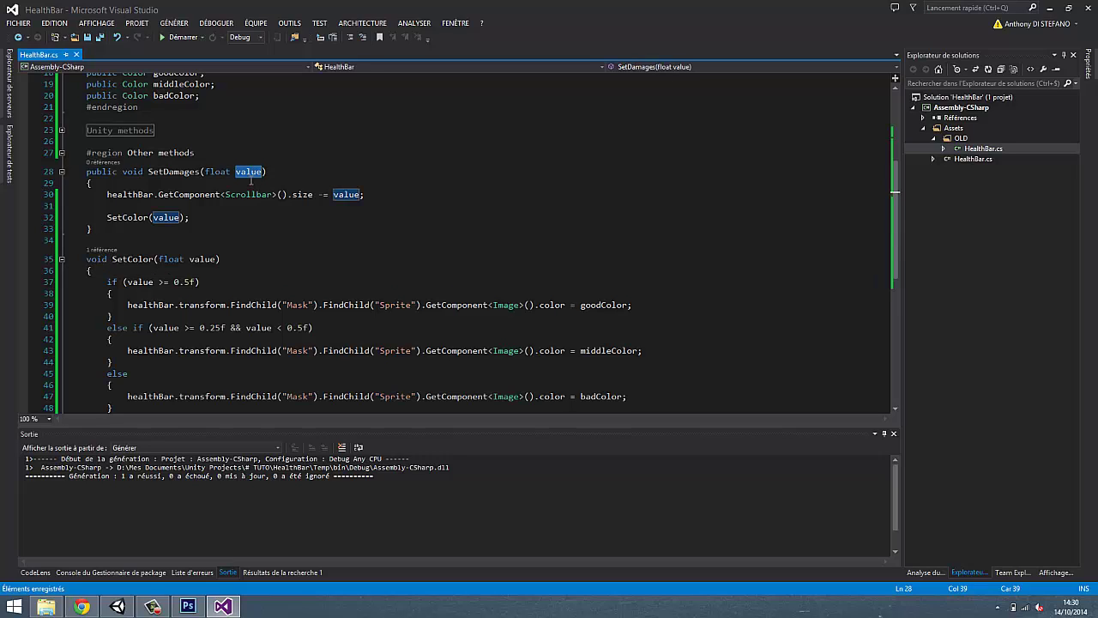
left_click(379, 194)
key("Return")
key("Return")
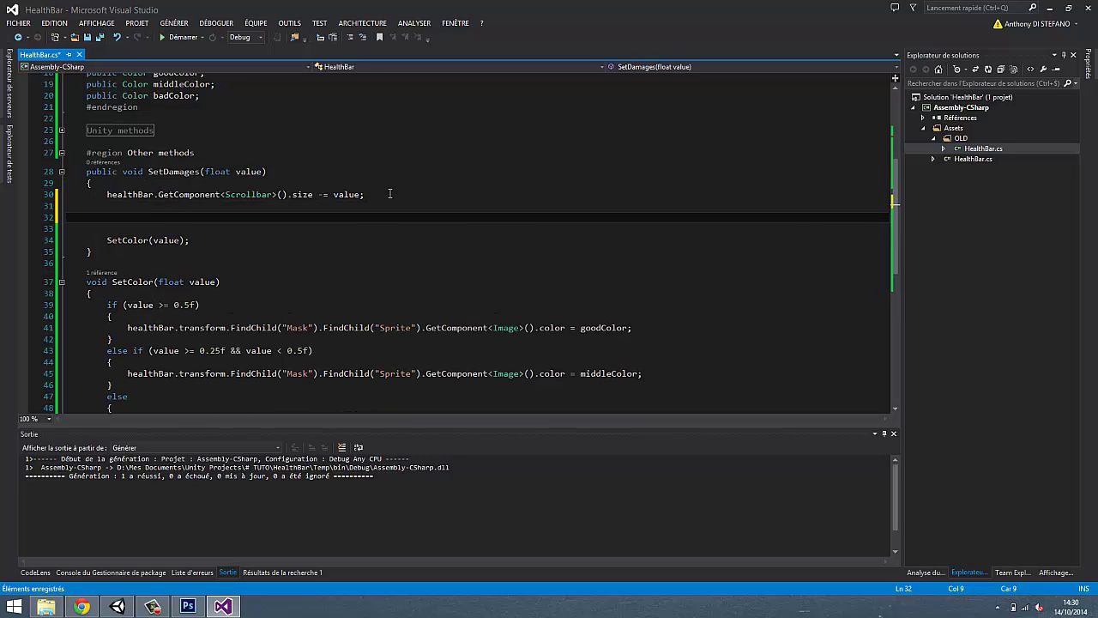
type("int")
key("BackSpace")
key("BackSpace")
key("BackSpace")
type("totalValue =")
Assign the Scrollbar size expression to totalValue and pass totalValue to SetColor.
left_click_drag(107, 194, 313, 194)
key("ctrl+c")
key("ctrl+v")
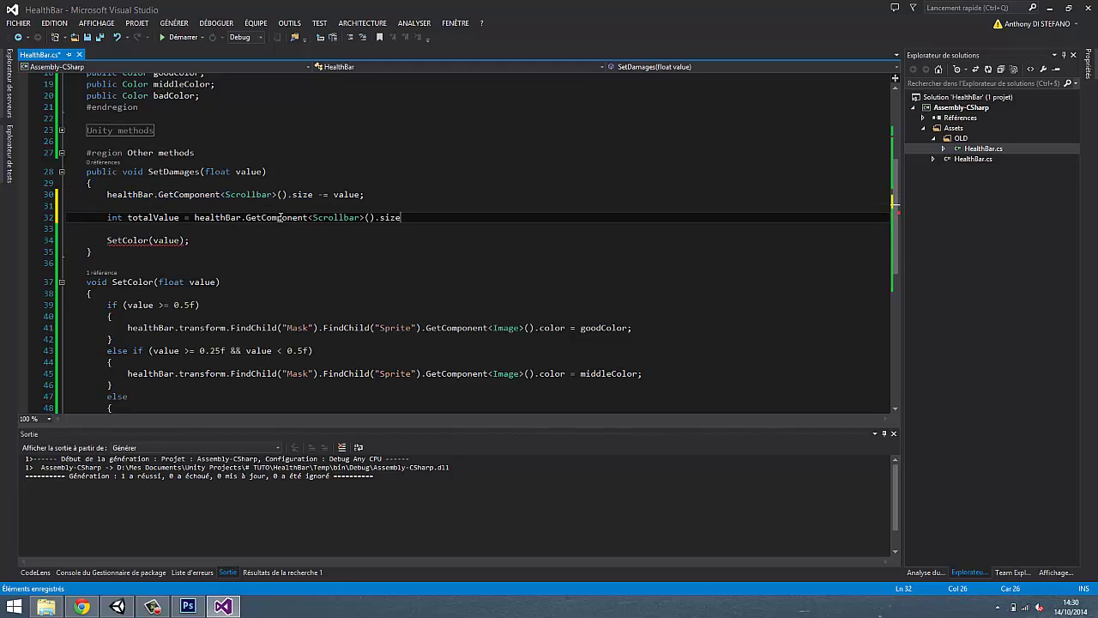
type(";")
left_click(150, 217)
left_click(161, 240)
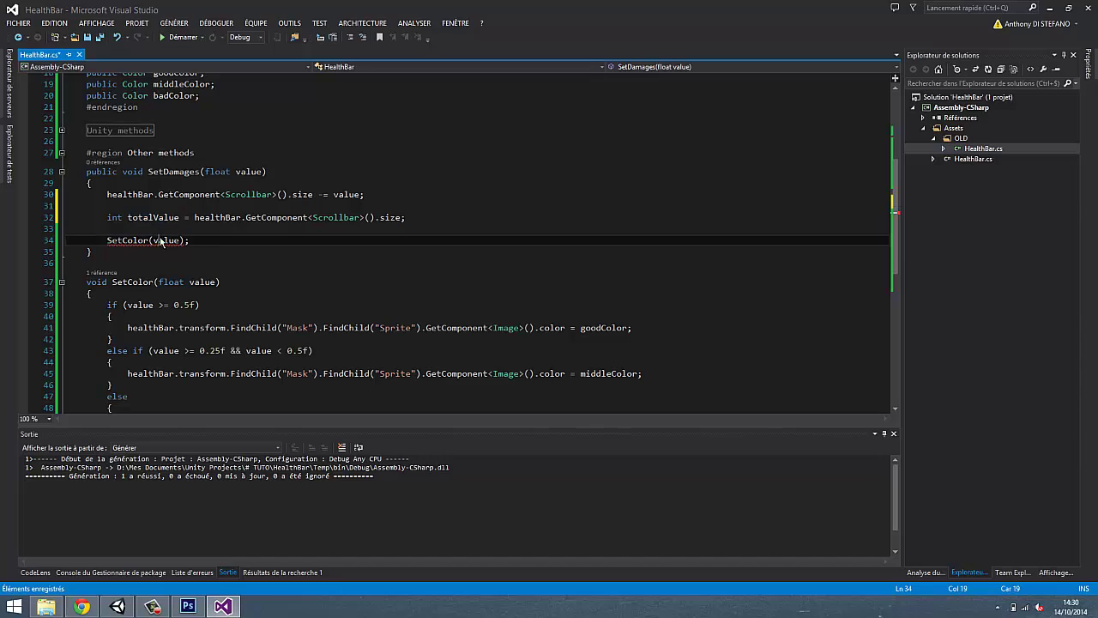
double_click(161, 240)
key("ctrl+v")
Change totalValue's type from int to float, save, and build the project with Ctrl+Shift+B.
left_click(342, 194)
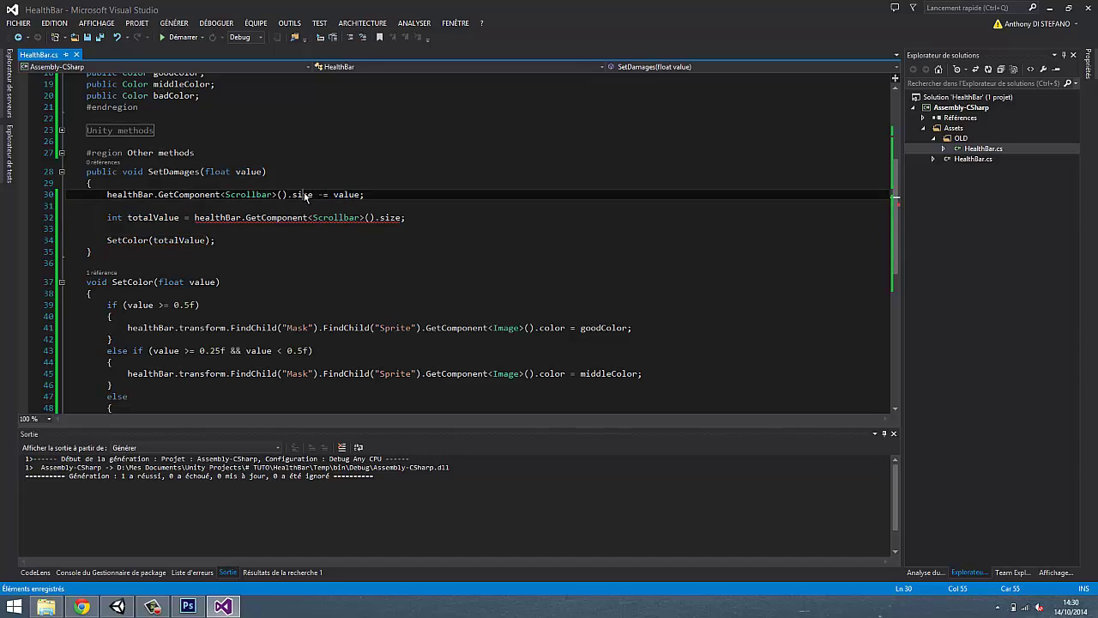
left_click(313, 194)
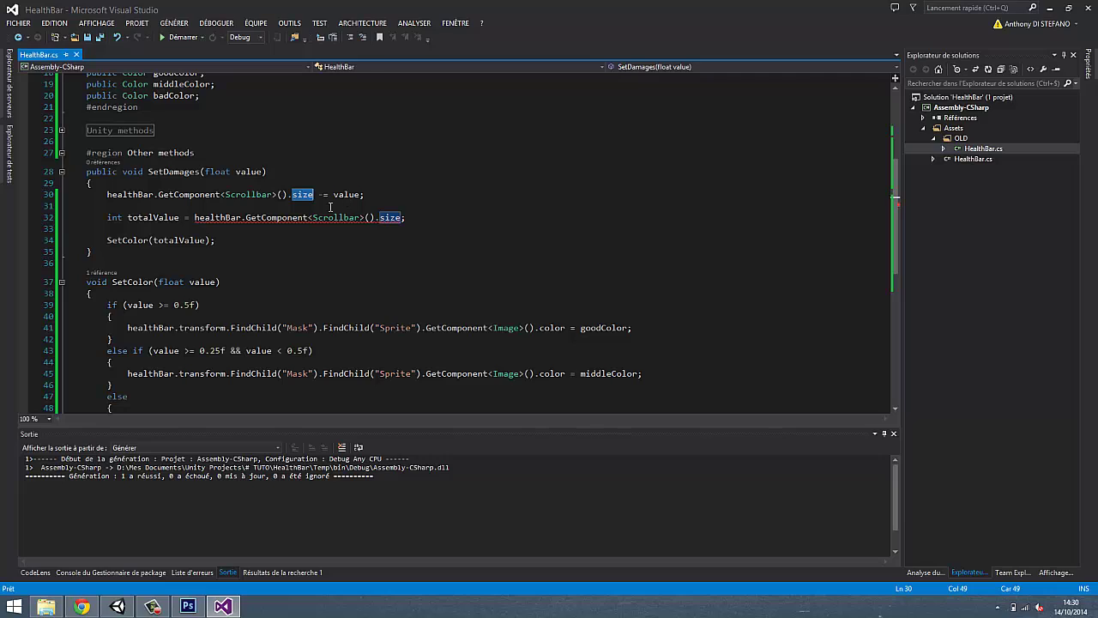
double_click(225, 173)
double_click(111, 218)
key("ctrl+v")
key("ctrl+s")
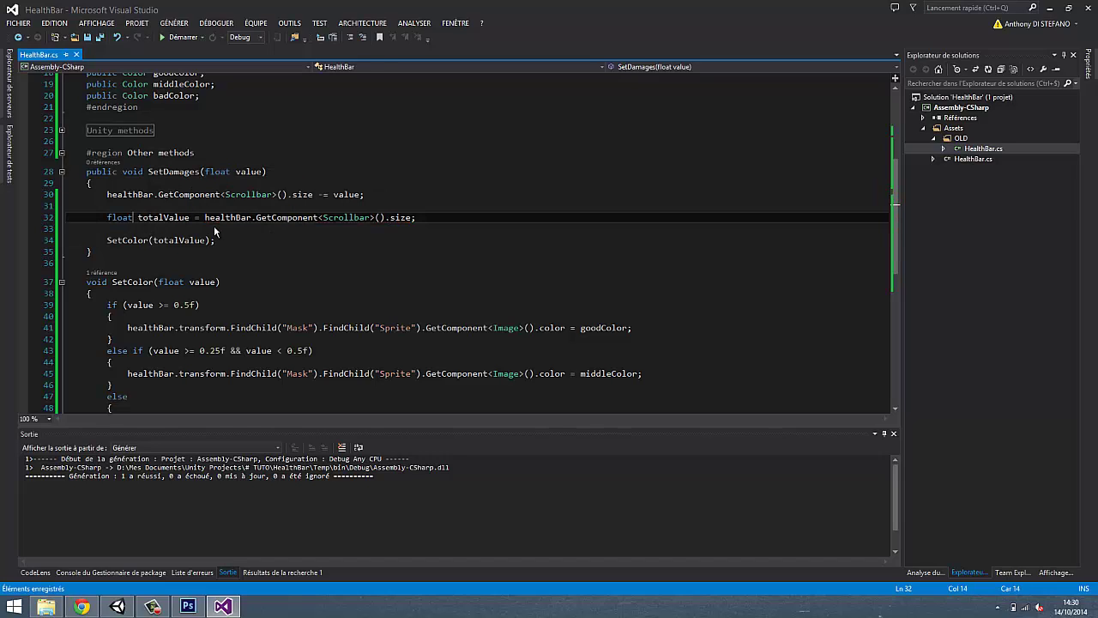
key("ctrl+shift+b")
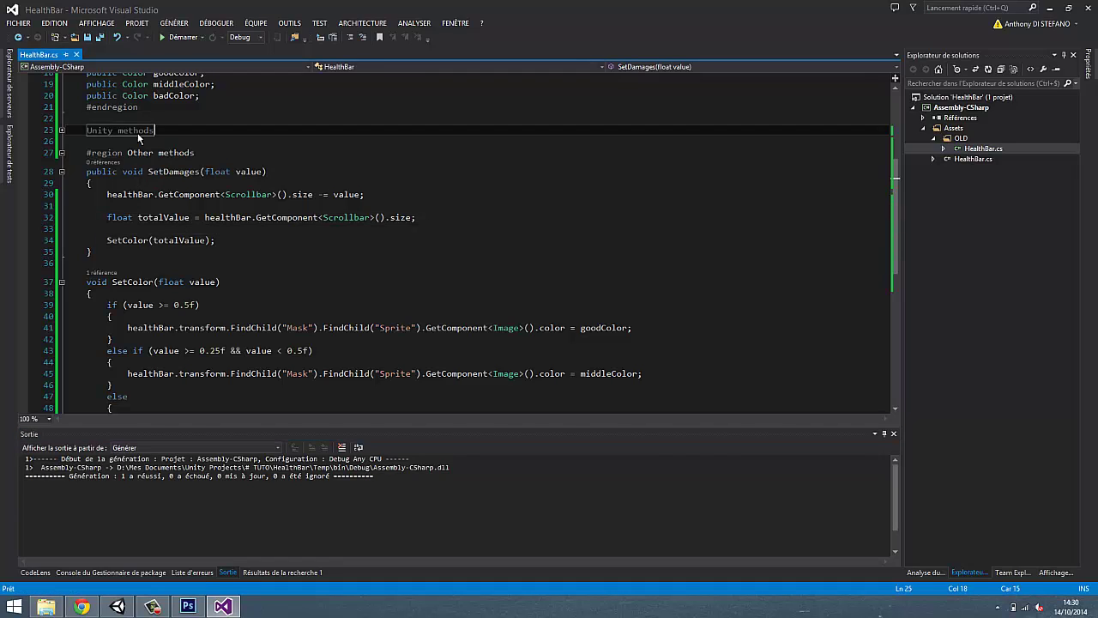
Add a Start() method in the Unity methods region that calls SetColor().
double_click(124, 130)
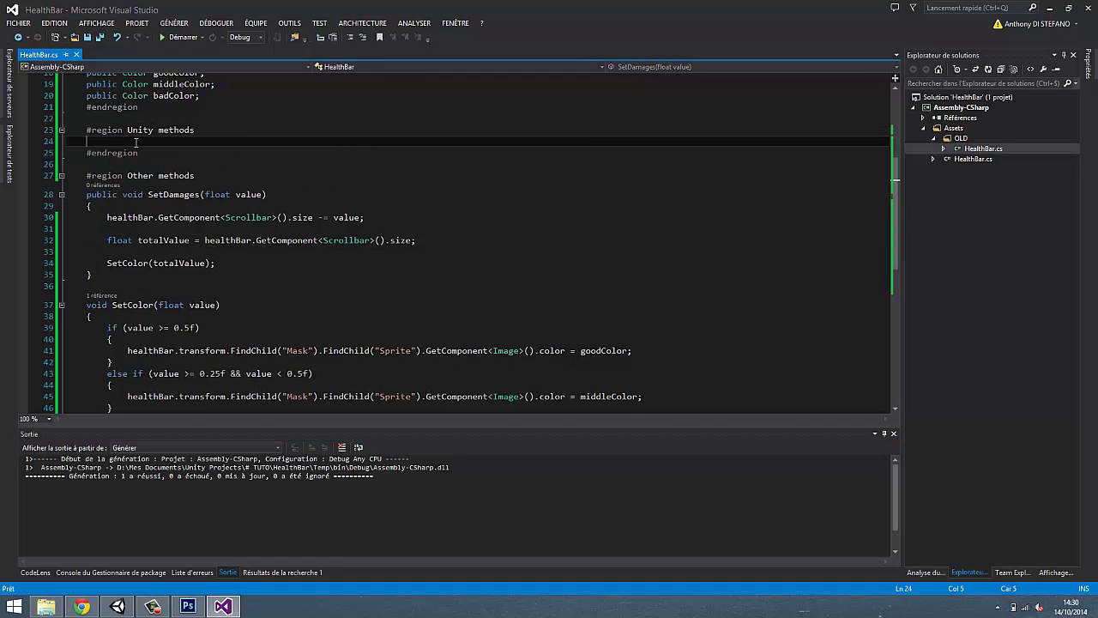
type("void St")
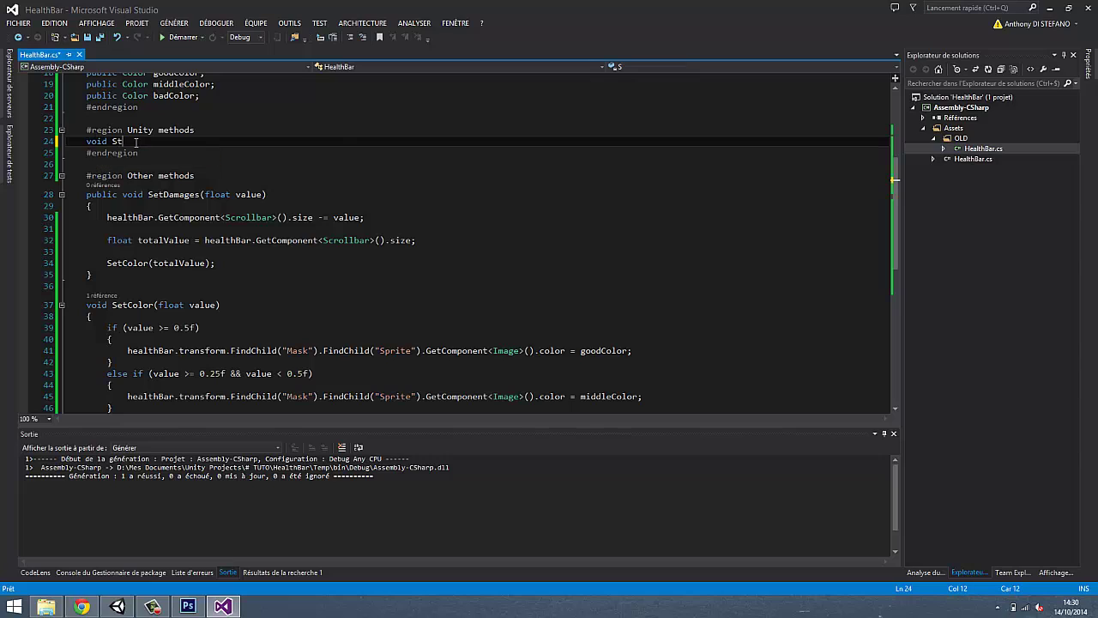
type("art()")
key("Return")
type("{")
key("Return")
type("SetColor(")
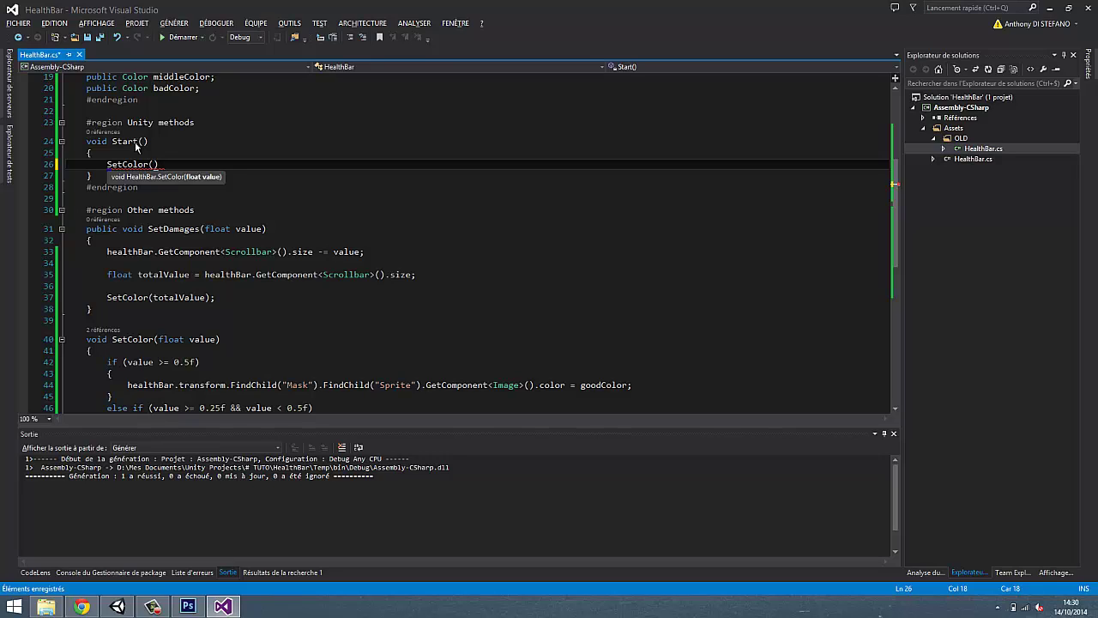
type("1")
key("BackSpace")
type(");")
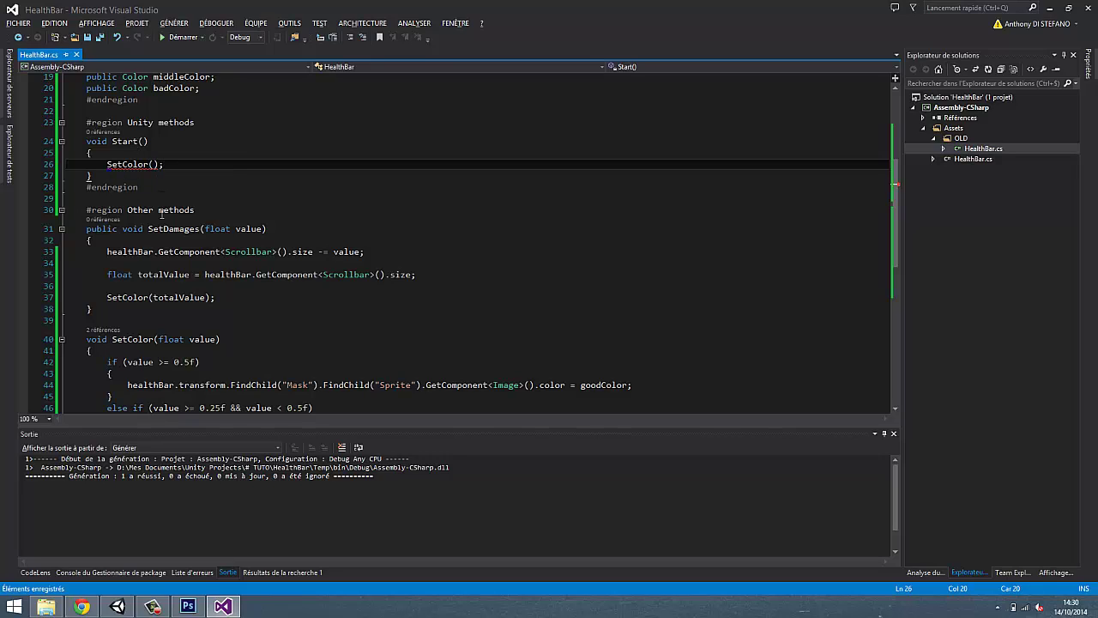
Give SetColor's value parameter a default of 1 and rebuild the script.
left_click(219, 340)
type("= ")
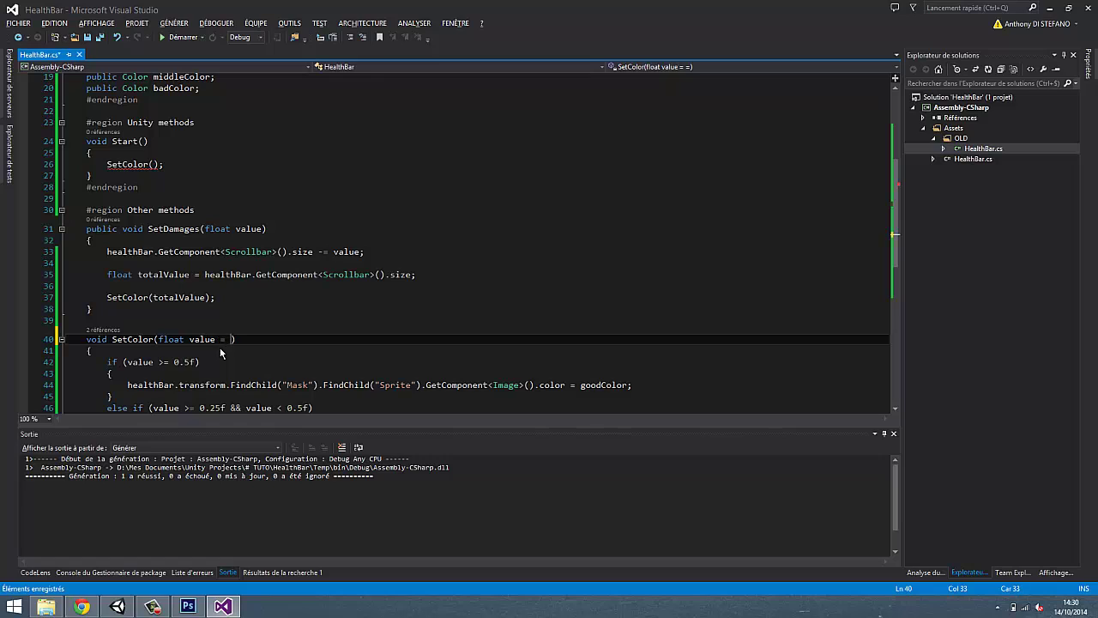
type("1")
key("ctrl+shift+b")
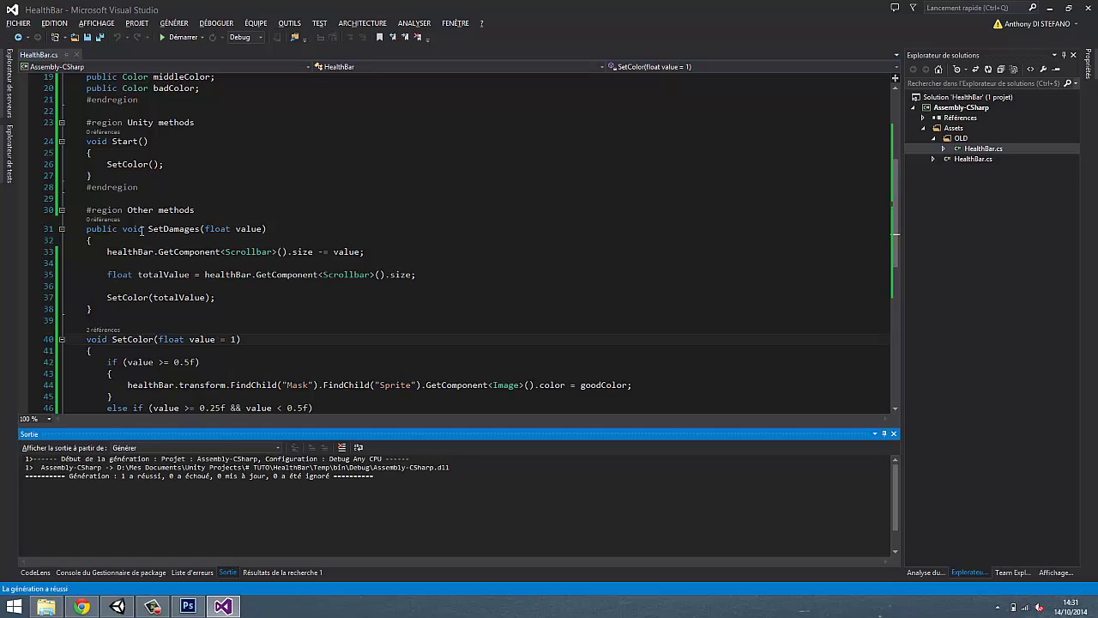
left_click(158, 164)
left_click(214, 339)
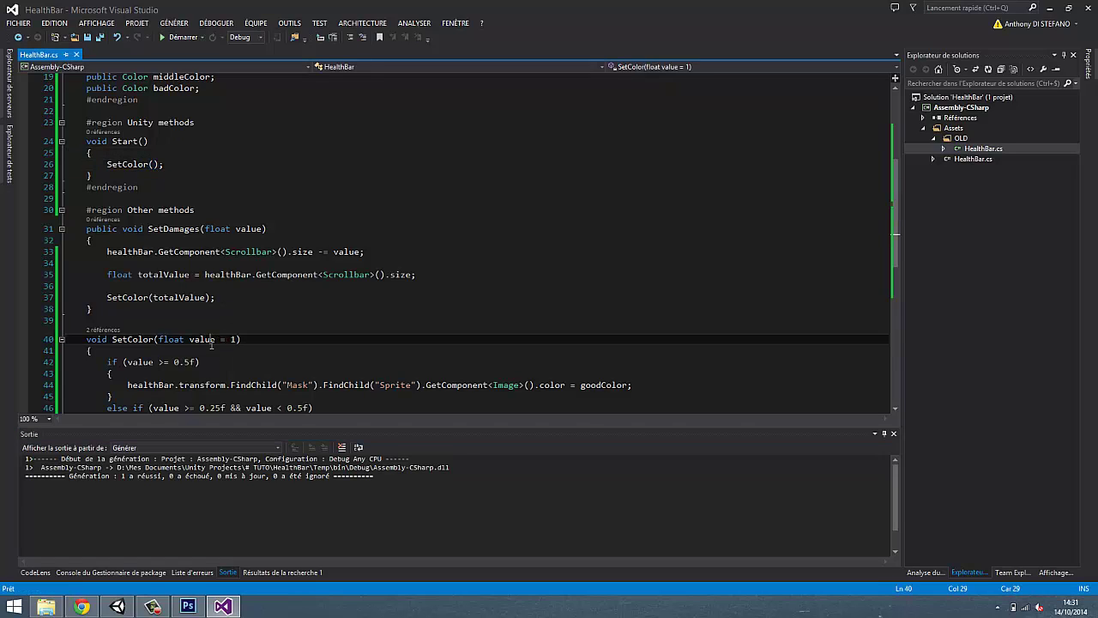
In Unity, hit Damages nine times so the bar shrinks green, then orange, then red, to empty.
key("alt+Tab")
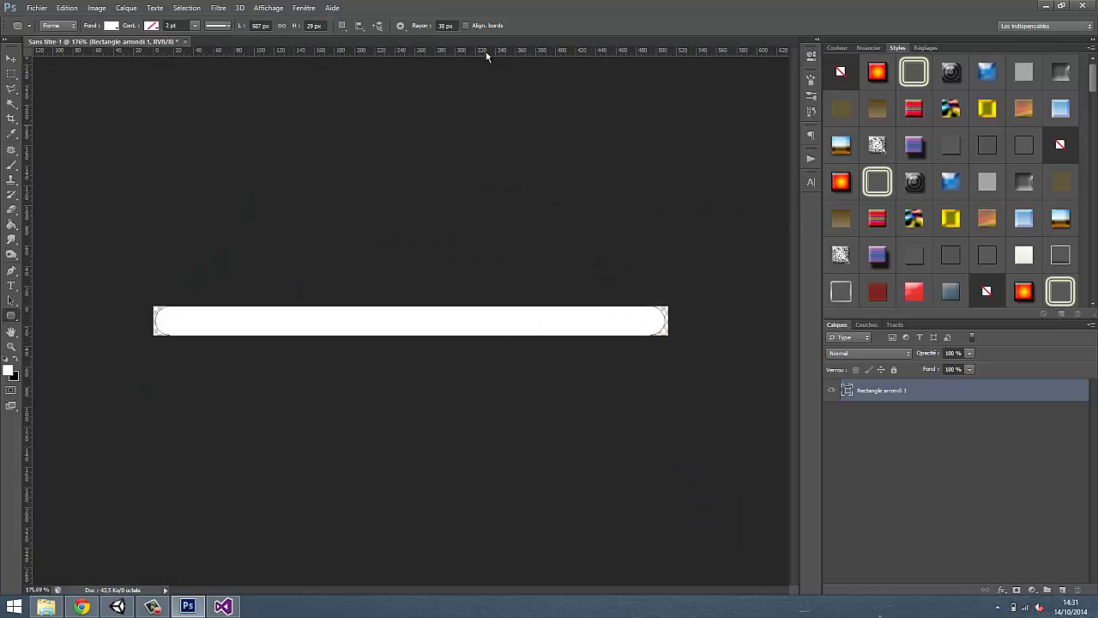
key("alt+Tab")
key("alt+Tab")
key("Tab")
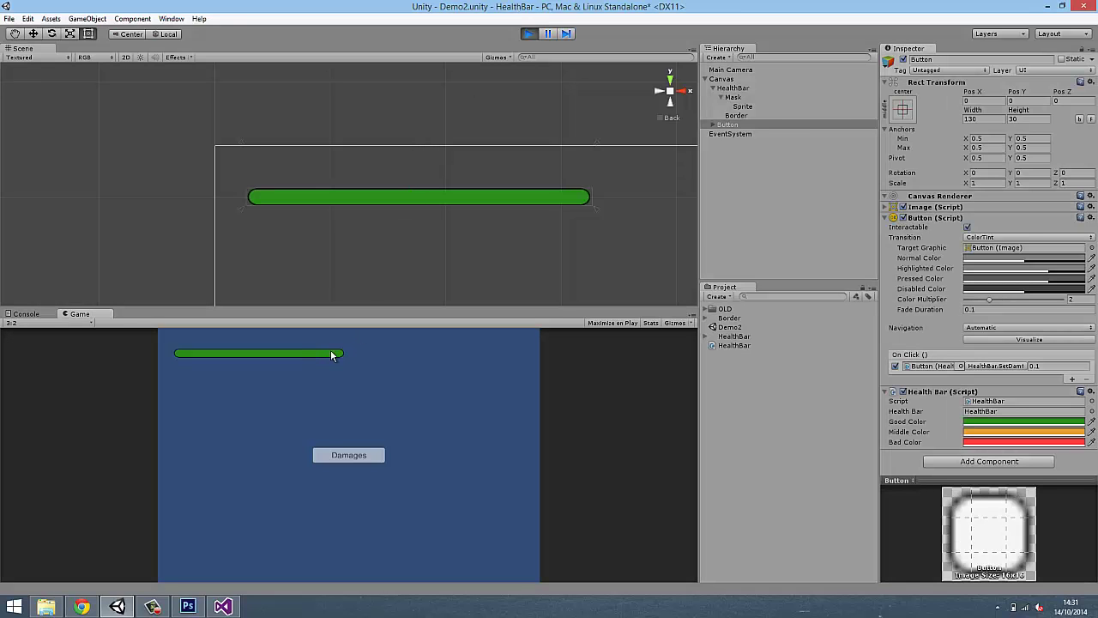
left_click(362, 457)
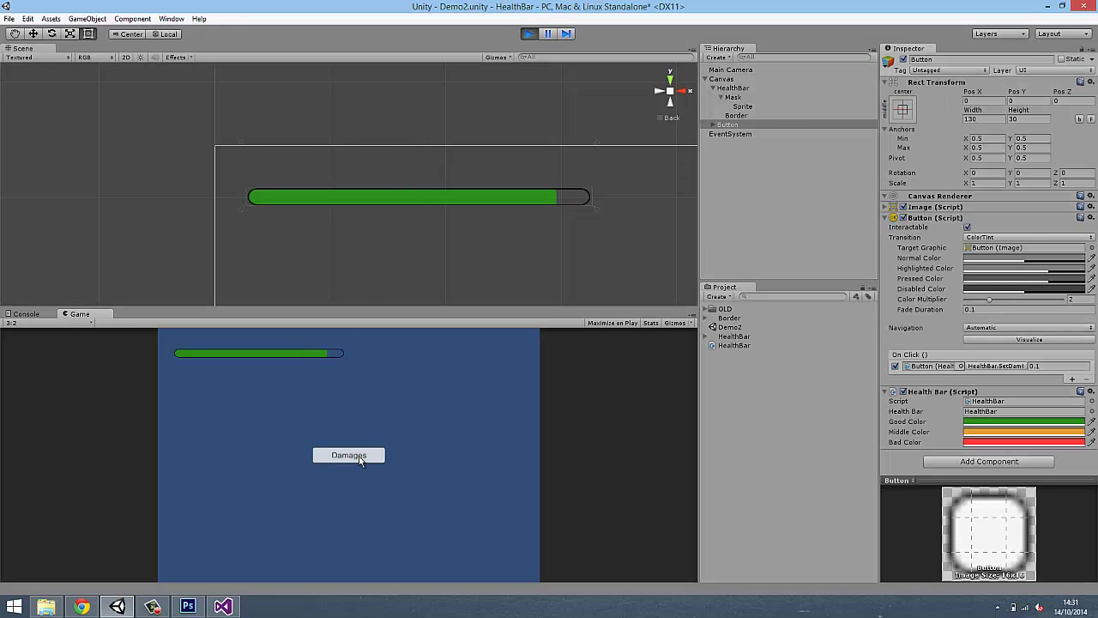
left_click(358, 456)
left_click(351, 458)
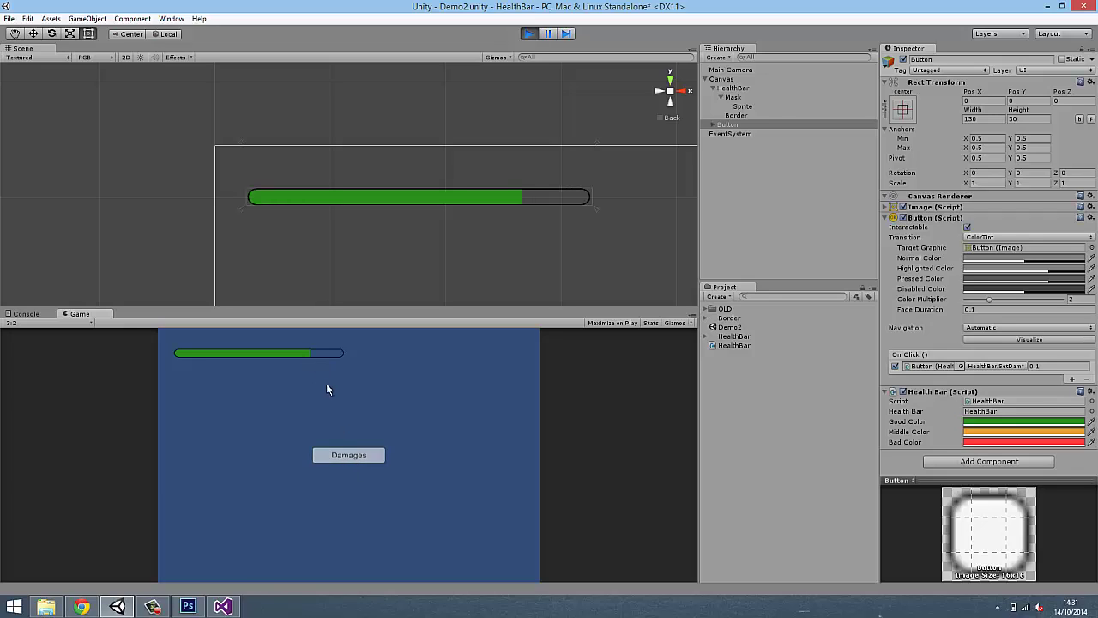
left_click(351, 460)
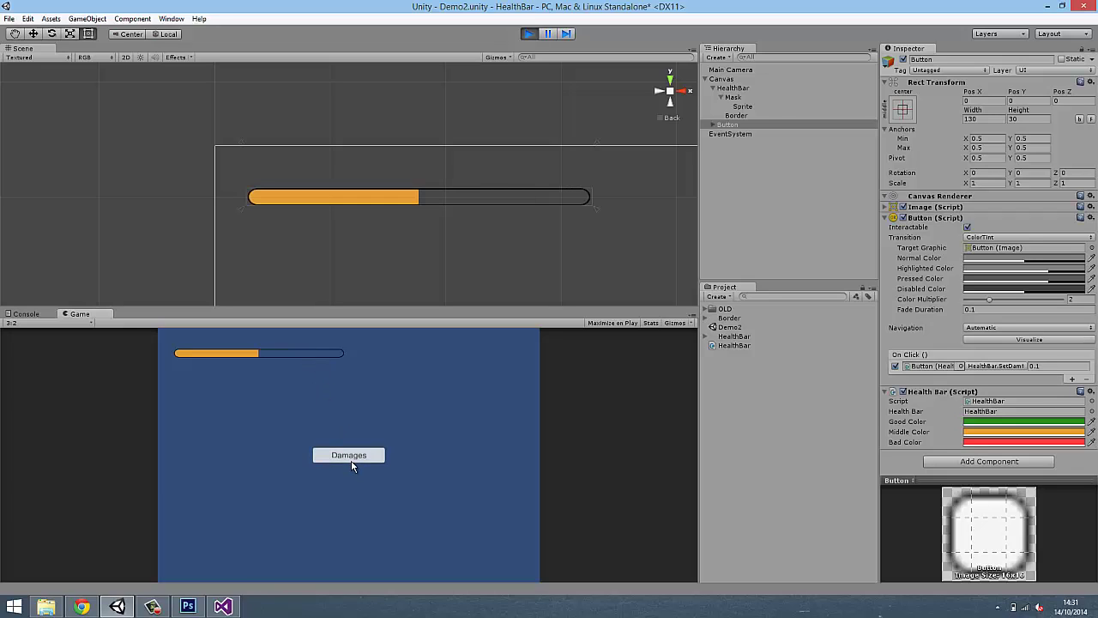
left_click(351, 461)
left_click(351, 460)
left_click(351, 461)
left_click(351, 466)
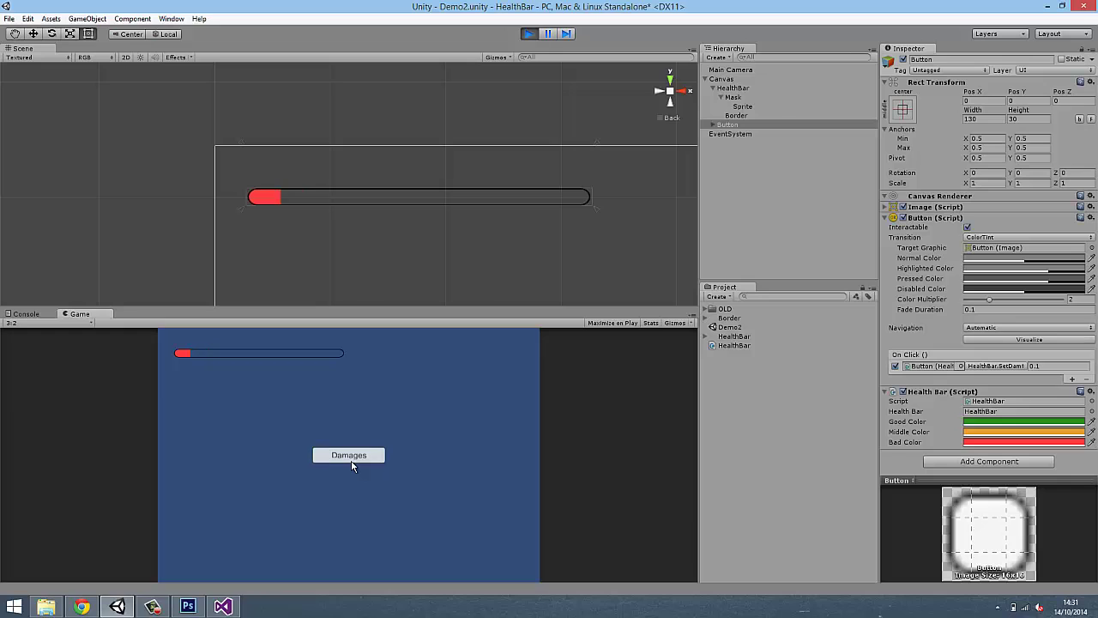
left_click(352, 466)
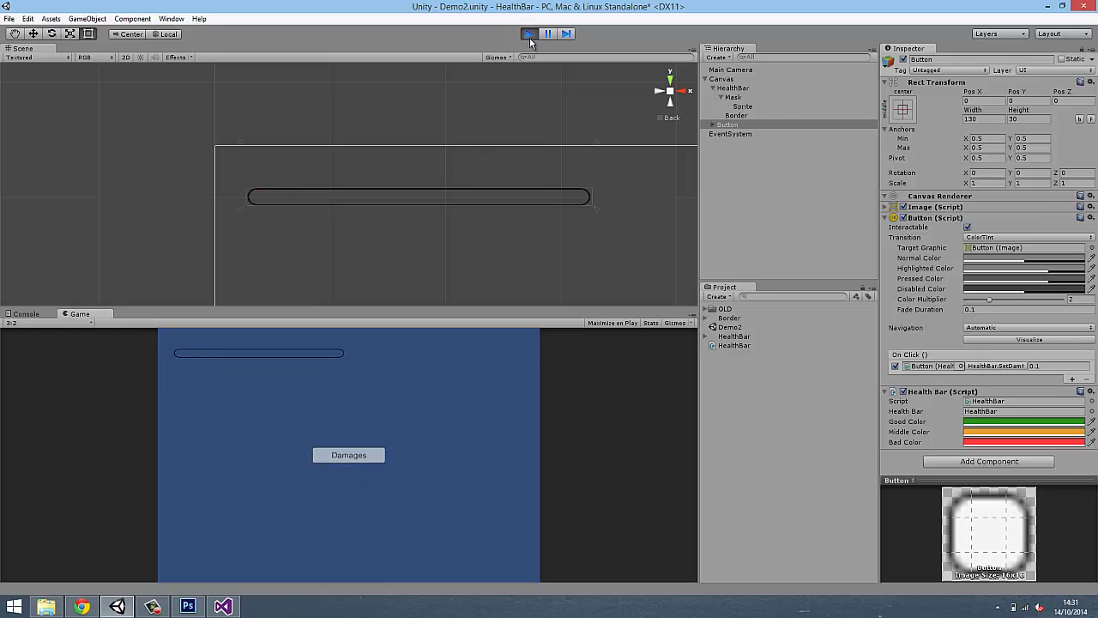
Stop the game, review the SetDamages method in HealthBar.cs, then return to the Demo2 editor.
left_click(530, 34)
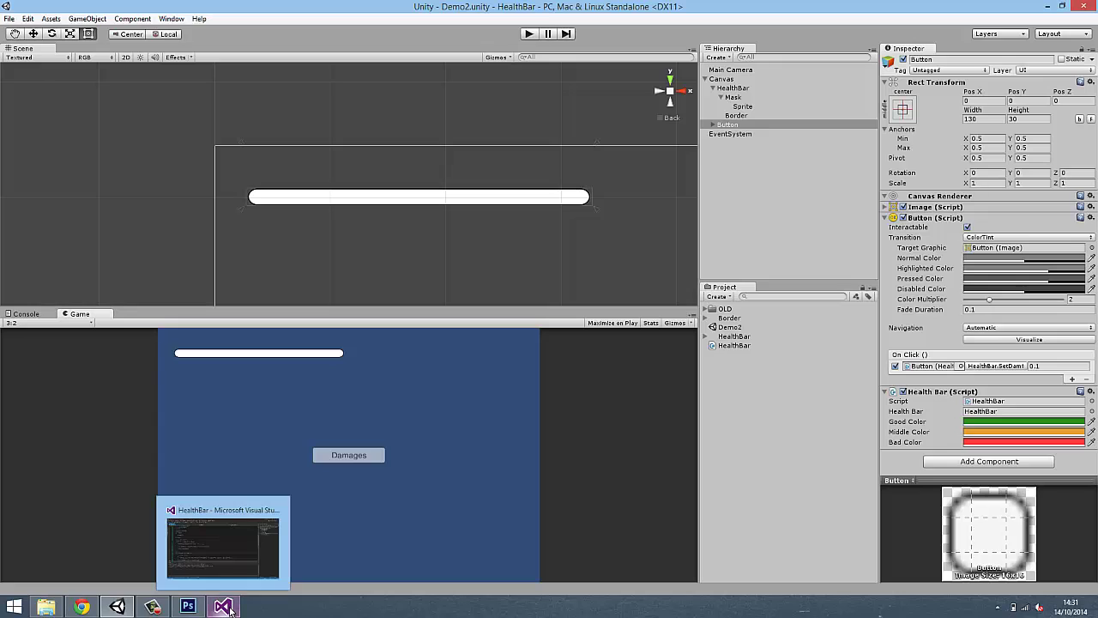
left_click(223, 605)
double_click(186, 228)
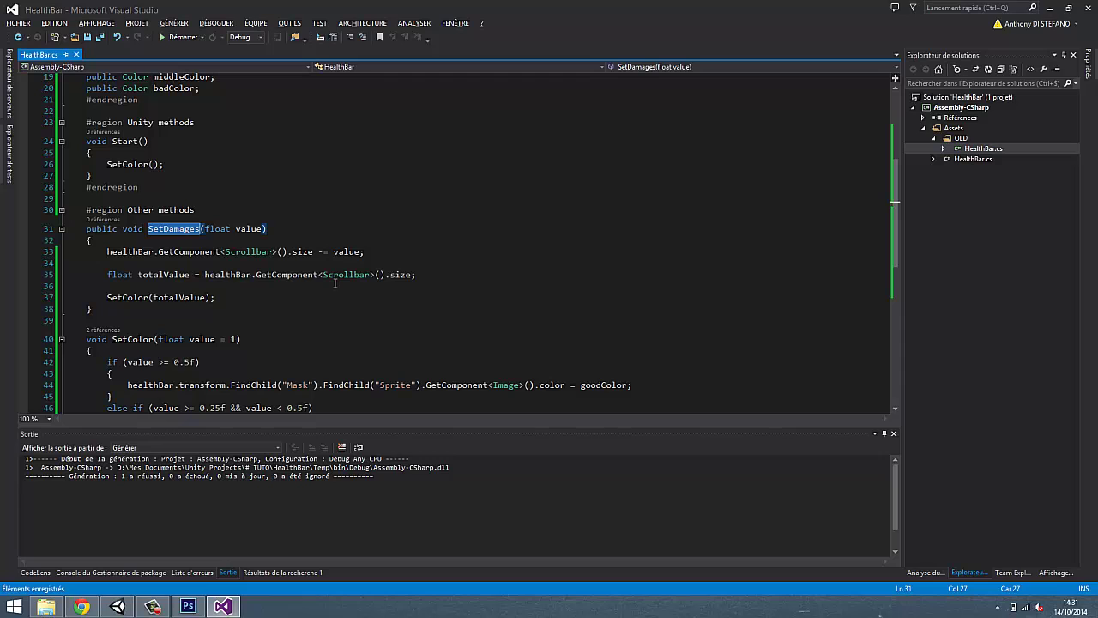
key("alt+Tab")
key("alt+Tab")
left_click(266, 228)
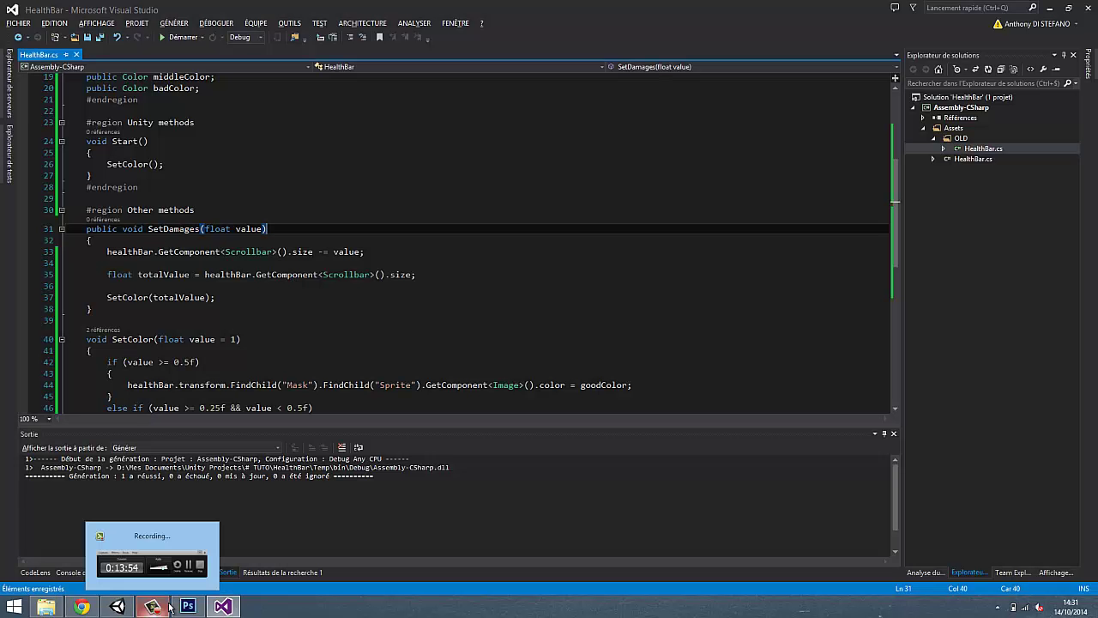
left_click(128, 606)
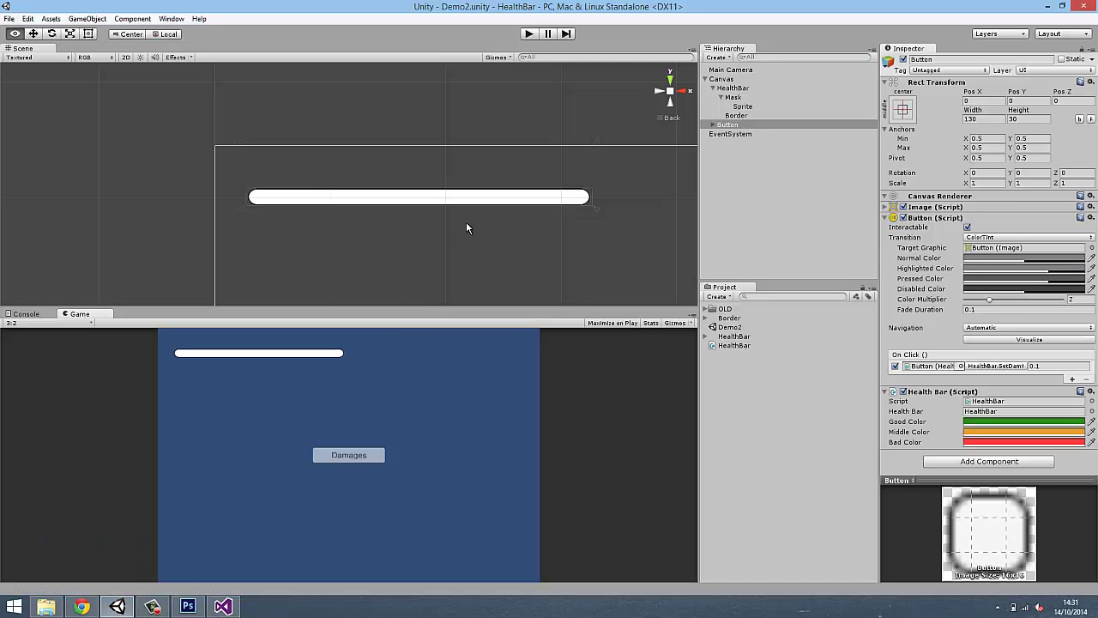